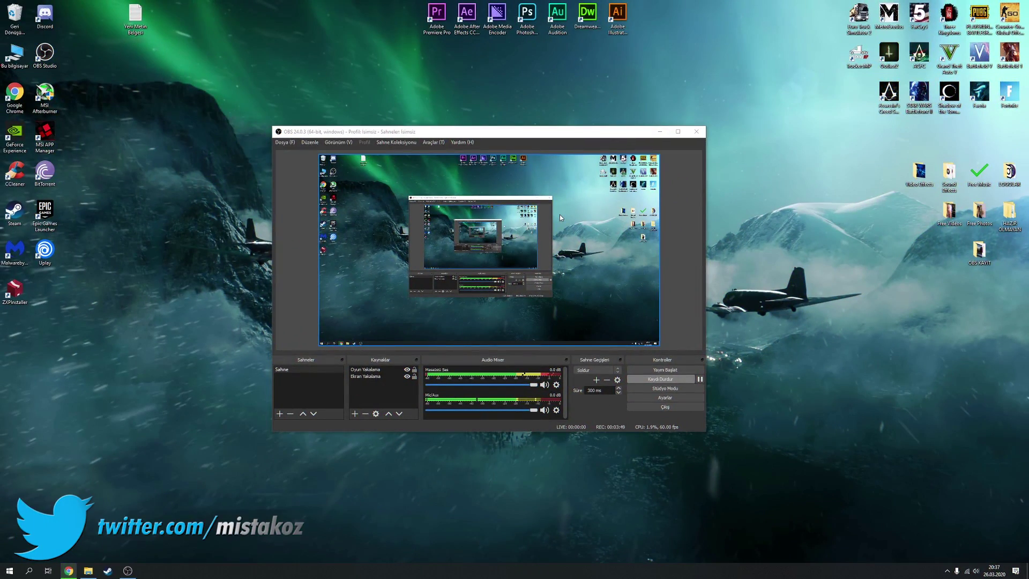
# Launch Premiere Pro CC 2018 from its desktop shortcut to reach the Start screen of recent projects
pyautogui.doubleClick(435, 30)
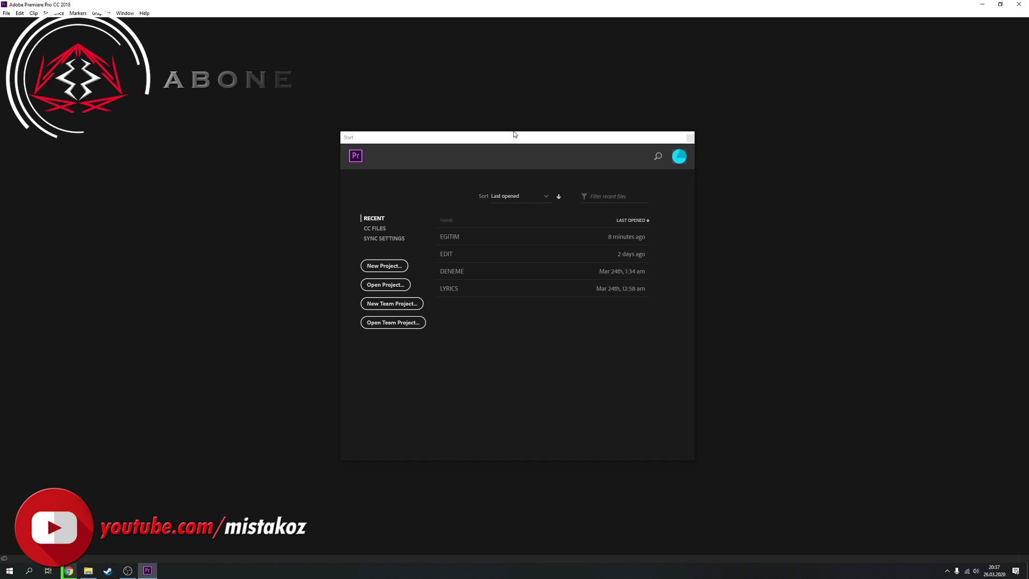
# Create a new project named 'oyun edit', keeping the default save location
pyautogui.click(378, 266)
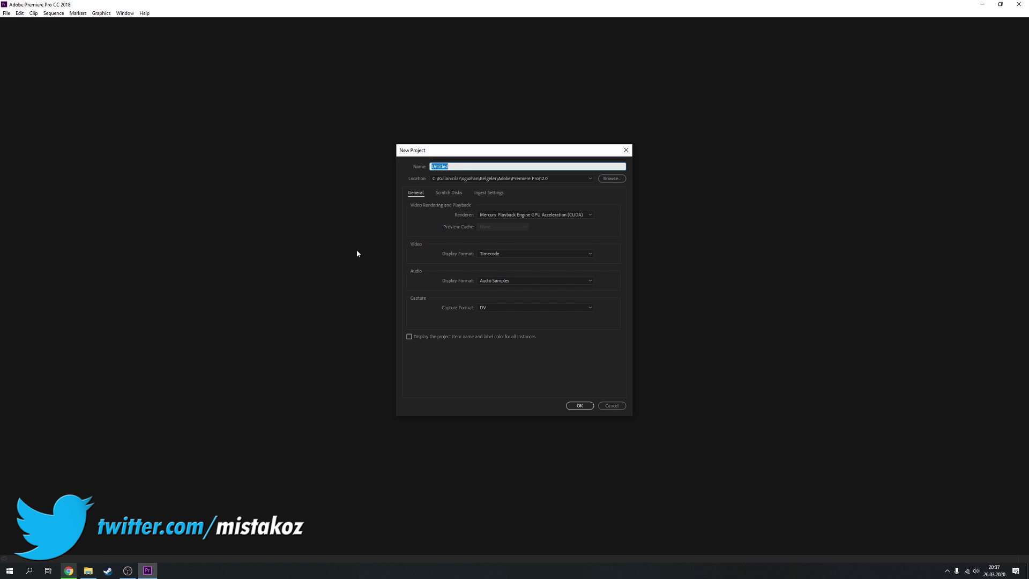
pyautogui.press('BackSpace')
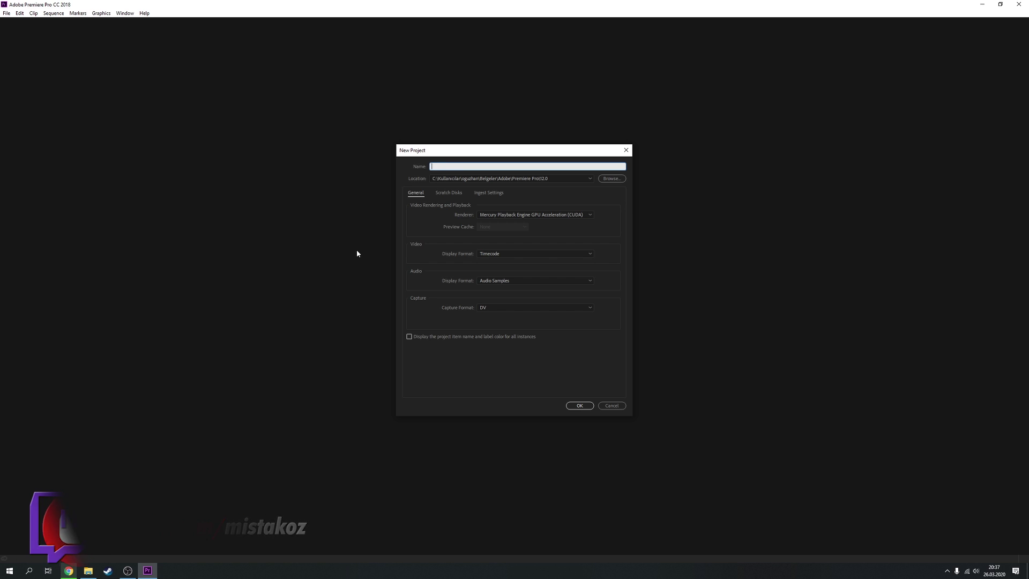
pyautogui.write('oyun edit')
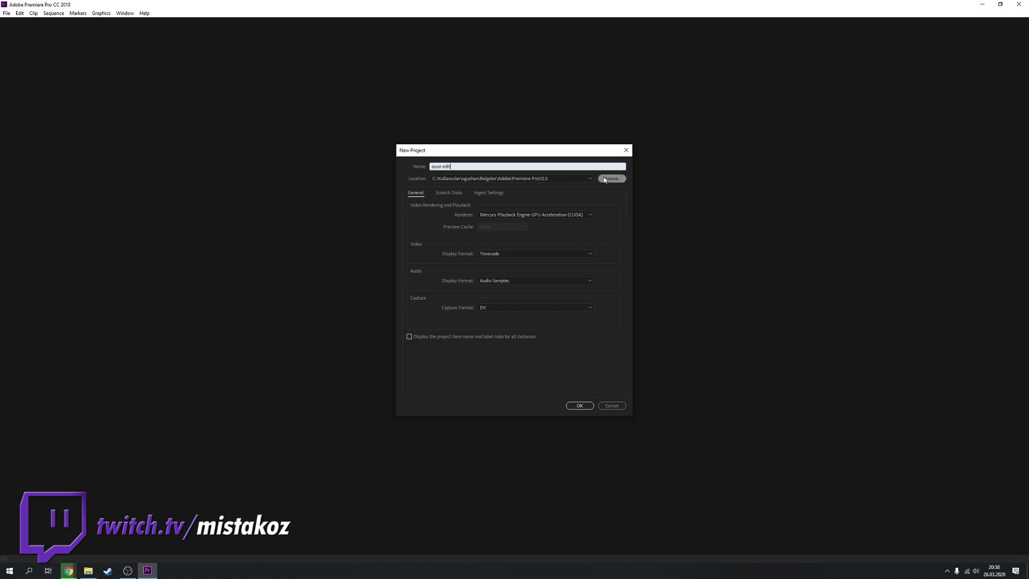
pyautogui.click(576, 179)
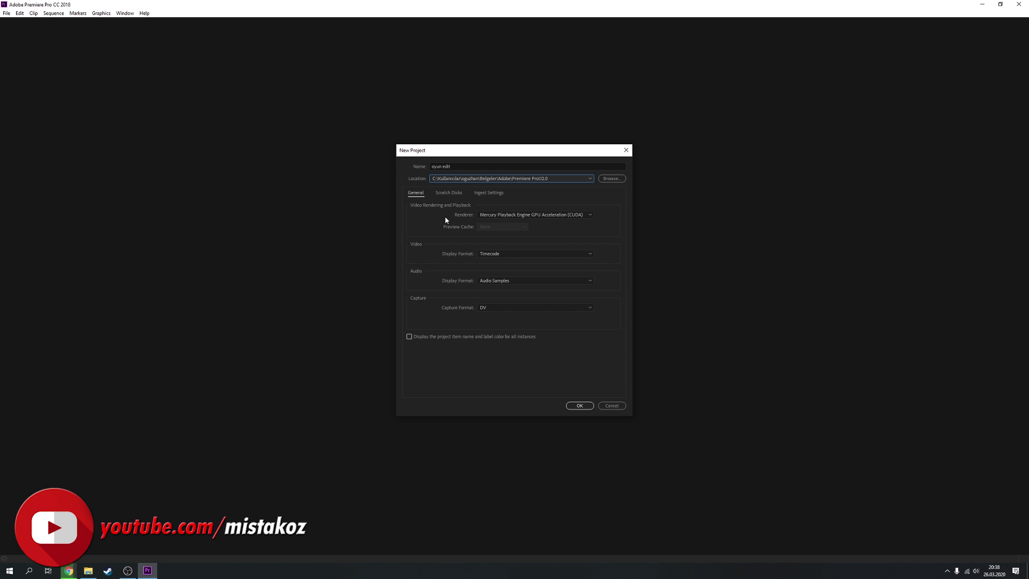
pyautogui.click(575, 406)
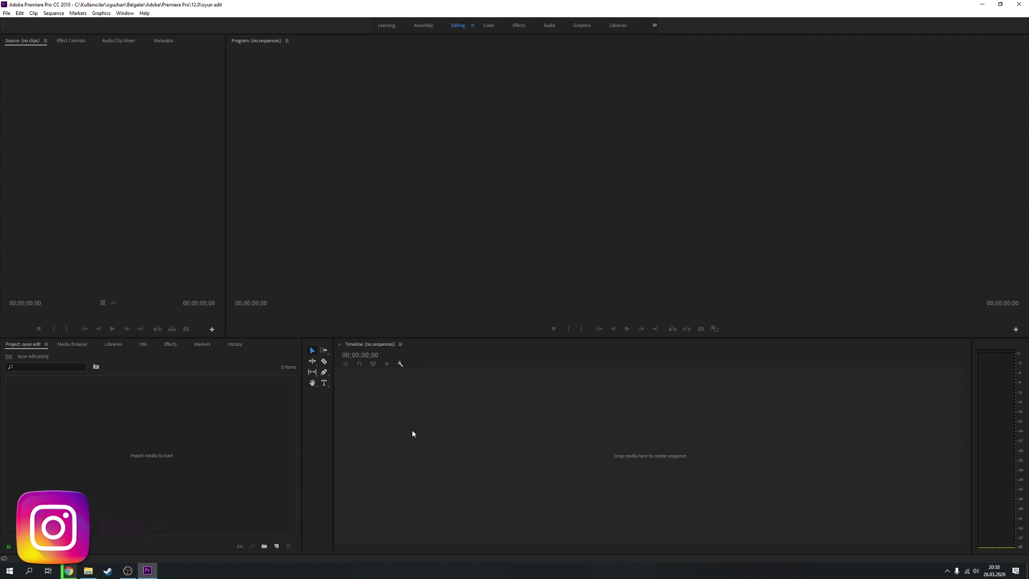
# Reset the Editing workspace to its saved layout and un-maximize the Premiere window
pyautogui.click(473, 26)
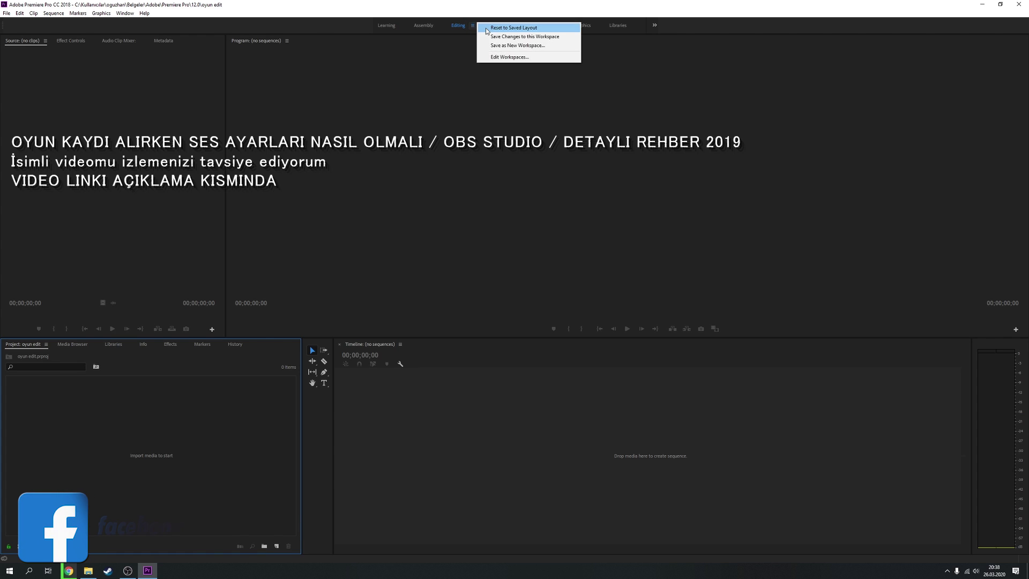
pyautogui.click(486, 29)
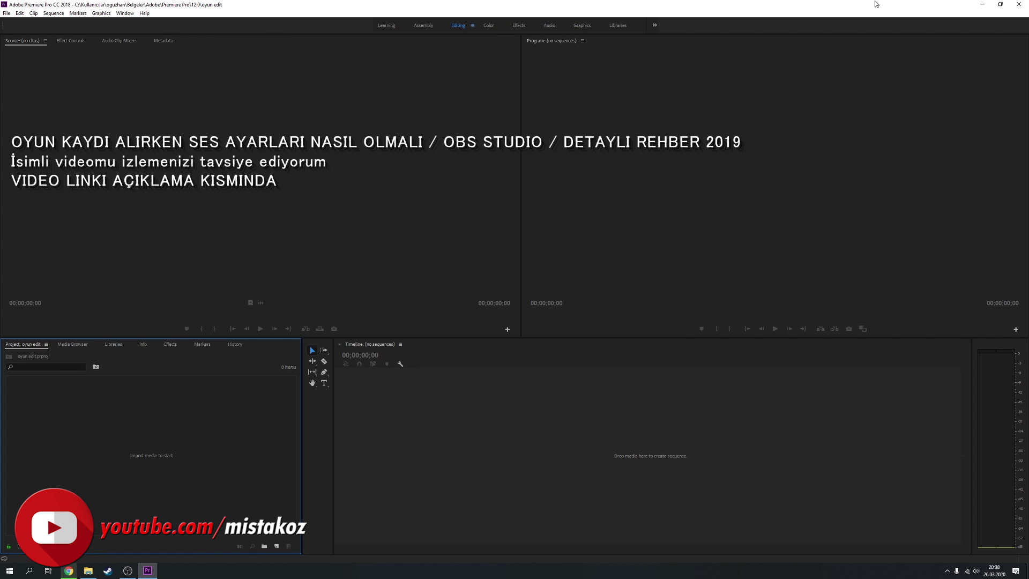
pyautogui.moveTo(851, 9)
pyautogui.mouseDown()
pyautogui.moveTo(862, 92)
pyautogui.moveTo(552, 152)
pyautogui.moveTo(655, 78)
pyautogui.mouseUp()
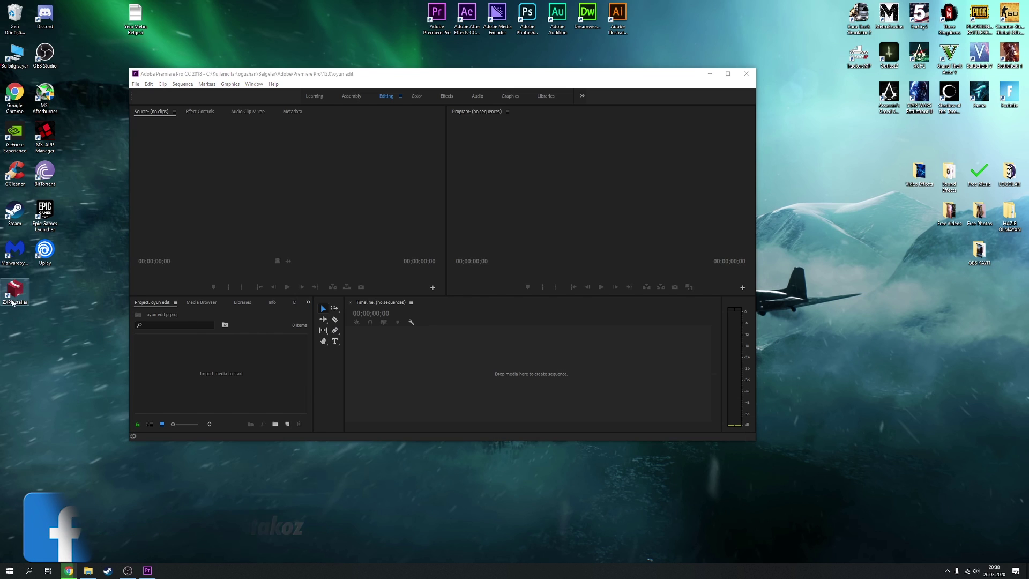
pyautogui.moveTo(14, 290)
pyautogui.mouseDown()
pyautogui.moveTo(382, 379)
pyautogui.moveTo(1, 332)
pyautogui.mouseUp()
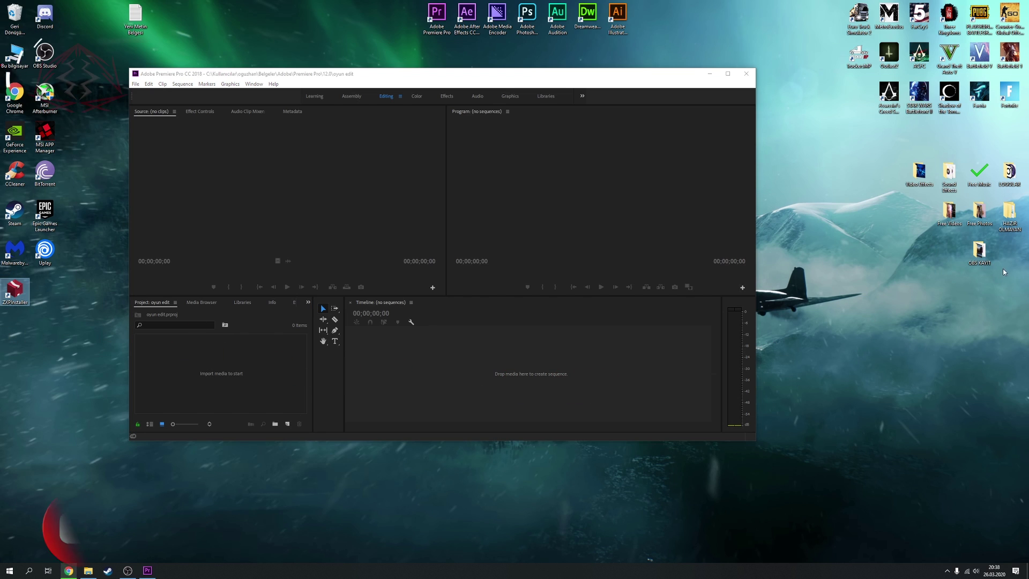
pyautogui.moveTo(493, 188); pyautogui.dragTo(787, 130)
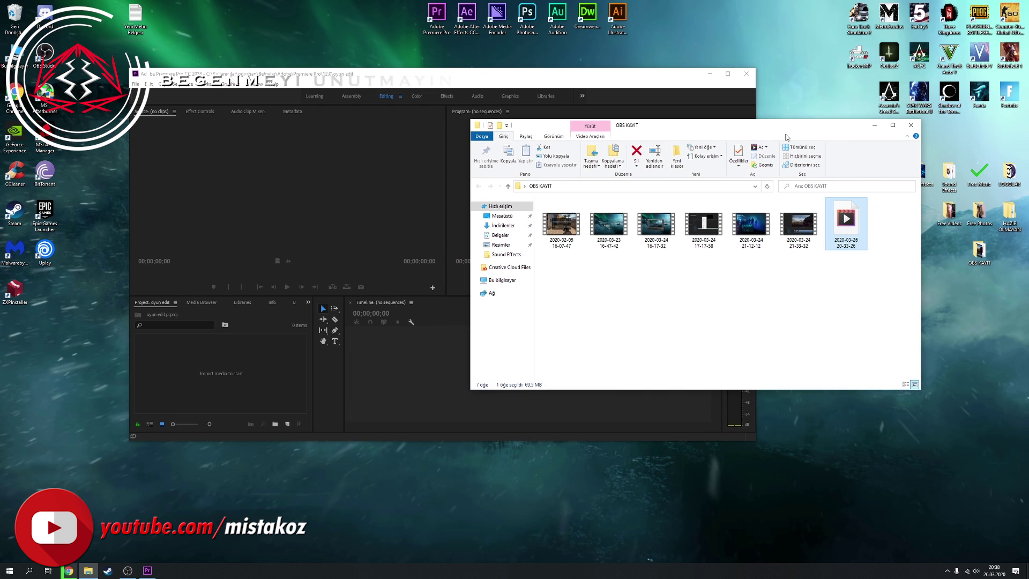
pyautogui.moveTo(751, 224)
pyautogui.mouseDown()
pyautogui.moveTo(547, 349)
pyautogui.moveTo(221, 393)
pyautogui.mouseUp()
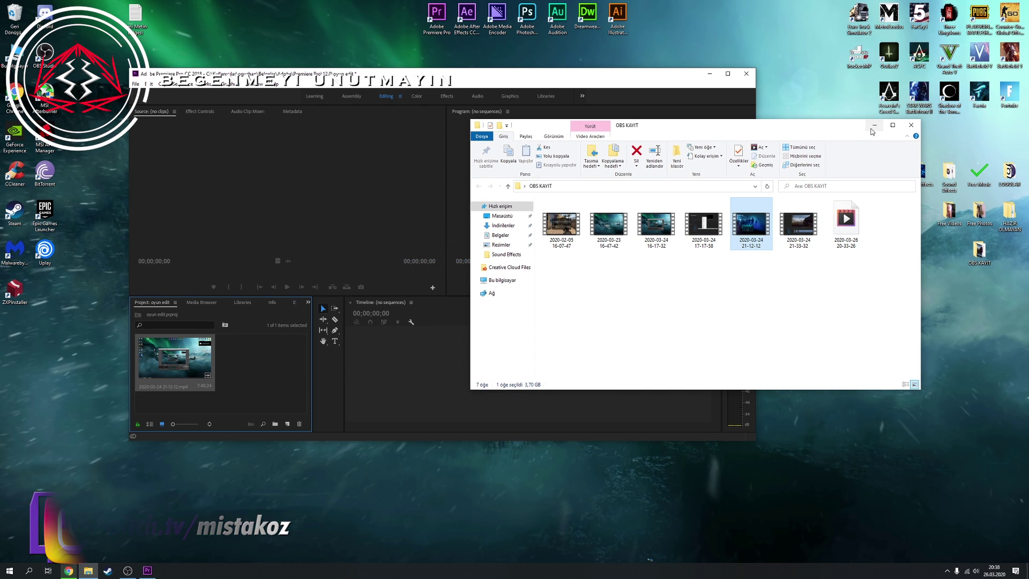
pyautogui.press('super+Down')
pyautogui.press('super+Up')
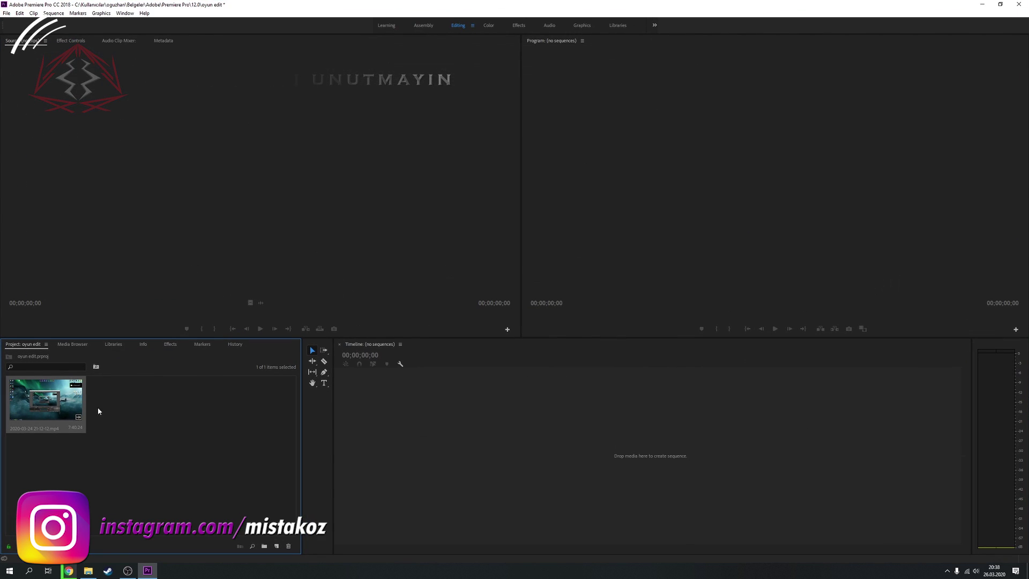
pyautogui.click(142, 416)
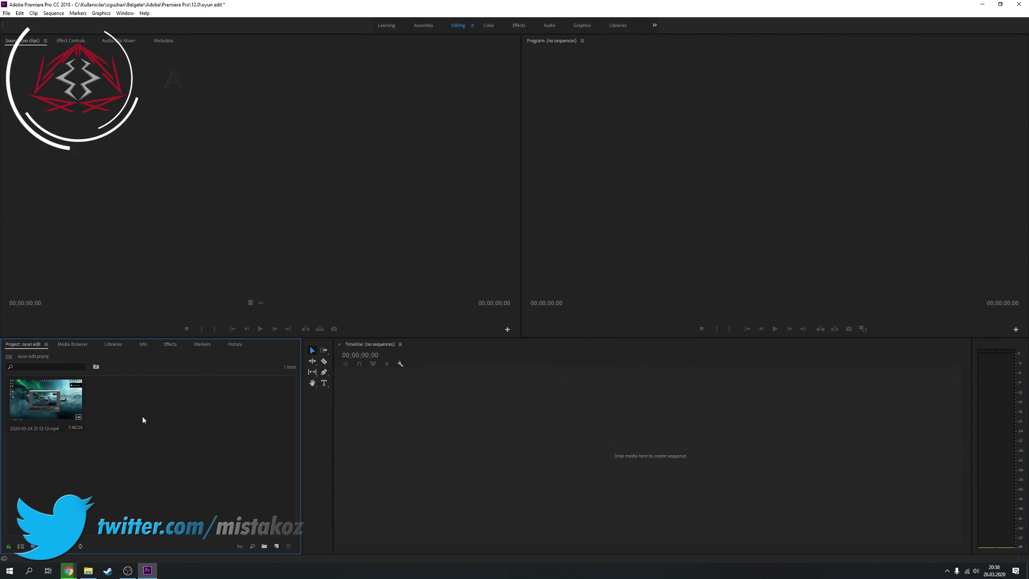
pyautogui.moveTo(39, 404); pyautogui.dragTo(459, 430)
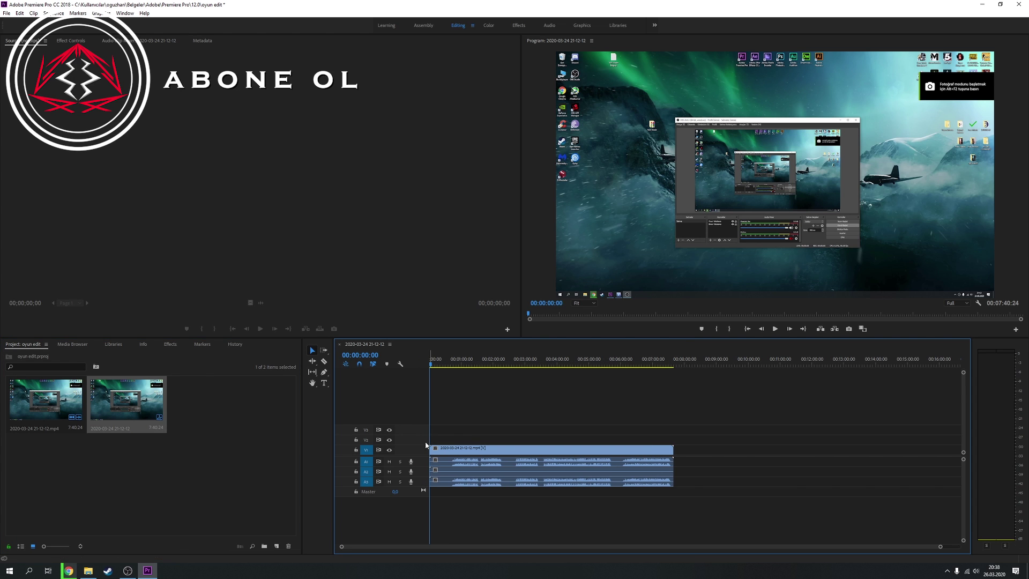
pyautogui.scroll(1, 483, 471)
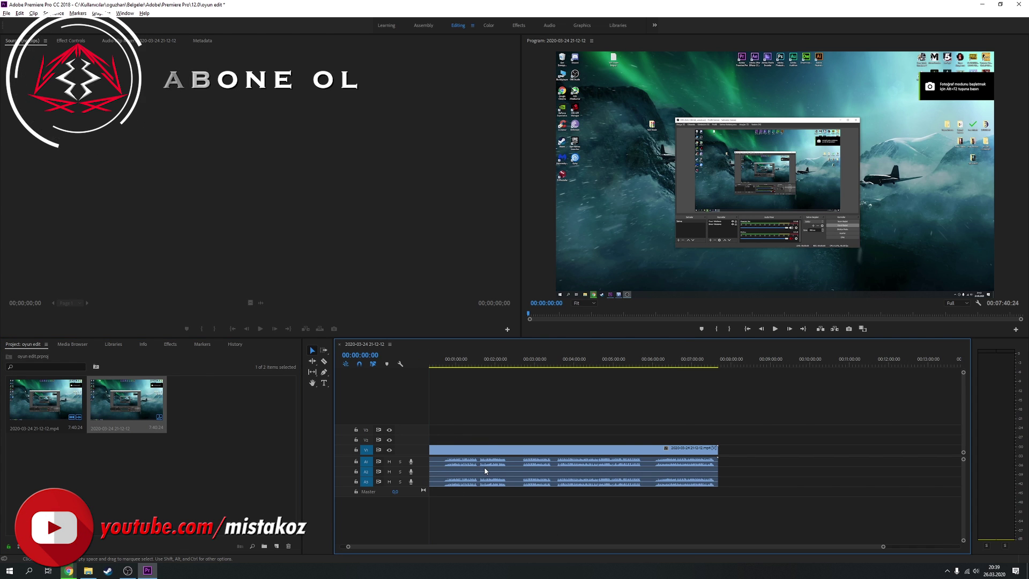
pyautogui.scroll(-2, 508, 457)
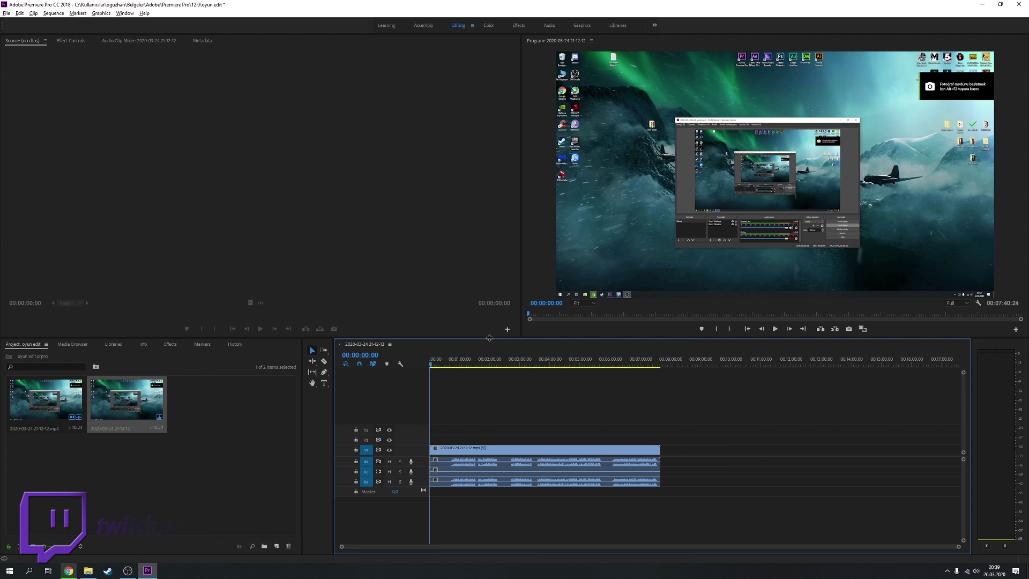
pyautogui.moveTo(483, 338); pyautogui.dragTo(483, 264)
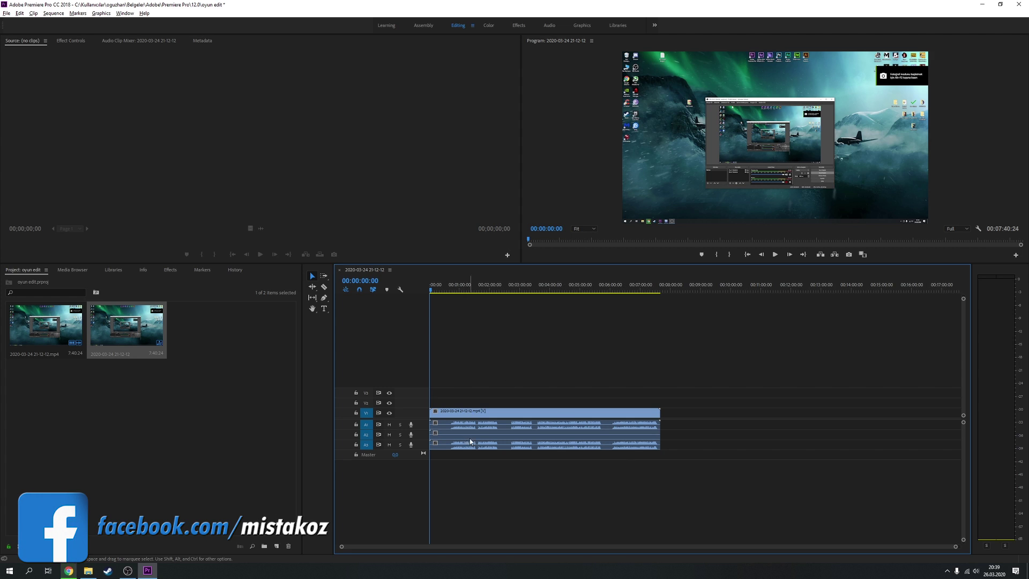
# Zoom the timeline and make the Audio 1 track taller so its waveform and volume show clearly
pyautogui.scroll(2, 482, 438)
pyautogui.scroll(1, 557, 437)
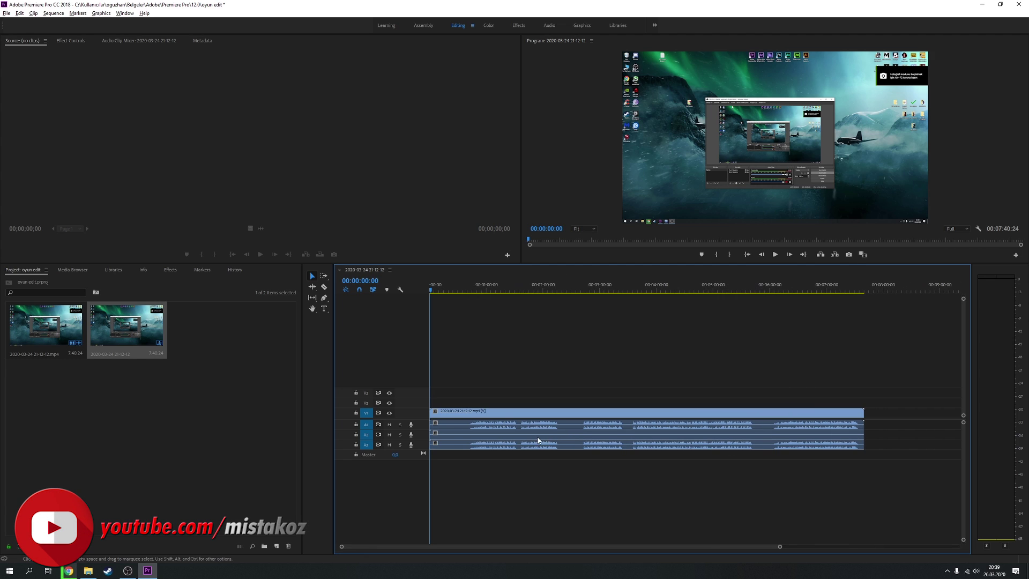
pyautogui.scroll(2, 420, 433)
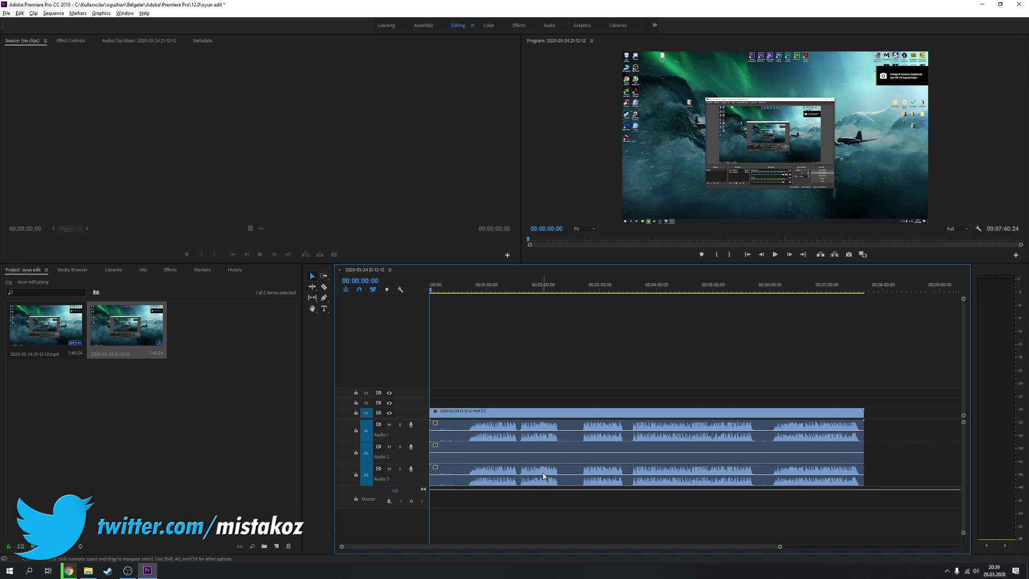
pyautogui.click(494, 433)
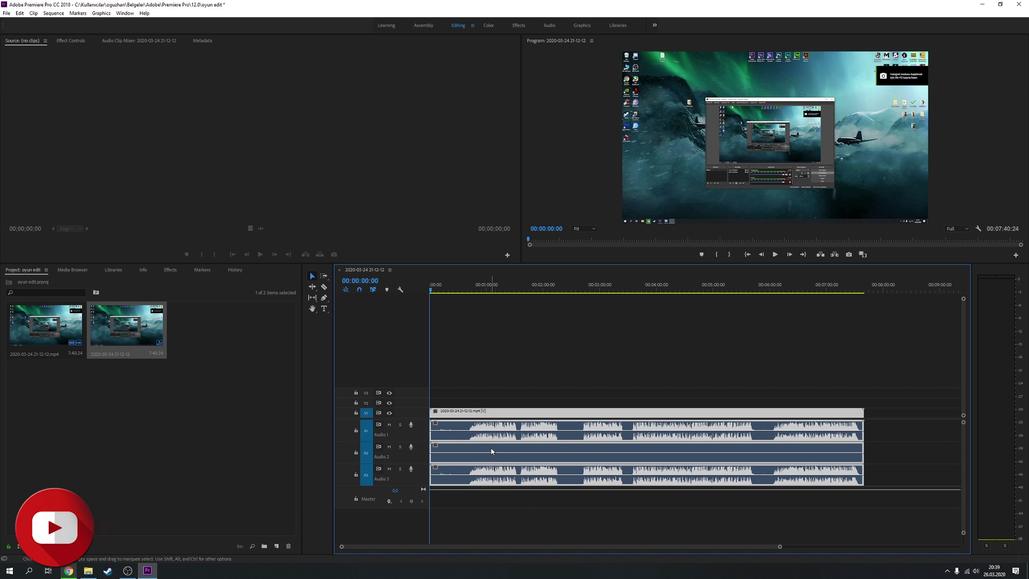
pyautogui.scroll(2, 496, 451)
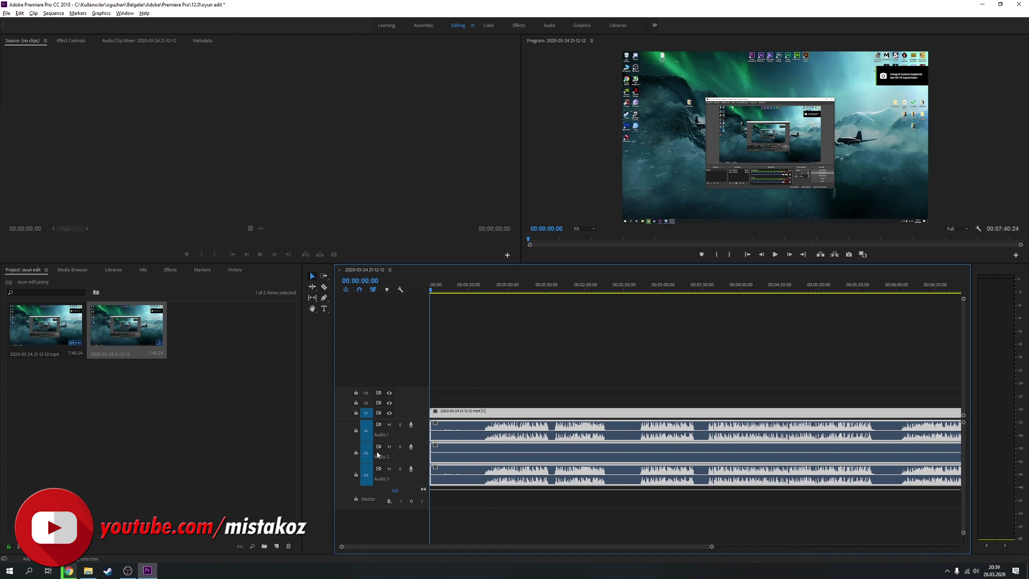
pyautogui.scroll(1, 485, 462)
pyautogui.moveTo(419, 442); pyautogui.dragTo(418, 447)
pyautogui.click(524, 347)
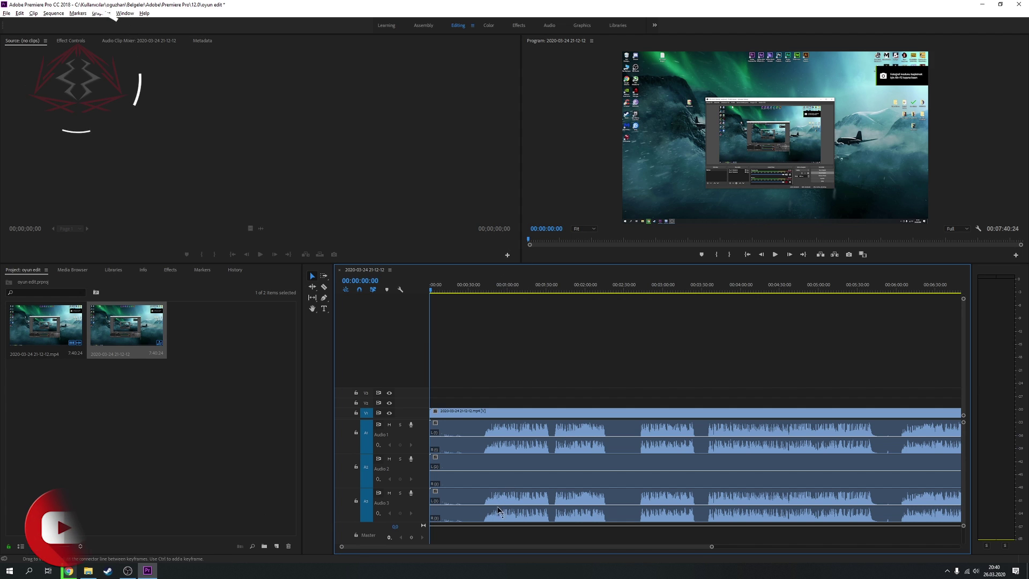
pyautogui.moveTo(409, 453); pyautogui.dragTo(411, 438)
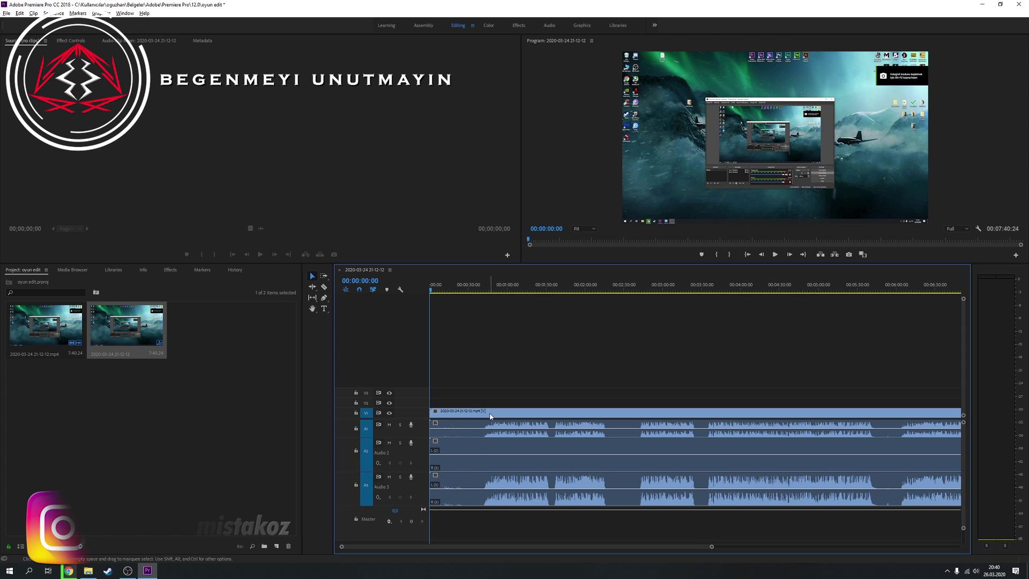
pyautogui.click(477, 477)
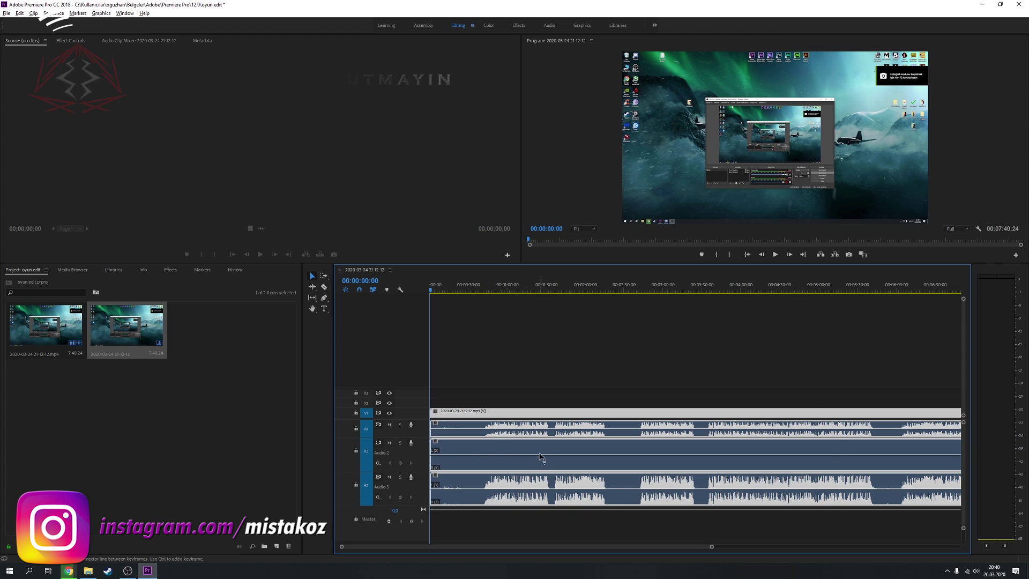
pyautogui.rightClick(513, 413)
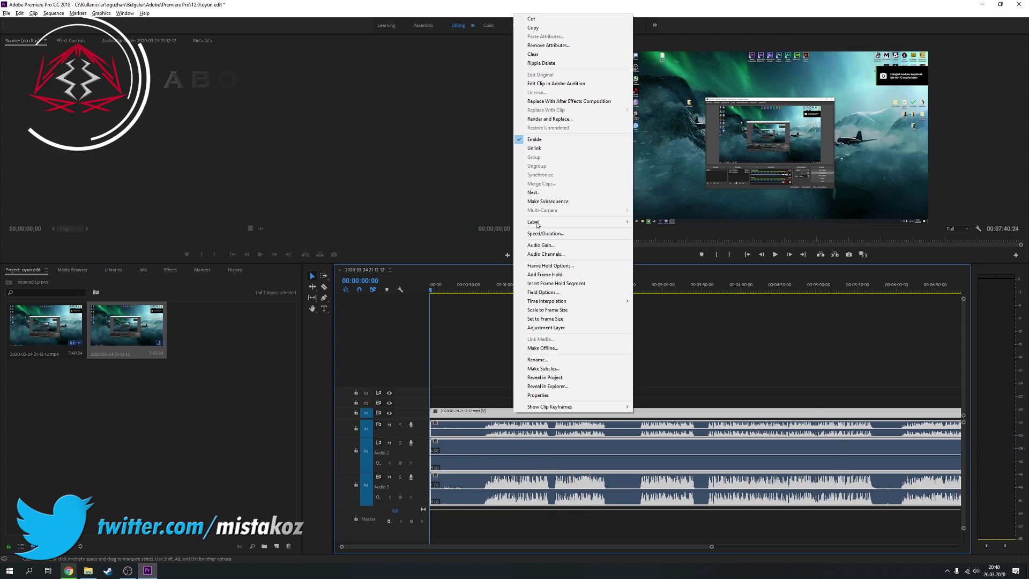
pyautogui.click(544, 148)
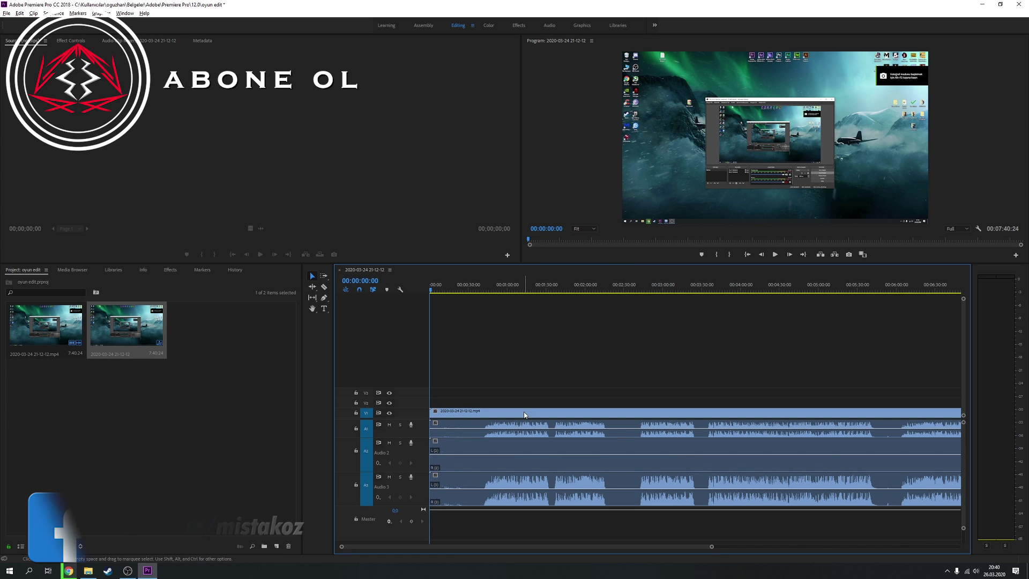
pyautogui.click(515, 442)
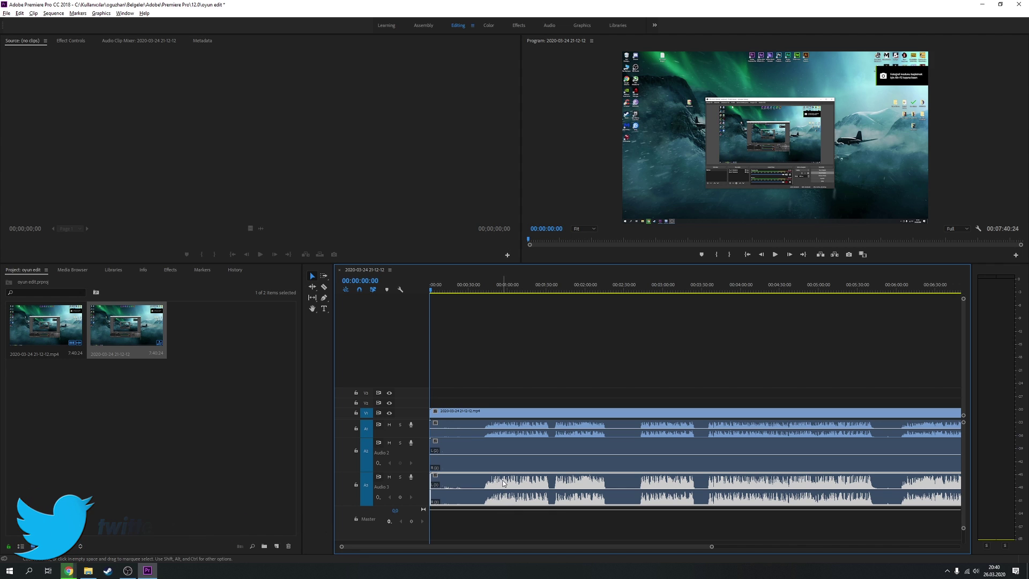
pyautogui.rightClick(514, 417)
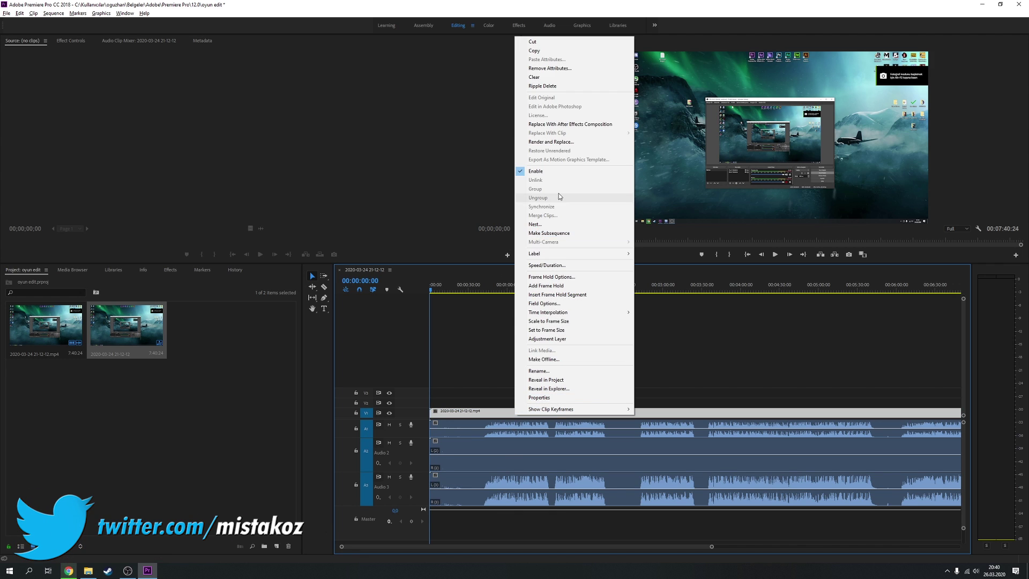
pyautogui.click(531, 173)
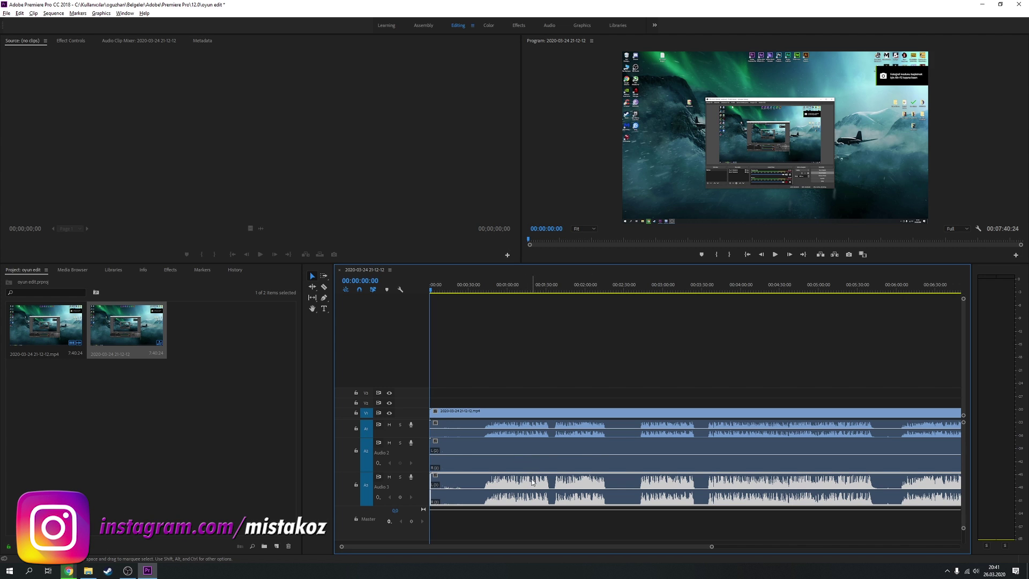
# Delete the A3 audio clip, then select the V1, A1 and A2 clips together
pyautogui.press('Delete')
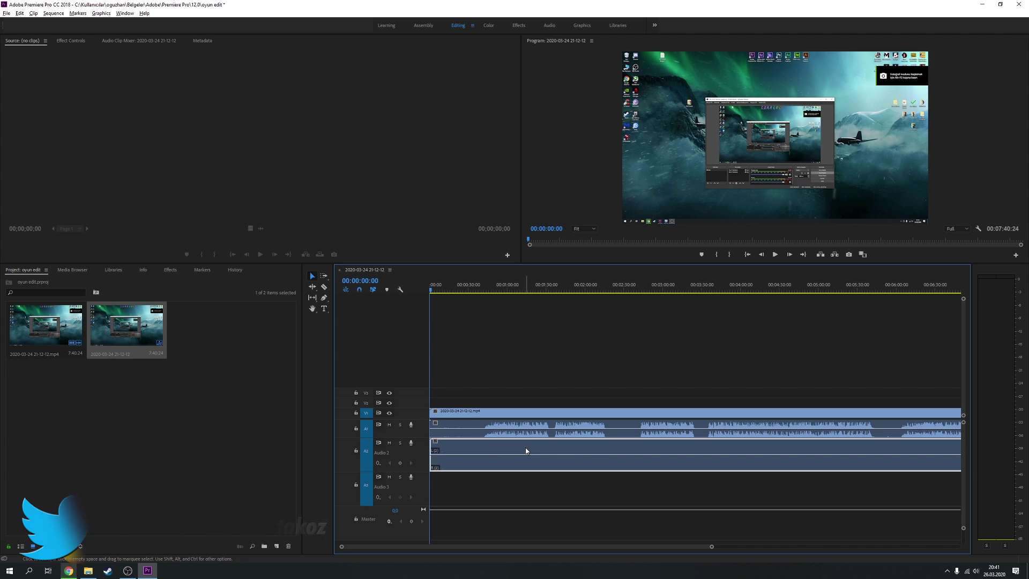
pyautogui.click(521, 424)
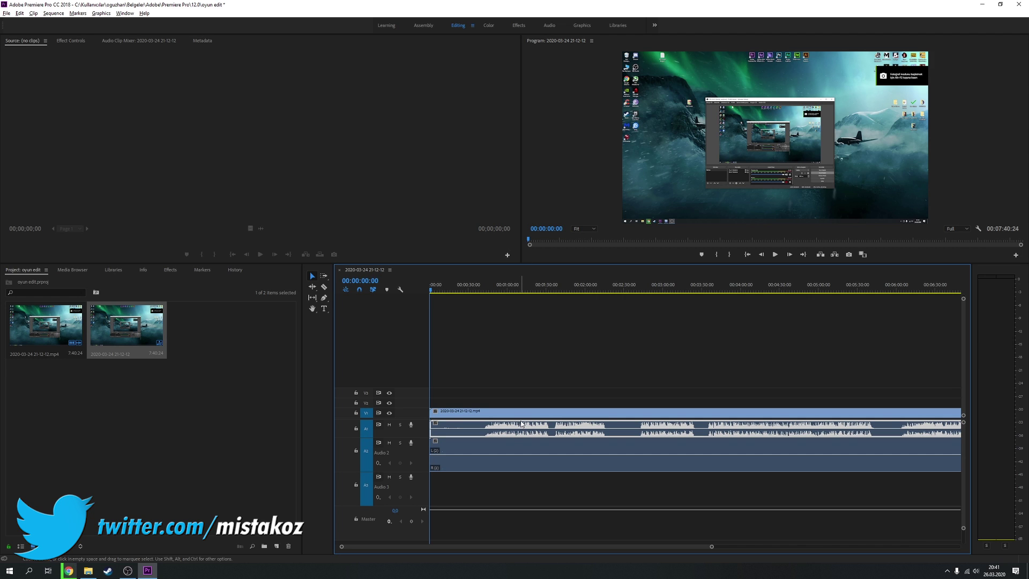
pyautogui.click(513, 467)
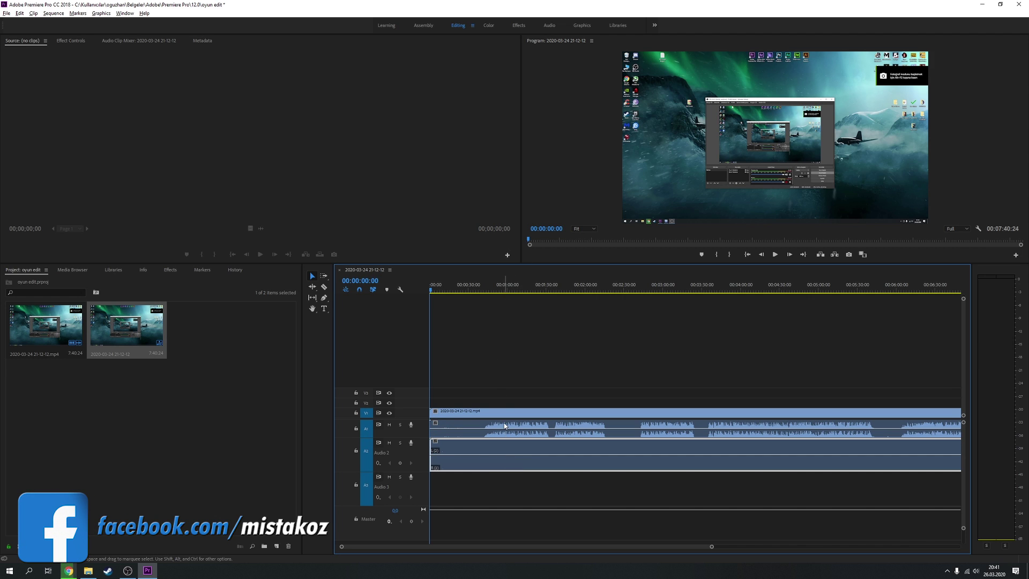
pyautogui.click(507, 425)
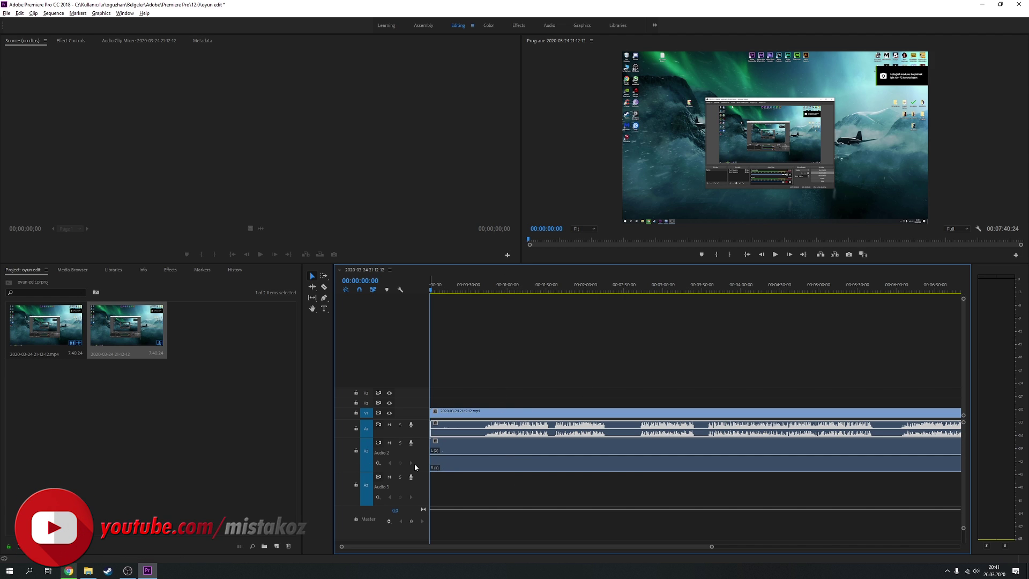
pyautogui.moveTo(461, 381); pyautogui.dragTo(536, 488)
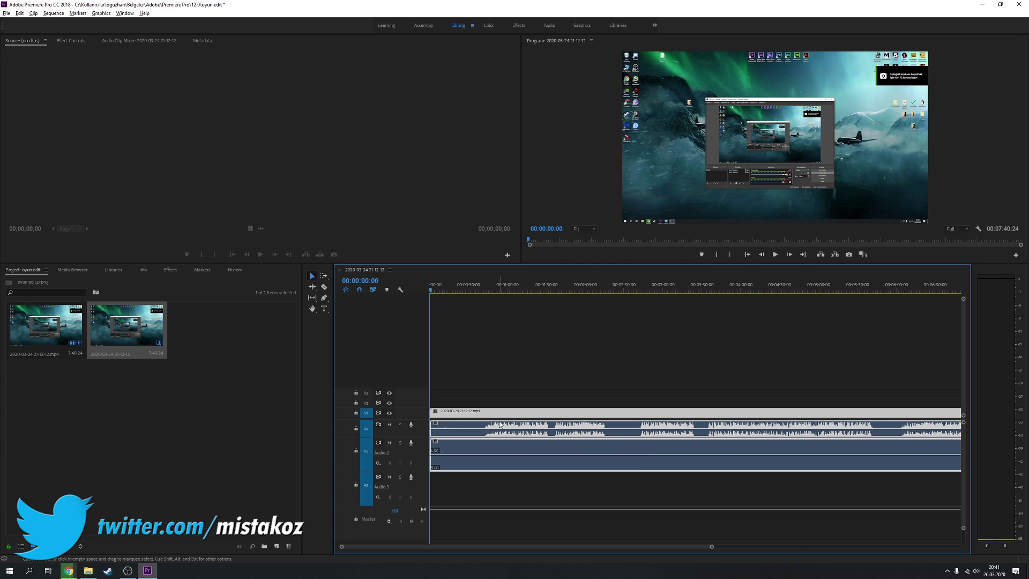
# Unlink the selected video and audio clips, then reselect the video and A1 audio
pyautogui.rightClick(471, 418)
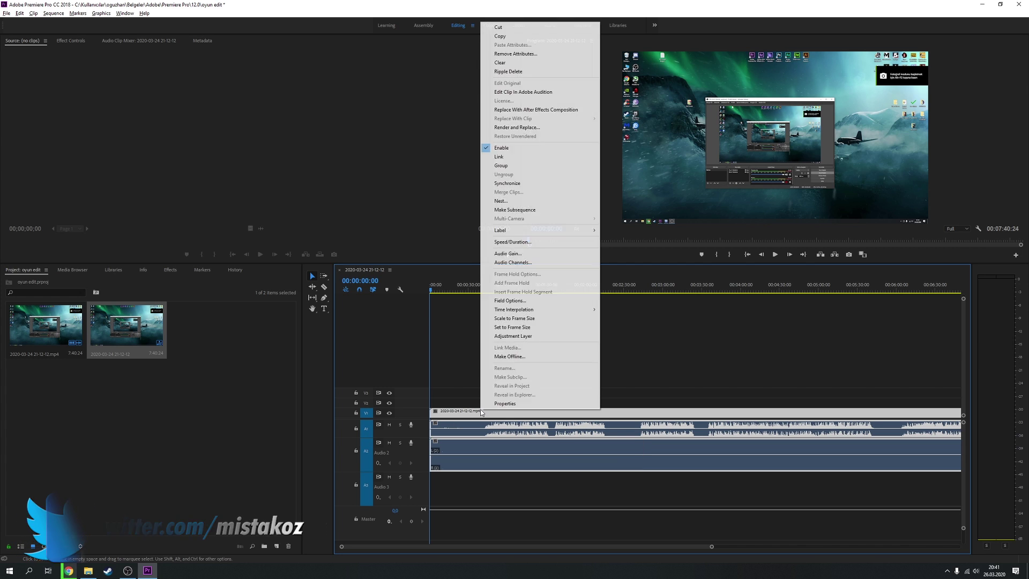
pyautogui.click(523, 157)
pyautogui.click(517, 390)
pyautogui.click(509, 410)
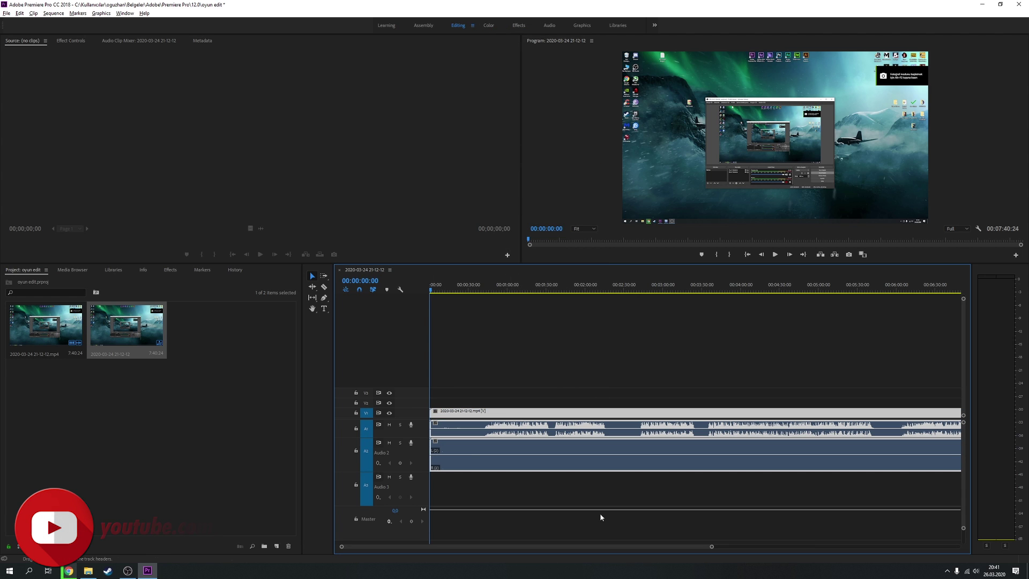
# Zoom the timeline in and out to review the unlinked 00:07:40:24 recording
pyautogui.scroll(-3, 550, 436)
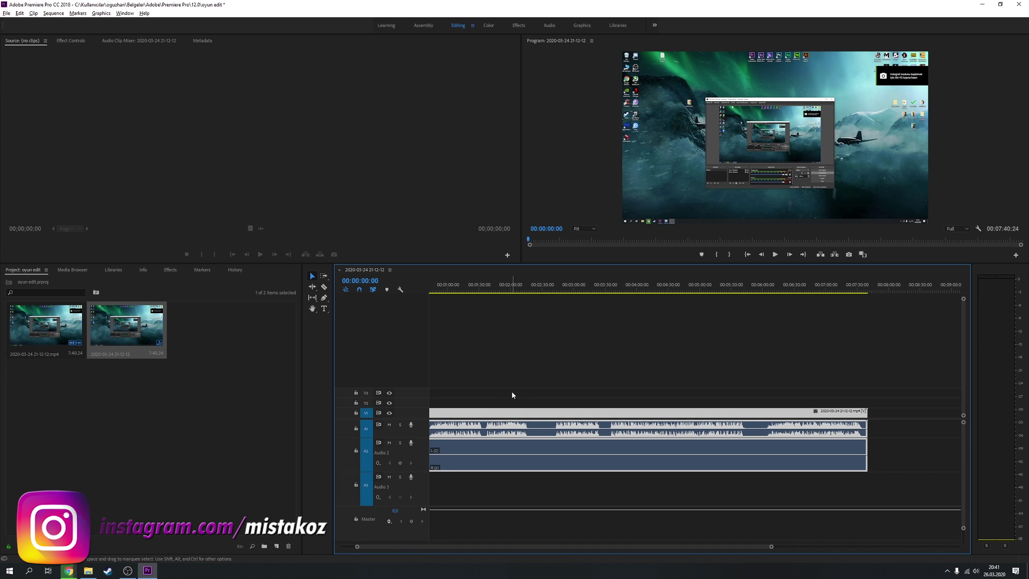
pyautogui.scroll(-2, 512, 395)
pyautogui.scroll(-2, 511, 396)
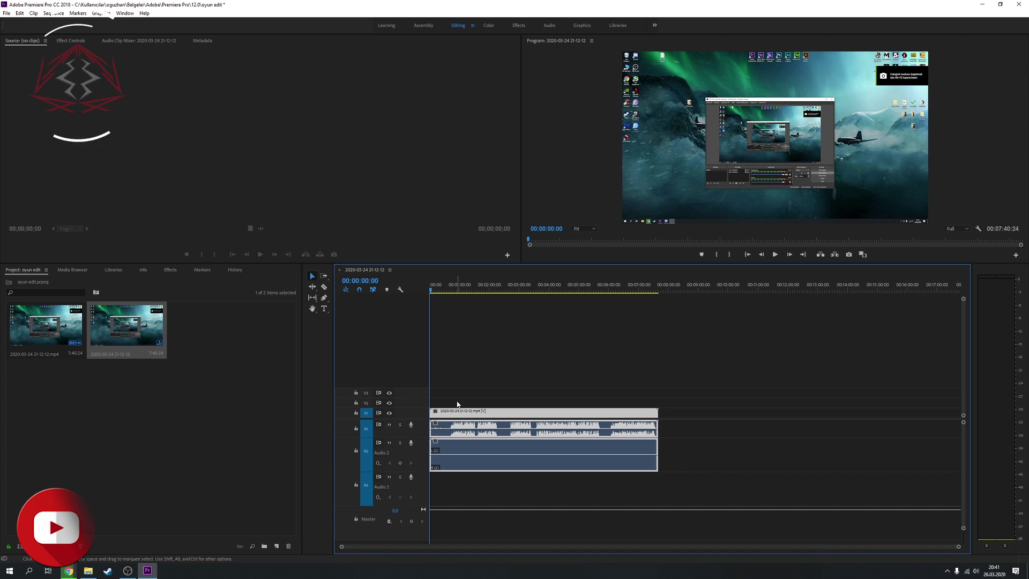
pyautogui.scroll(2, 455, 404)
pyautogui.scroll(2, 456, 404)
pyautogui.scroll(1, 456, 404)
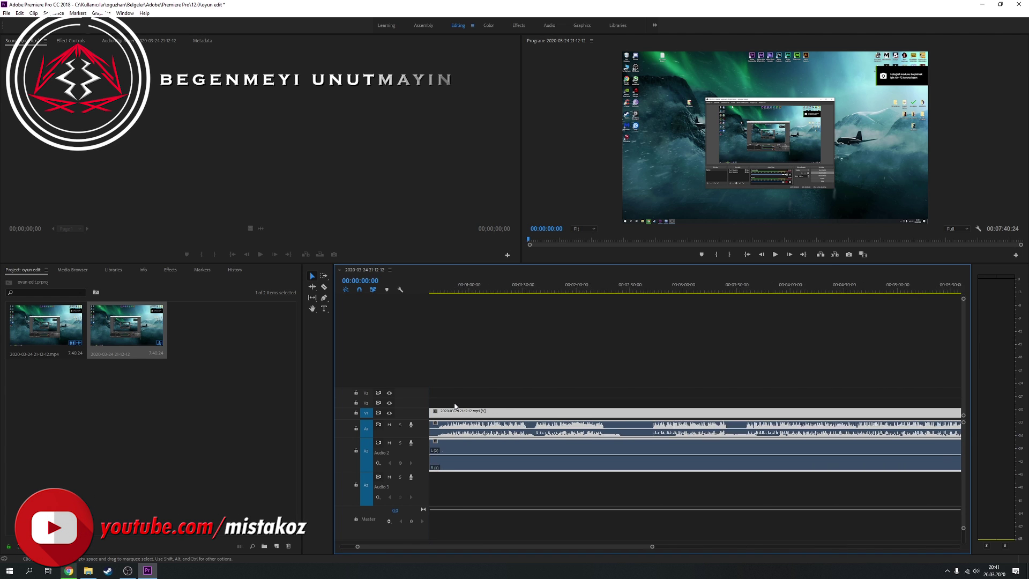
pyautogui.scroll(1, 455, 406)
pyautogui.scroll(1, 456, 407)
pyautogui.scroll(-3, 455, 407)
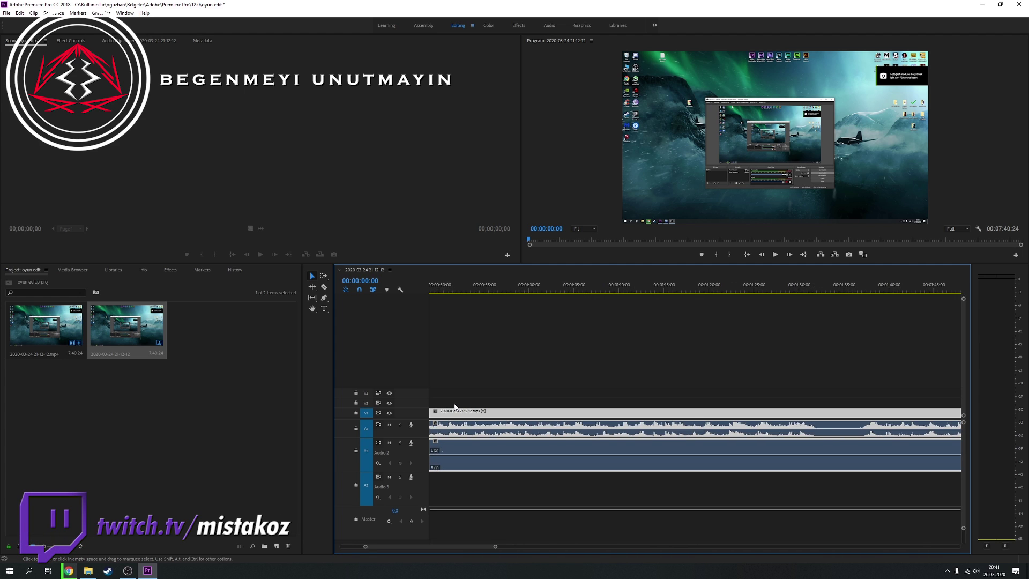
pyautogui.scroll(-2, 457, 416)
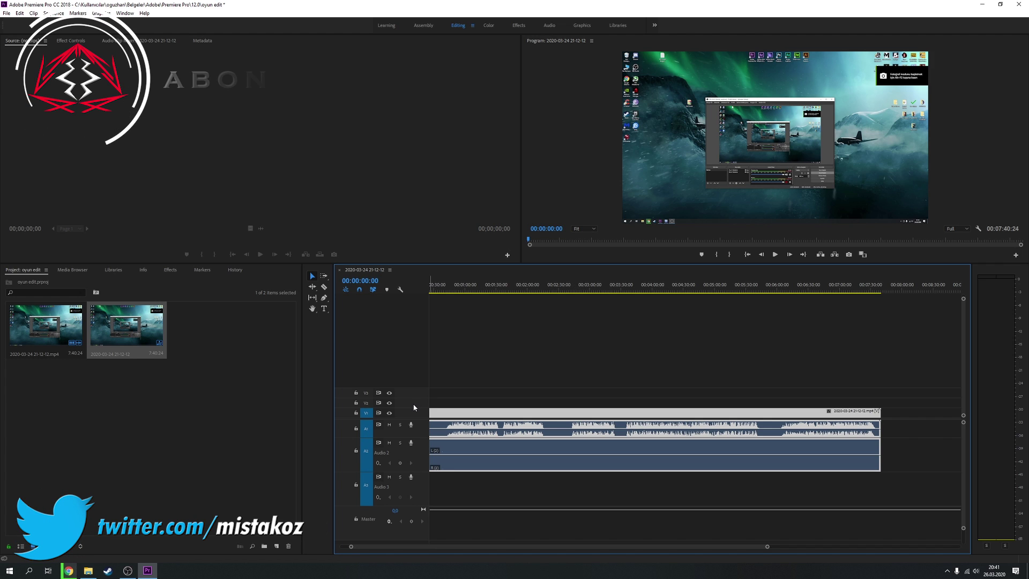
# Enlarge V1 and A1–A3 track heights so V1 shows a thumbnail and A1 a full waveform
pyautogui.scroll(1, 414, 407)
pyautogui.scroll(1, 416, 370)
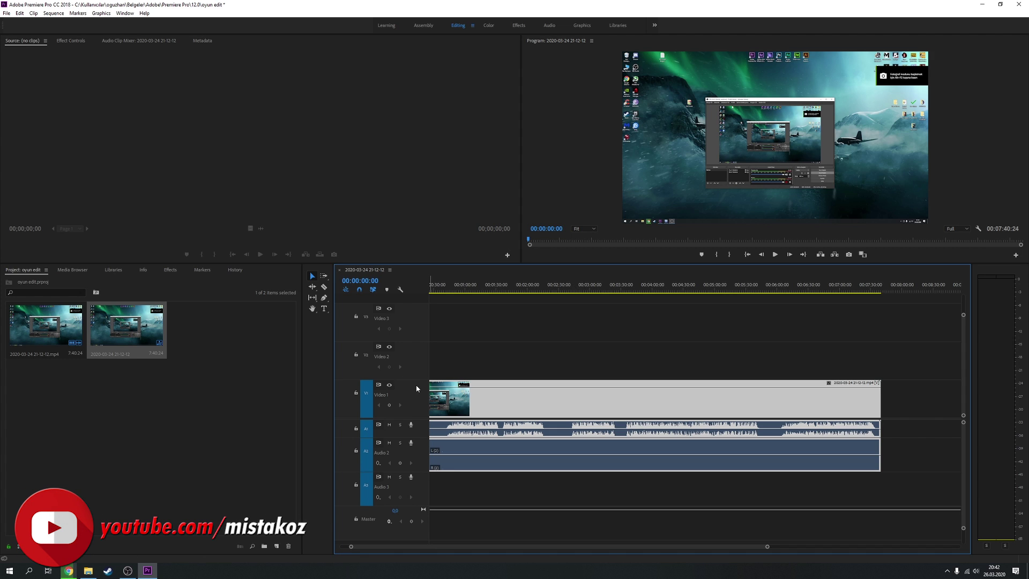
pyautogui.scroll(-2, 409, 390)
pyautogui.scroll(-2, 412, 396)
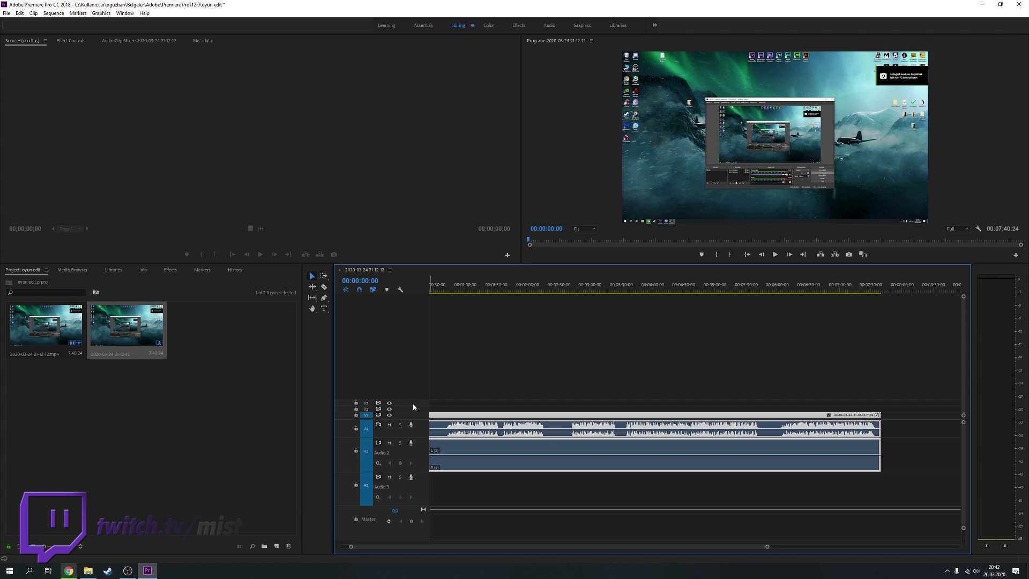
pyautogui.scroll(2, 413, 403)
pyautogui.scroll(2, 415, 391)
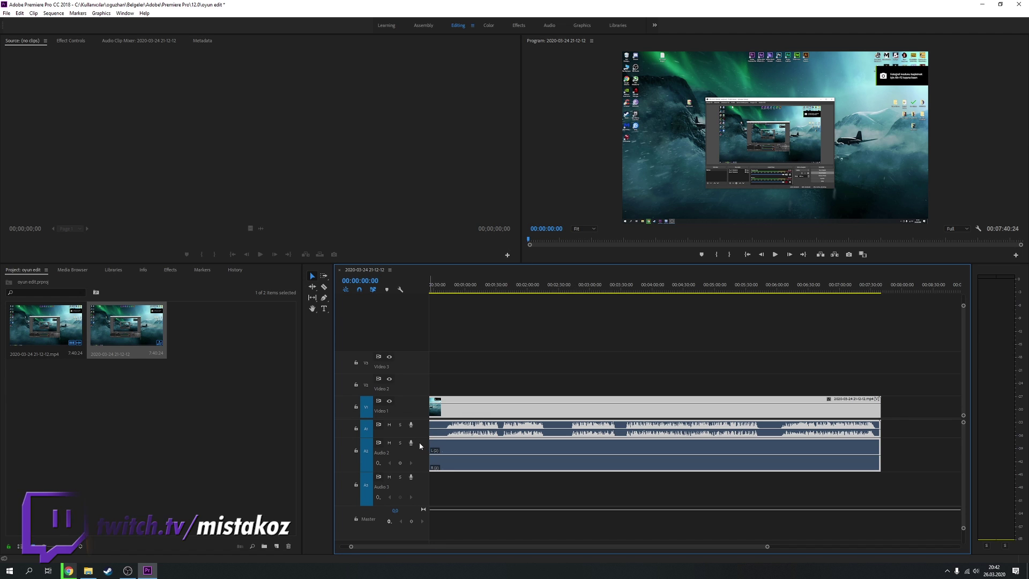
pyautogui.scroll(-2, 419, 445)
pyautogui.scroll(-2, 417, 435)
pyautogui.scroll(2, 417, 434)
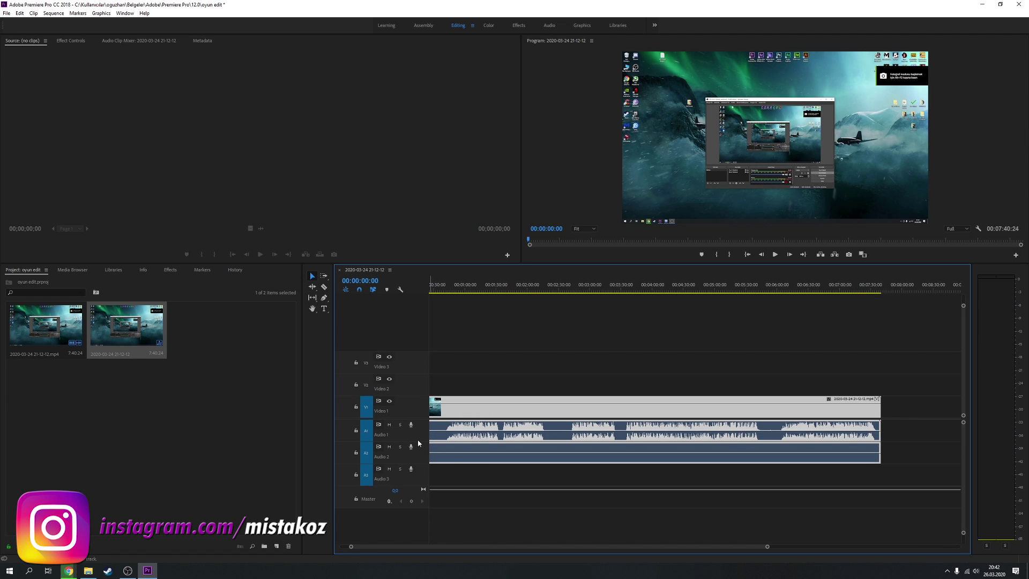
pyautogui.scroll(2, 417, 439)
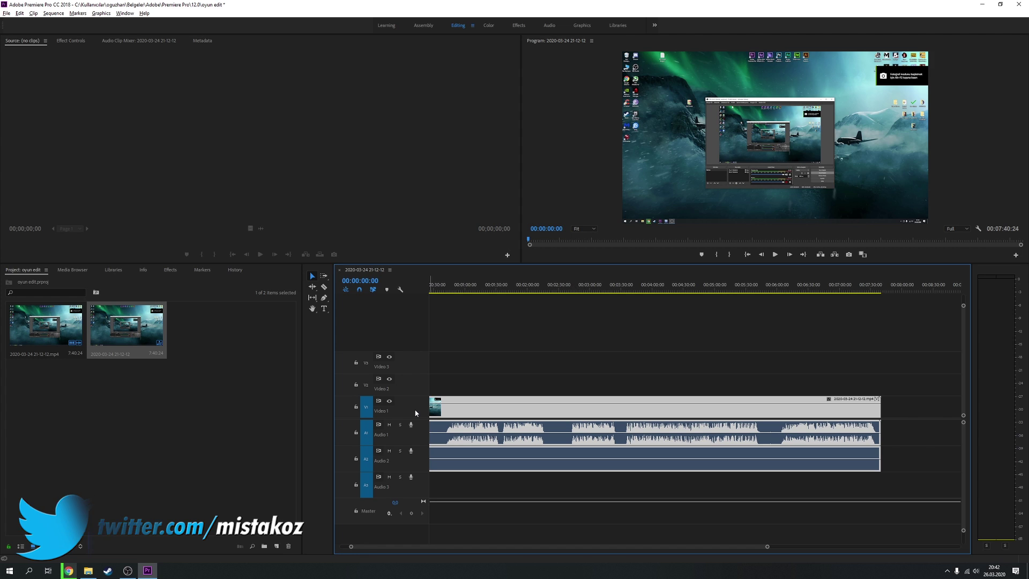
pyautogui.scroll(3, 414, 408)
pyautogui.scroll(-2, 412, 398)
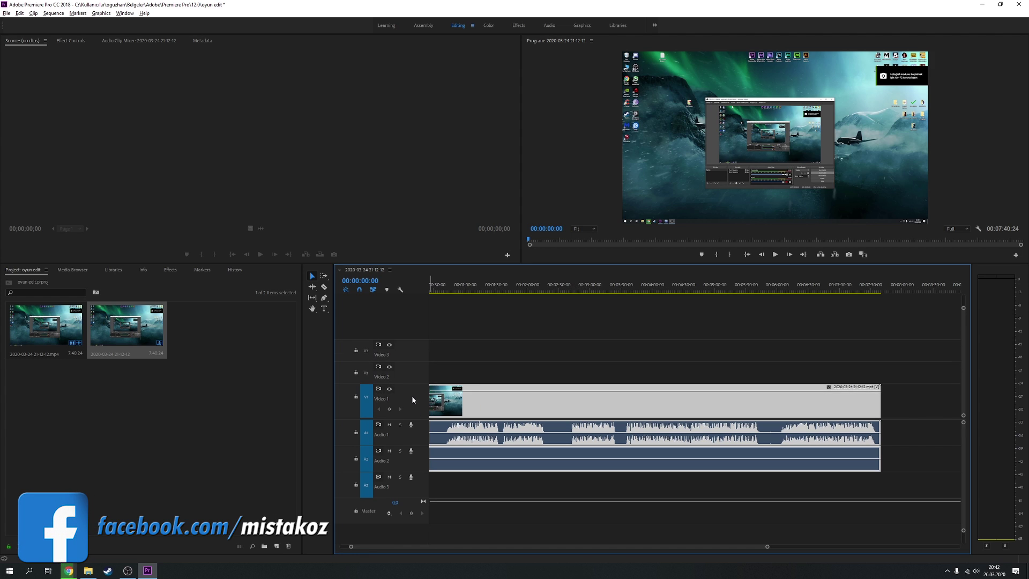
pyautogui.scroll(-3, 411, 413)
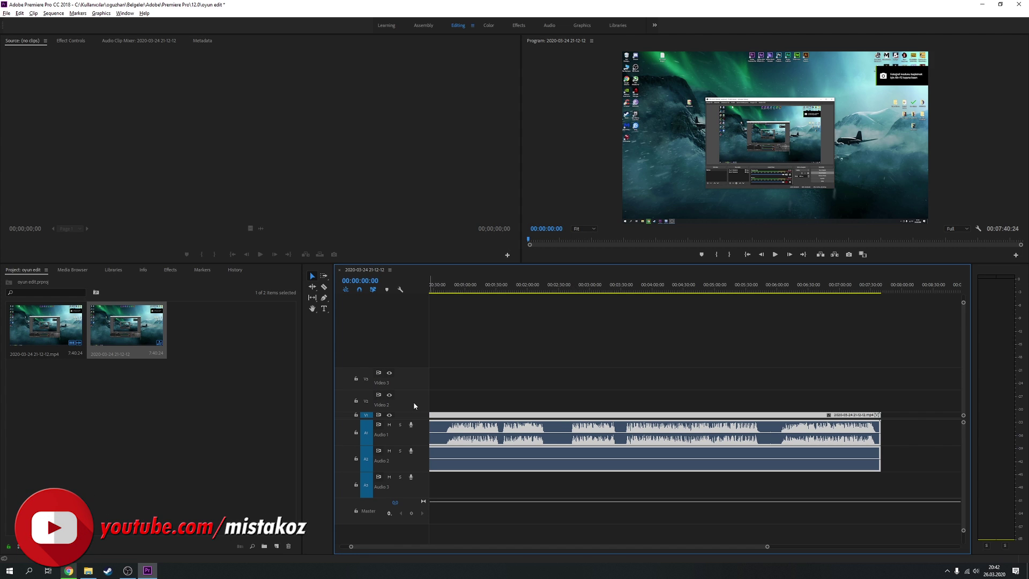
pyautogui.scroll(-2, 419, 385)
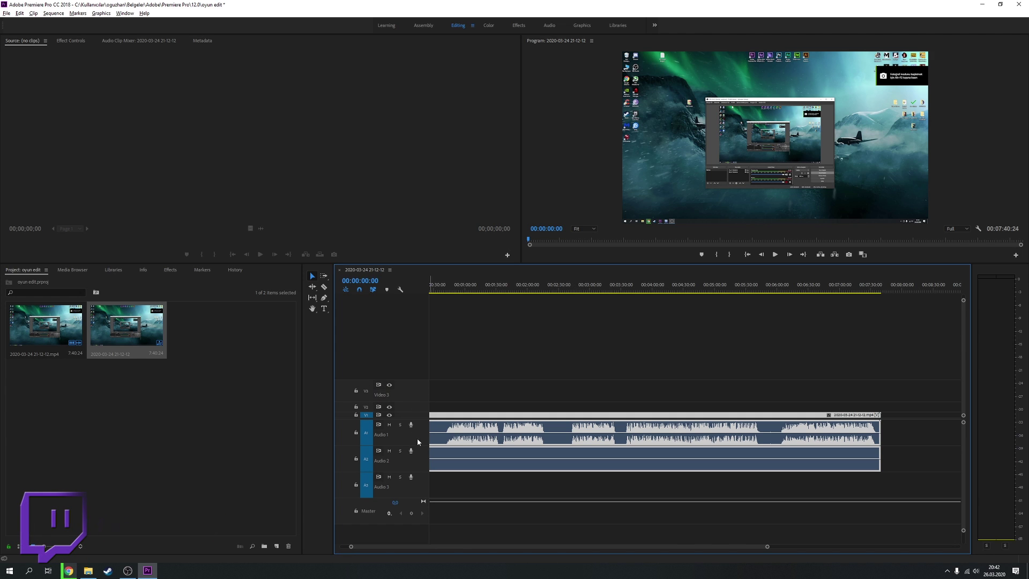
pyautogui.scroll(-2, 417, 432)
pyautogui.scroll(2, 417, 429)
pyautogui.scroll(1, 416, 429)
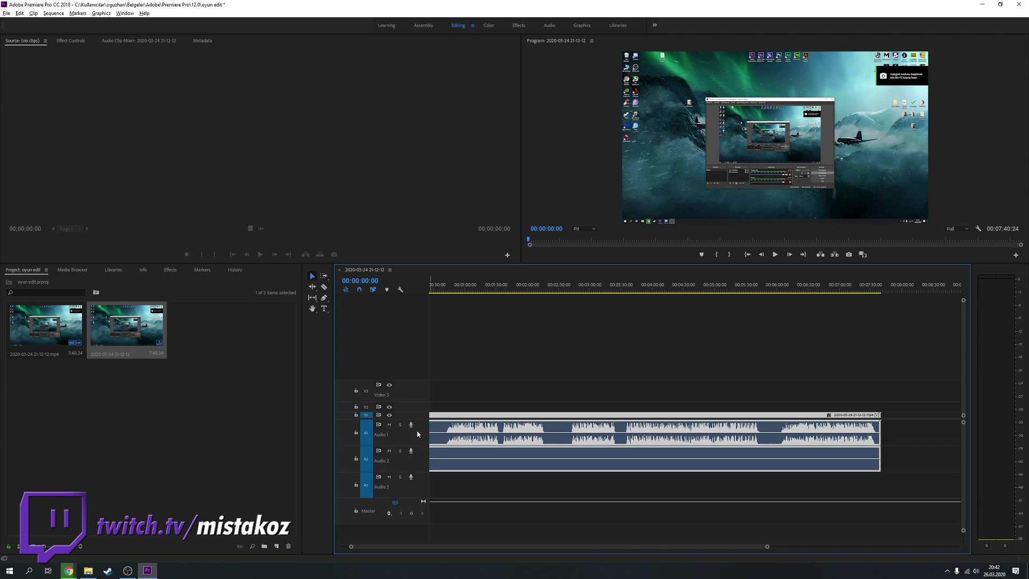
pyautogui.scroll(-2, 416, 429)
pyautogui.scroll(-1, 416, 423)
pyautogui.scroll(2, 414, 399)
pyautogui.scroll(-2, 416, 398)
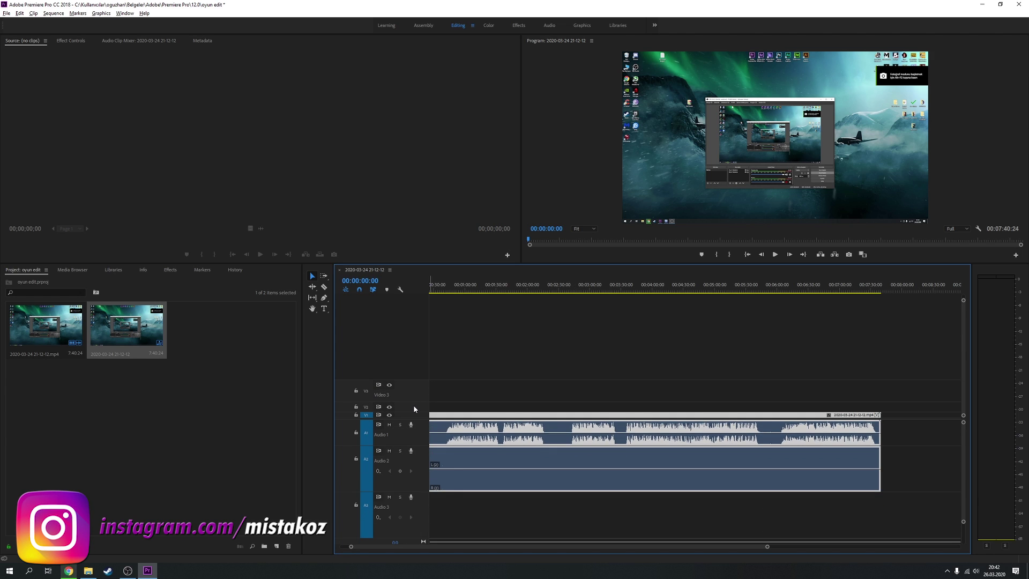
pyautogui.scroll(-2, 418, 398)
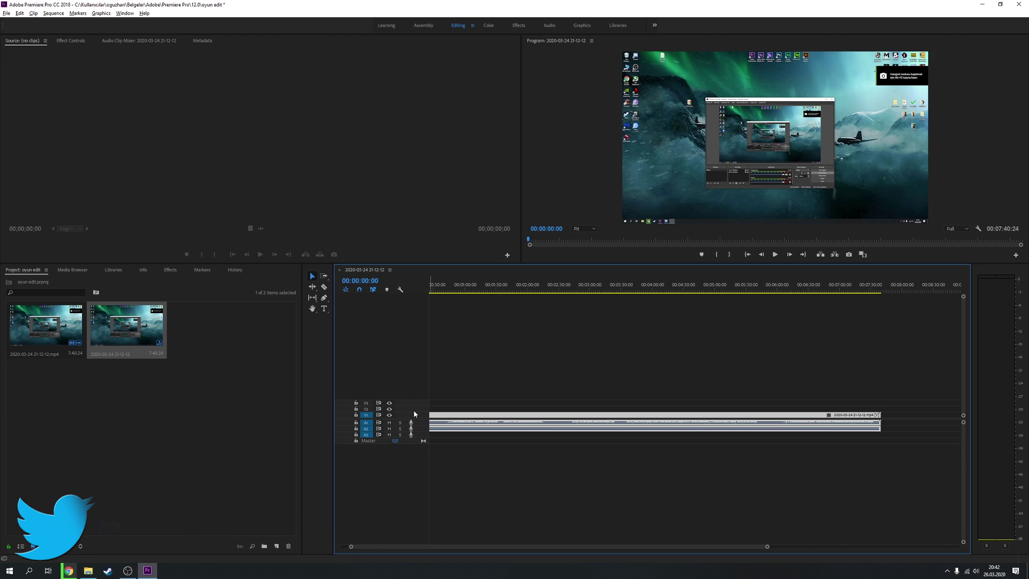
pyautogui.scroll(-2, 418, 400)
pyautogui.scroll(3, 419, 406)
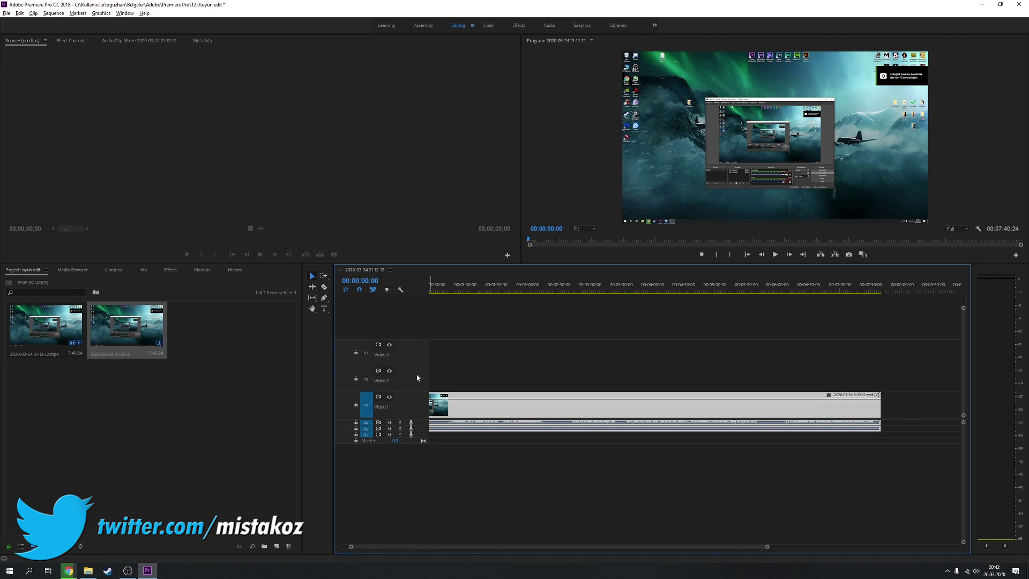
pyautogui.scroll(3, 419, 438)
pyautogui.scroll(2, 419, 441)
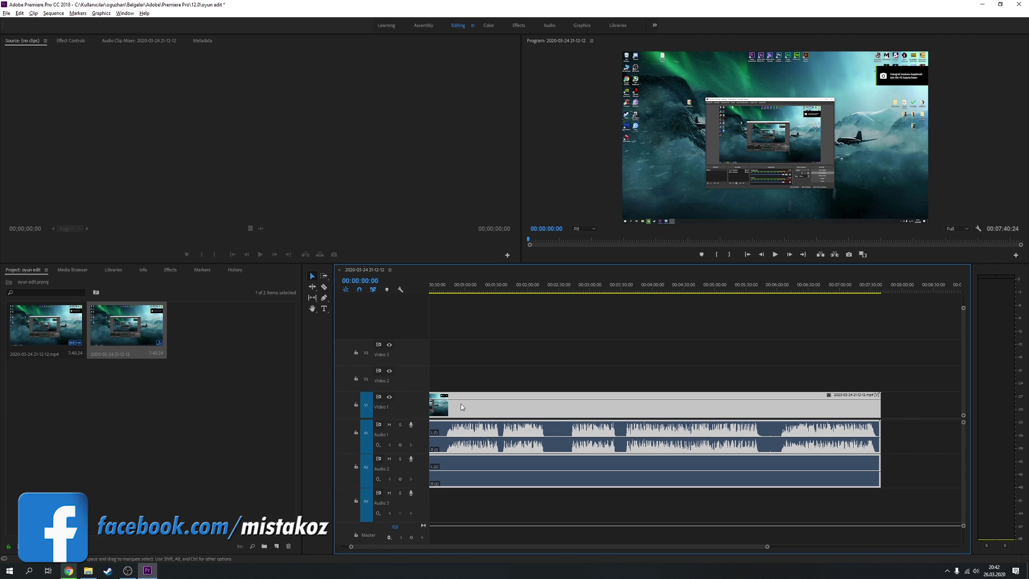
# Zoom the timeline and scrub the playhead to 00:00:42:34, past the opening quote screen
pyautogui.click(288, 336)
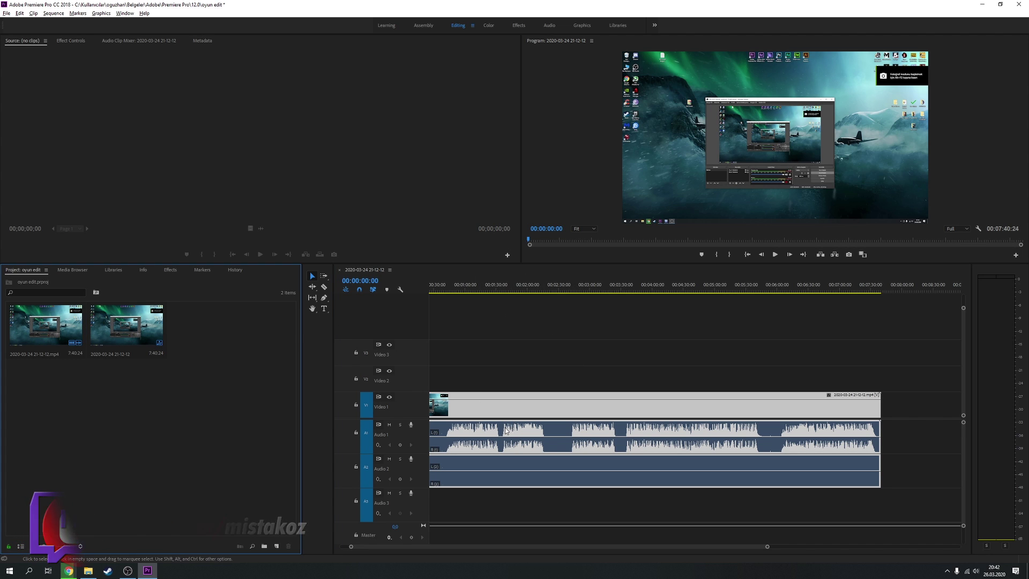
pyautogui.press('=')
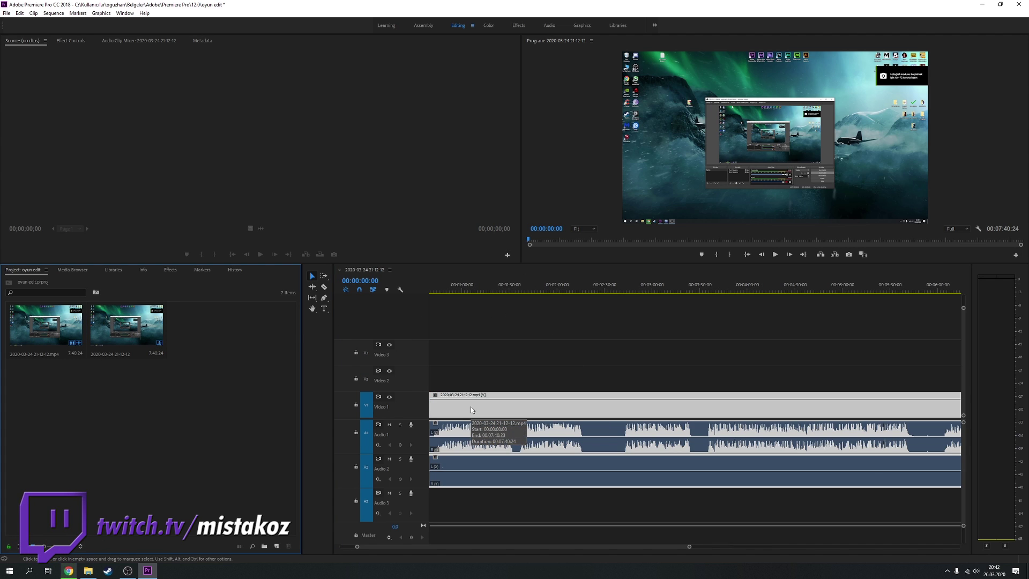
pyautogui.moveTo(505, 546); pyautogui.dragTo(485, 547)
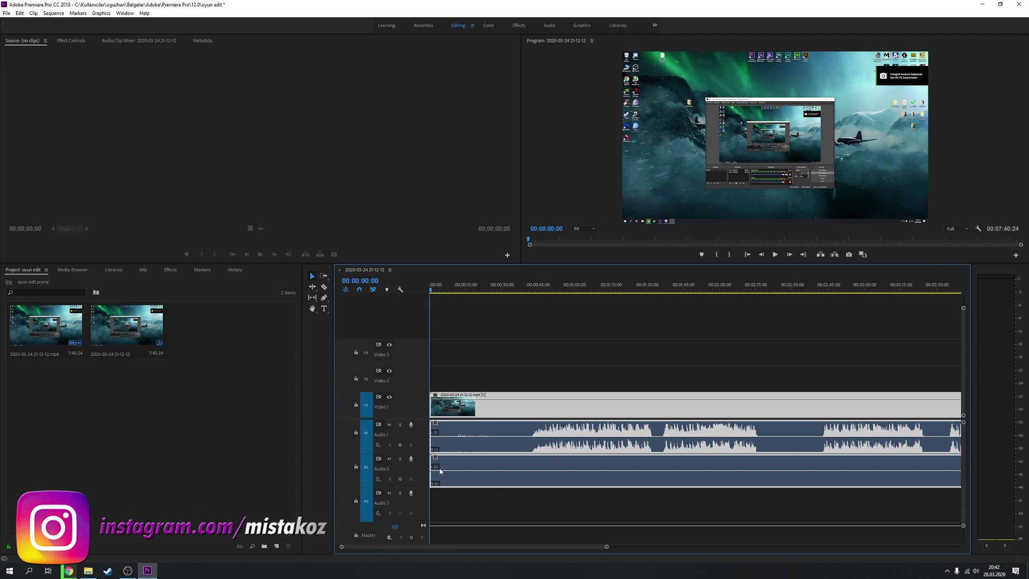
pyautogui.moveTo(444, 290); pyautogui.dragTo(532, 298)
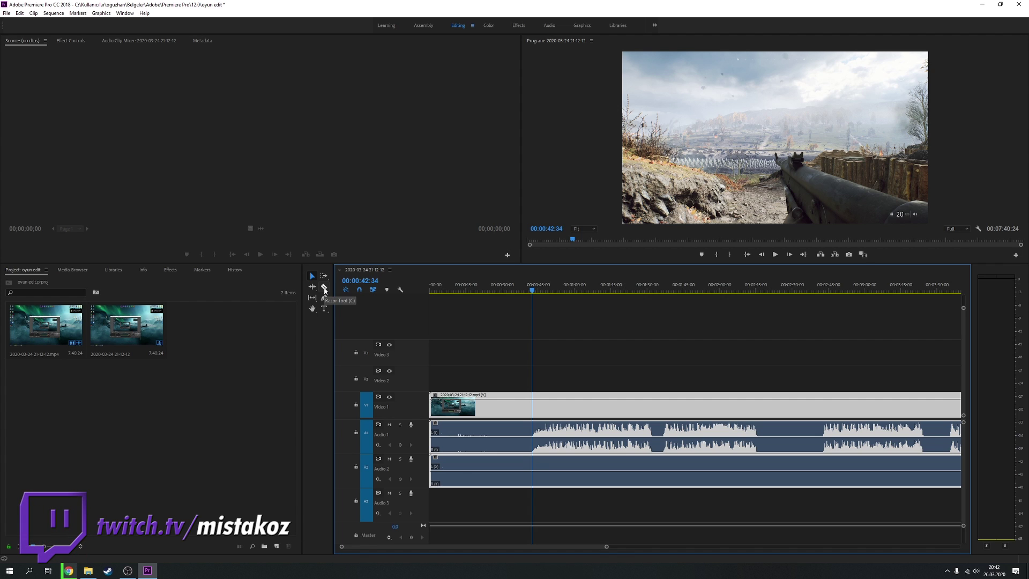
# Razor-cut the clip at 00:00:42:34 and delete the opening menu footage before it
pyautogui.click(325, 289)
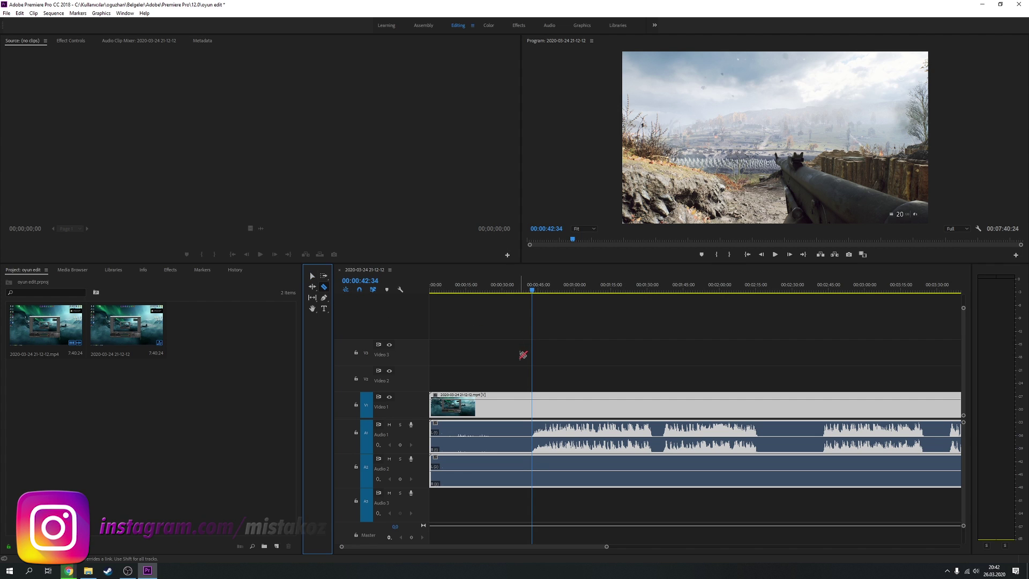
pyautogui.click(534, 414)
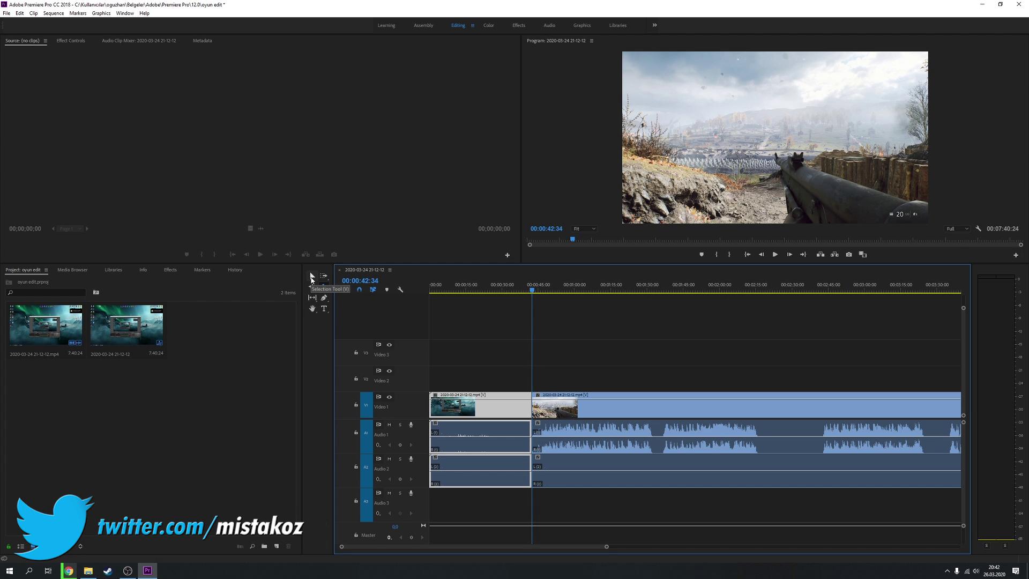
pyautogui.click(312, 277)
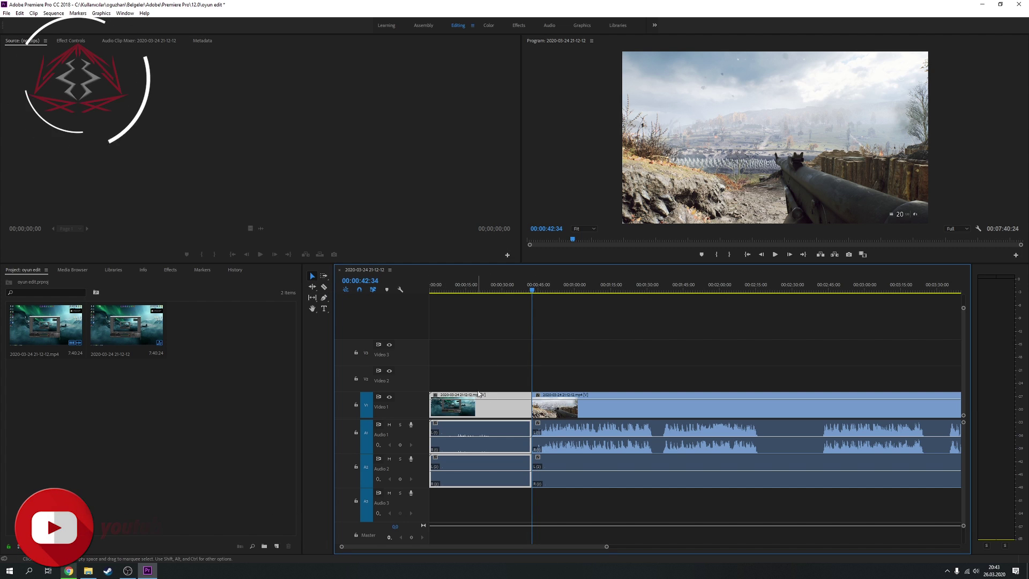
pyautogui.press('Delete')
# Scrub the playhead ahead to 01:48:45 with the Razor Tool ready for the next cut
pyautogui.scroll(-2, 486, 414)
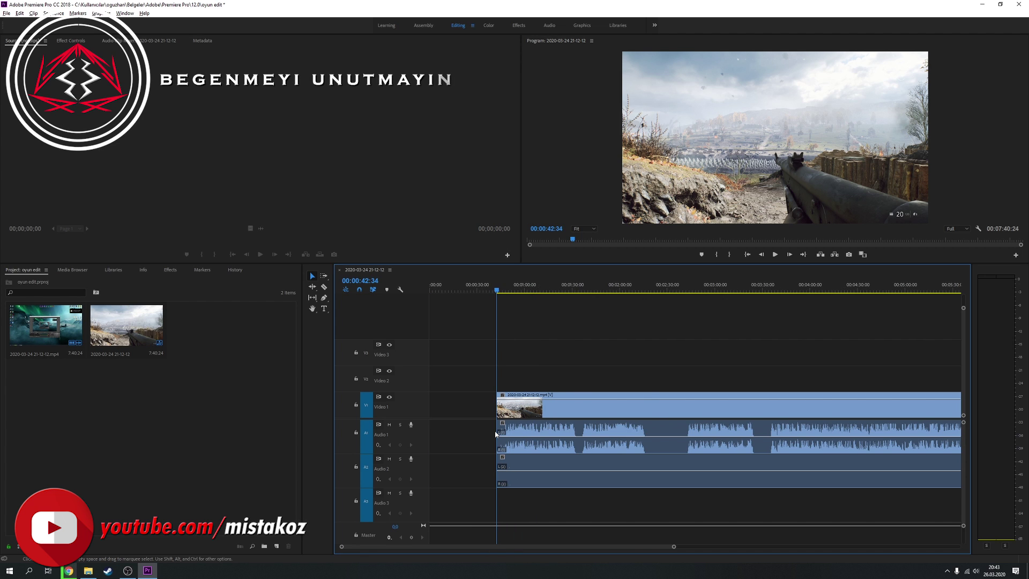
pyautogui.scroll(-2, 462, 434)
pyautogui.scroll(-1, 449, 430)
pyautogui.scroll(2, 471, 443)
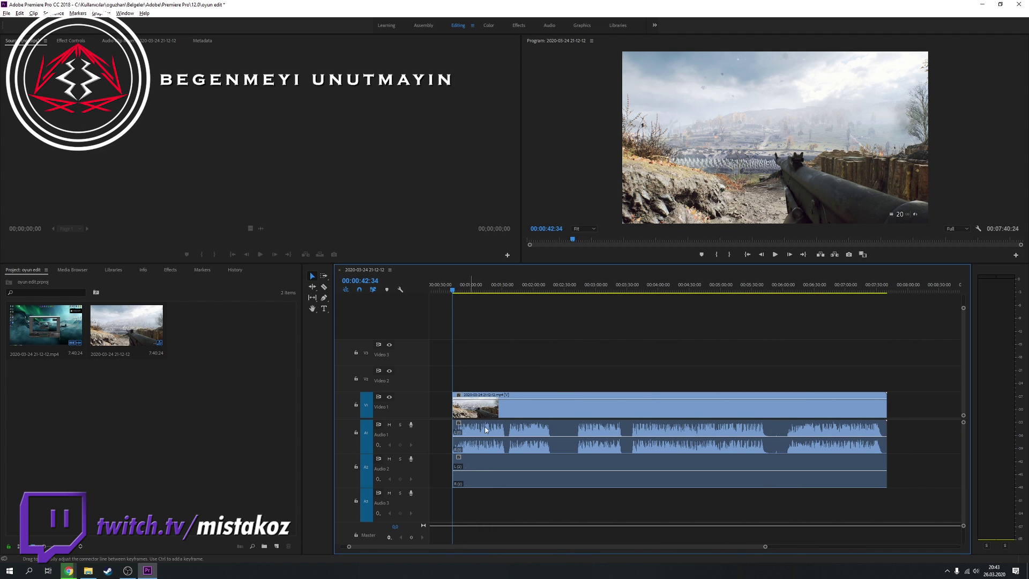
pyautogui.moveTo(464, 290); pyautogui.dragTo(503, 295)
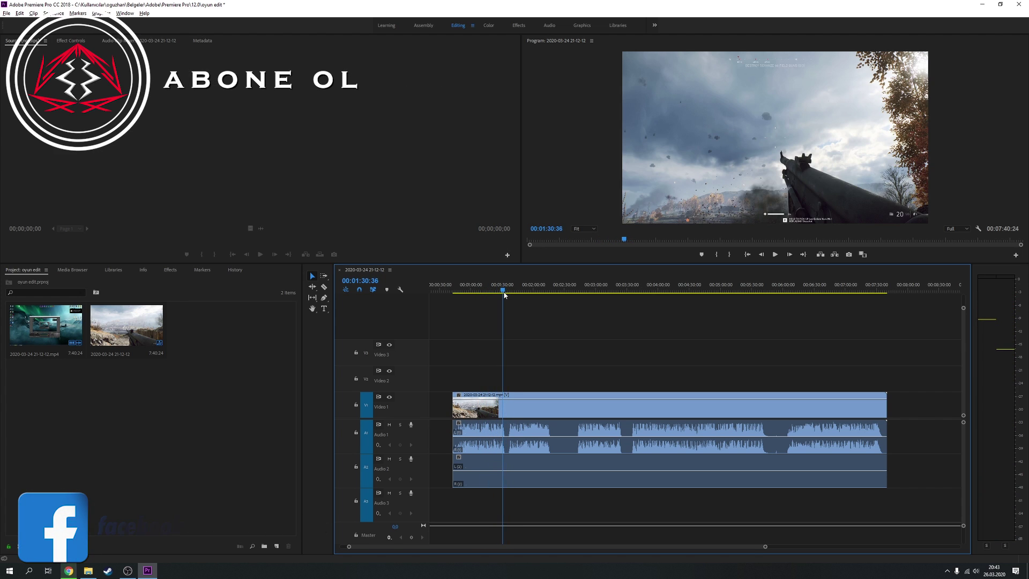
pyautogui.press('c')
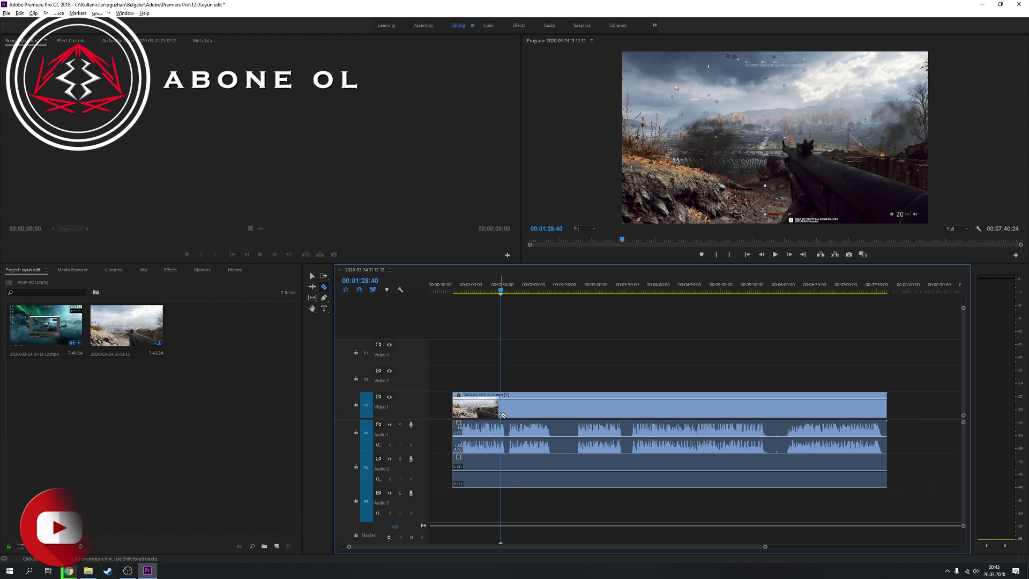
pyautogui.click(502, 293)
pyautogui.moveTo(502, 292); pyautogui.dragTo(523, 300)
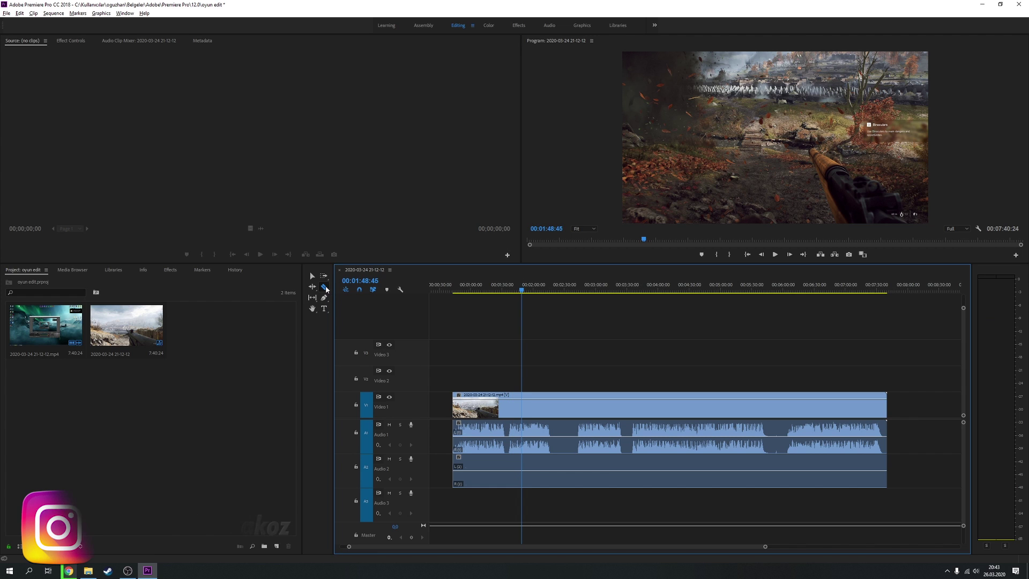
# Split the clip at 01:48:45 and delete the footage before it
pyautogui.click(522, 422)
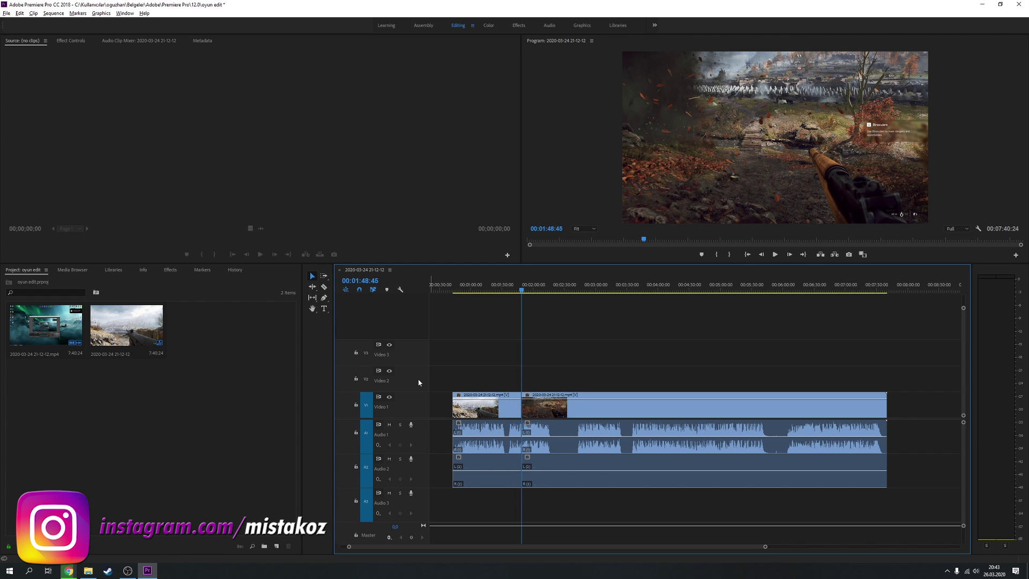
pyautogui.press('v')
pyautogui.click(479, 405)
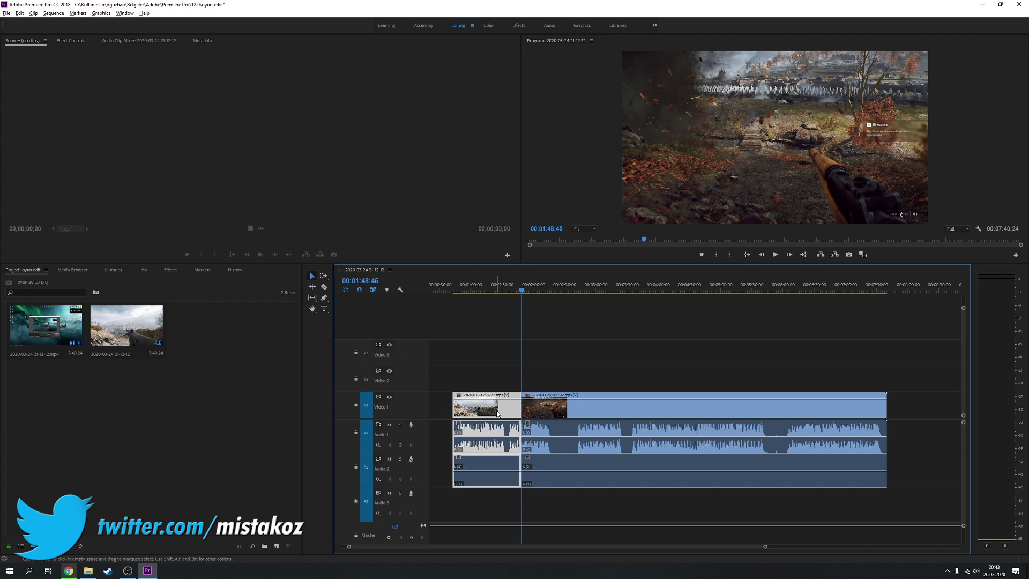
pyautogui.press('Delete')
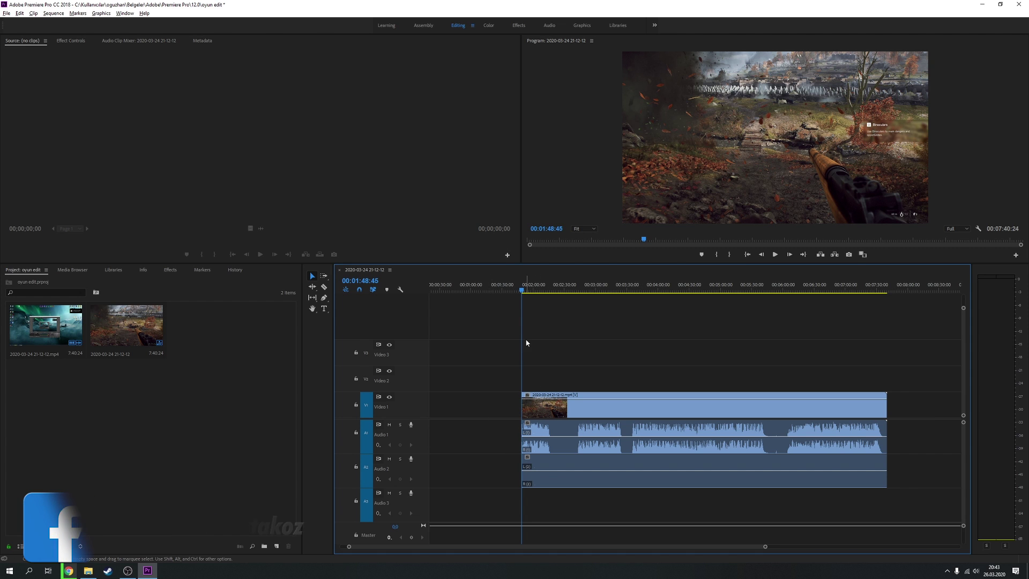
# Play back the remaining footage briefly, then zoom the timeline in around the playhead
pyautogui.press('space')
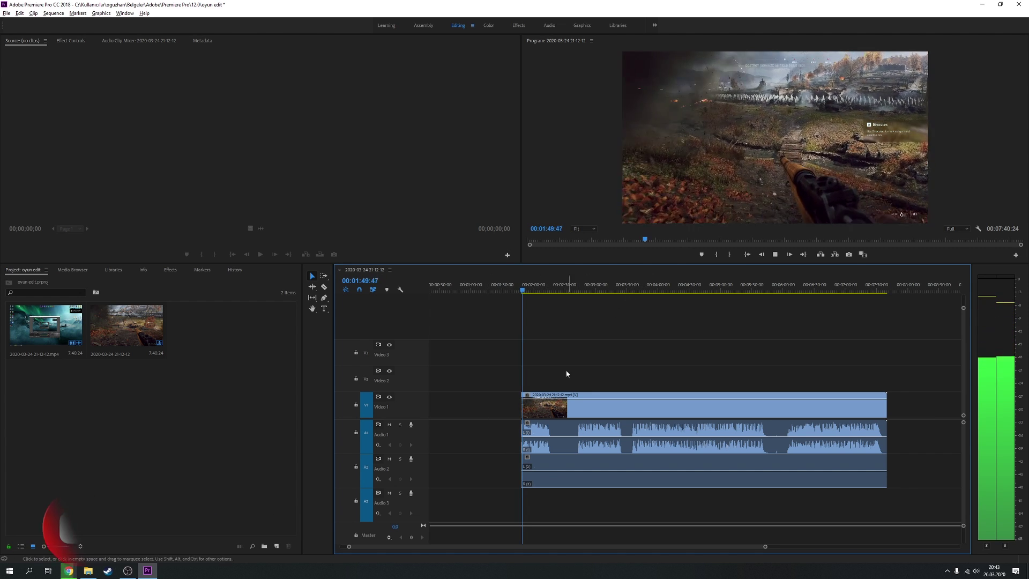
pyautogui.press('space')
pyautogui.press('=')
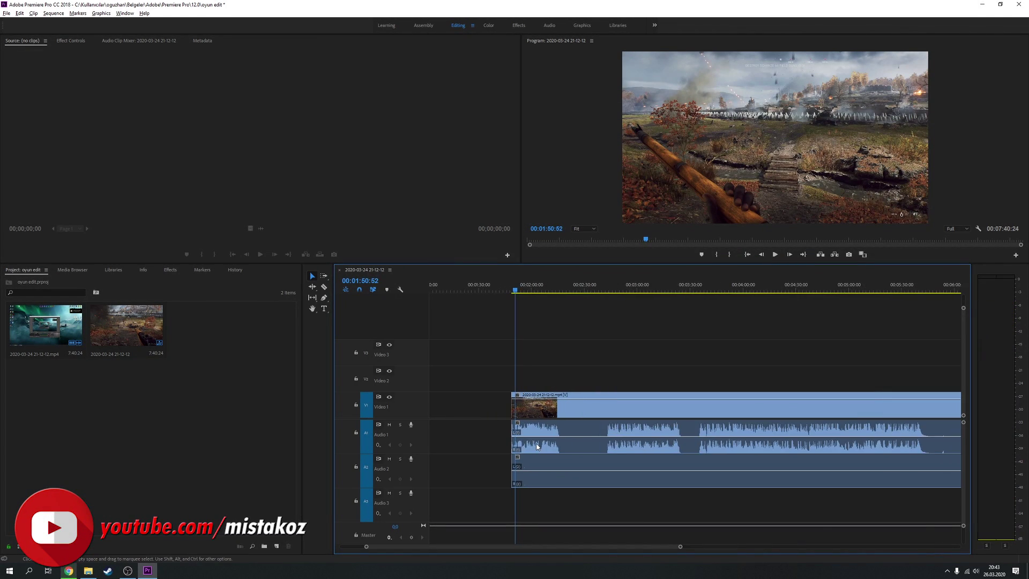
pyautogui.press('=')
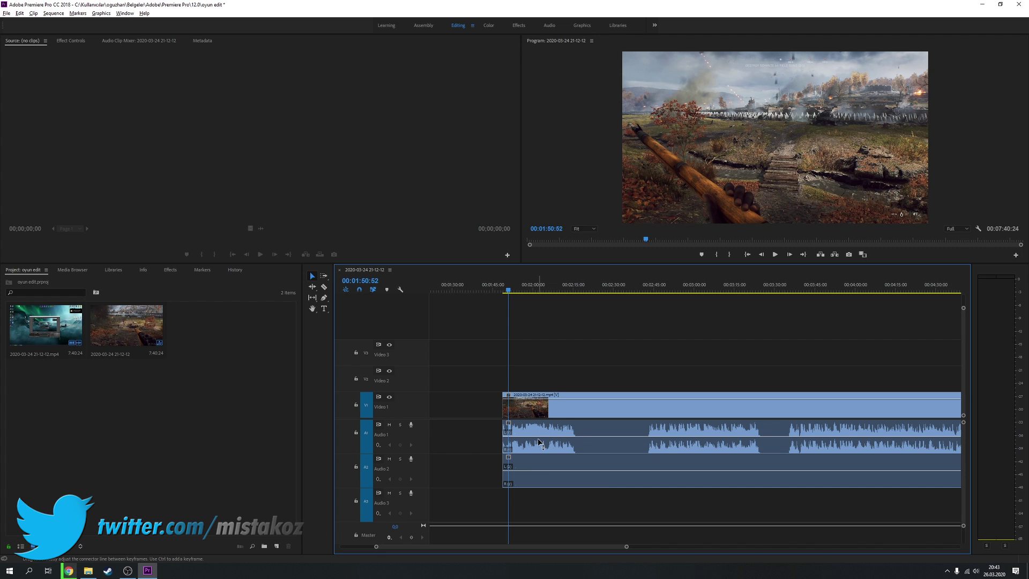
# Lower the clip's Audio 2 volume rubber band to about -4.26 dB
pyautogui.scroll(2, 534, 441)
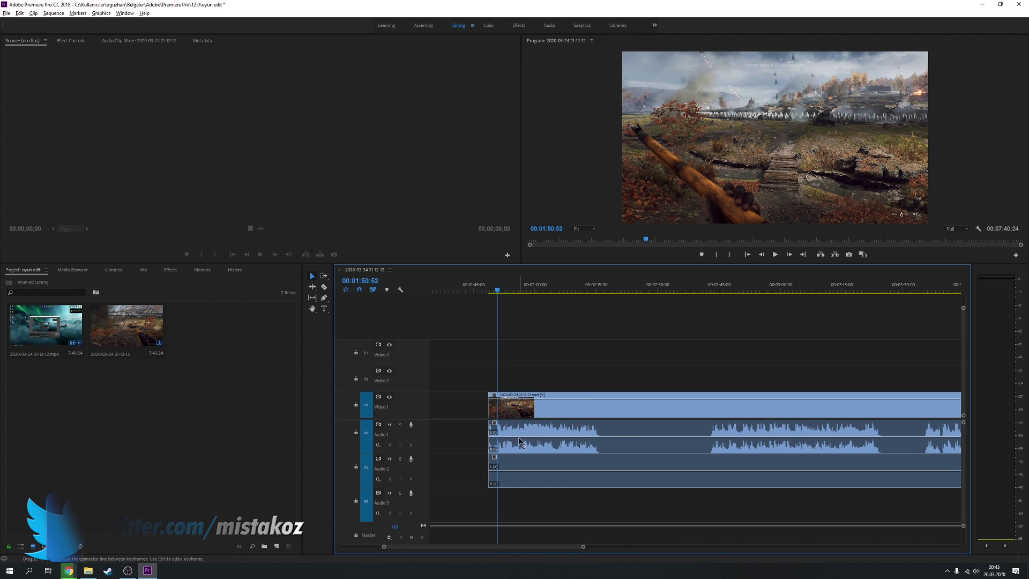
pyautogui.click(520, 443)
pyautogui.moveTo(517, 455); pyautogui.dragTo(517, 456)
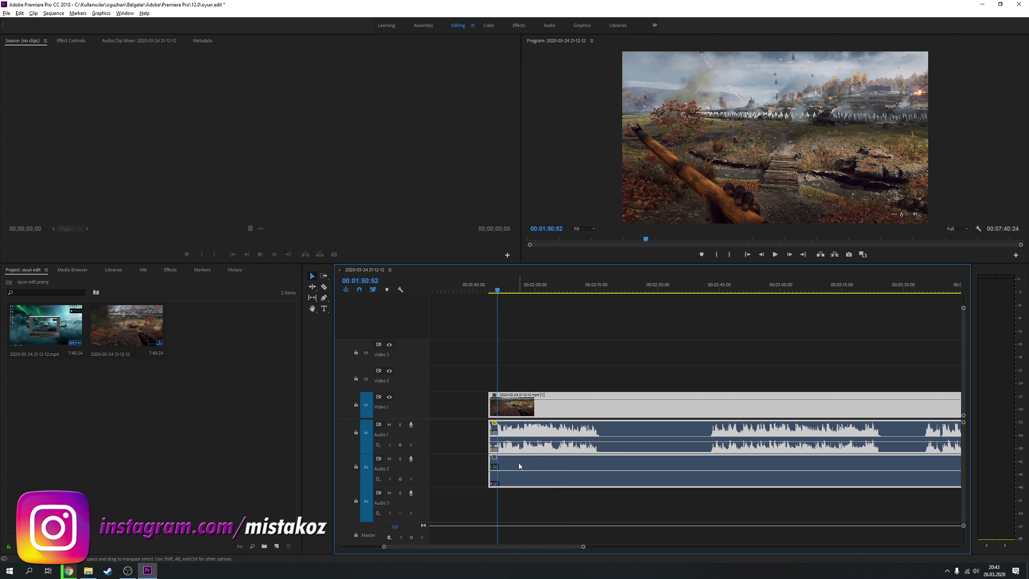
pyautogui.moveTo(520, 472); pyautogui.dragTo(519, 475)
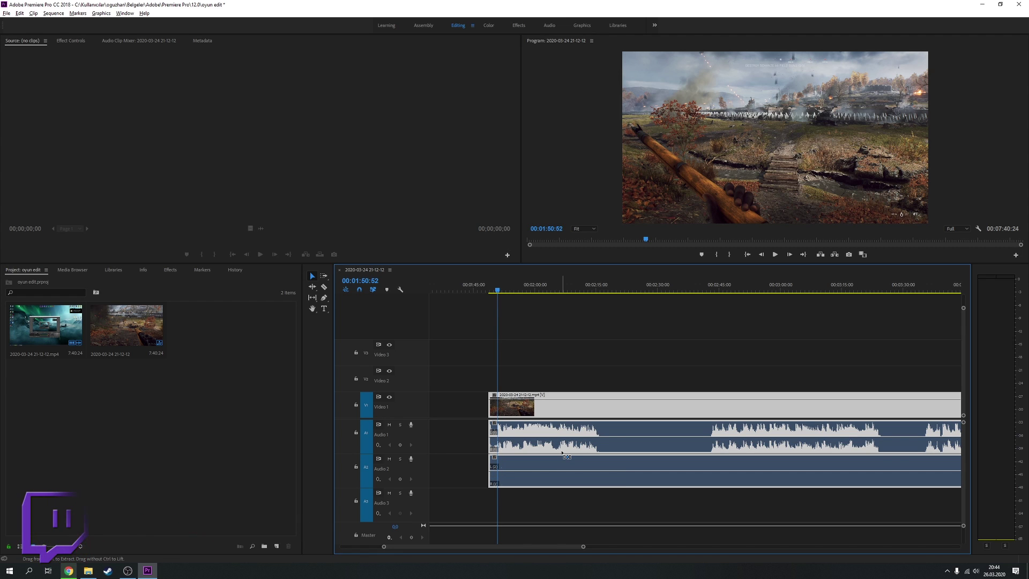
pyautogui.scroll(1, 560, 454)
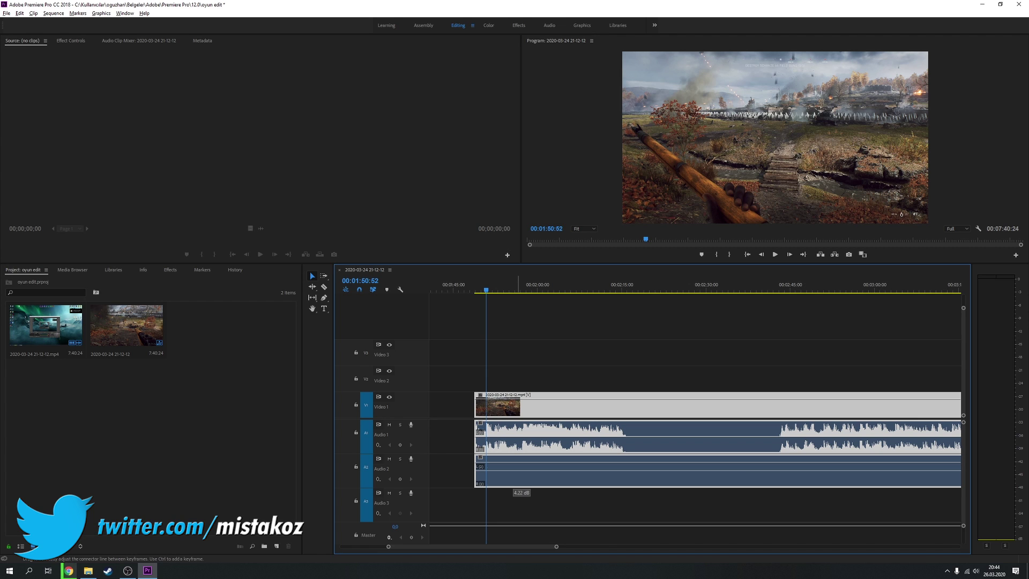
pyautogui.moveTo(514, 464); pyautogui.dragTo(514, 466)
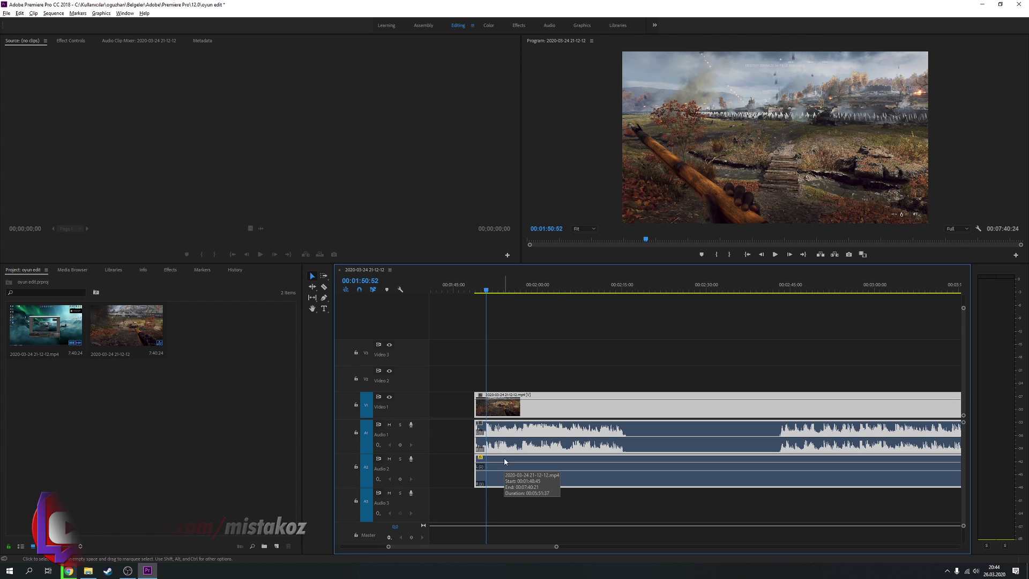
pyautogui.moveTo(505, 459); pyautogui.dragTo(509, 453)
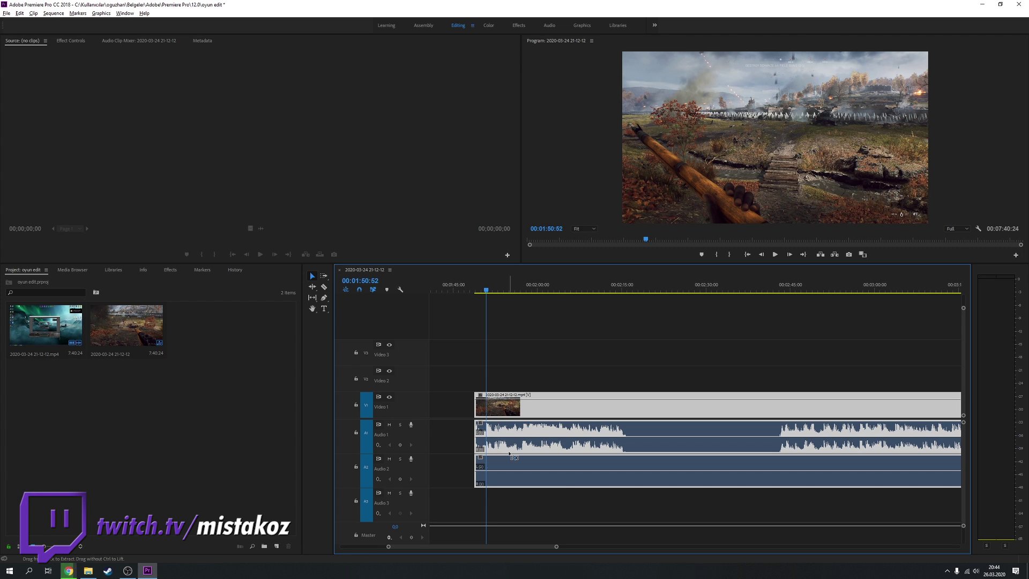
# Move the playhead ahead to about 01:58:50 for the next cut
pyautogui.scroll(-1, 453, 461)
pyautogui.scroll(-1, 513, 462)
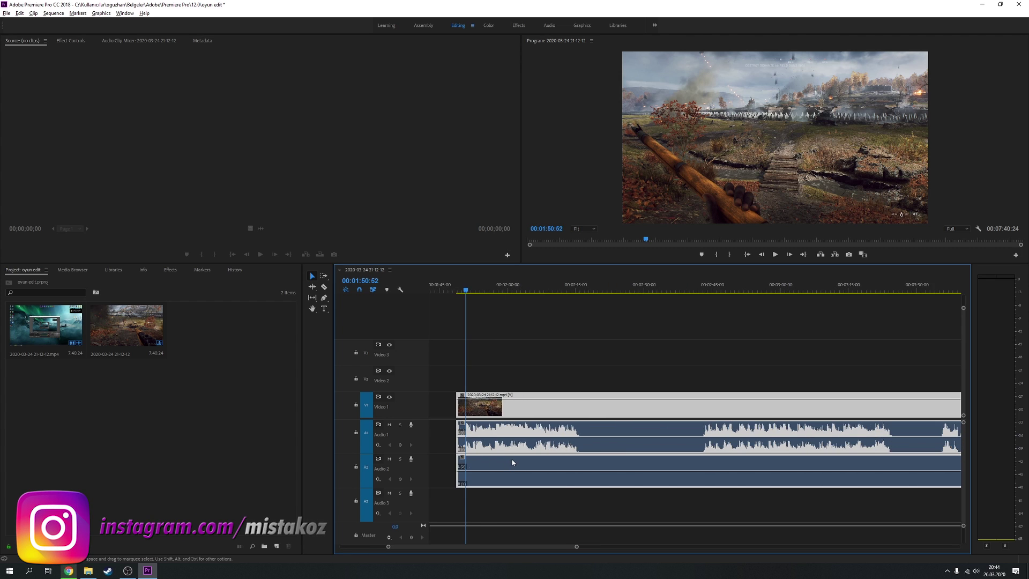
pyautogui.moveTo(474, 290); pyautogui.dragTo(507, 299)
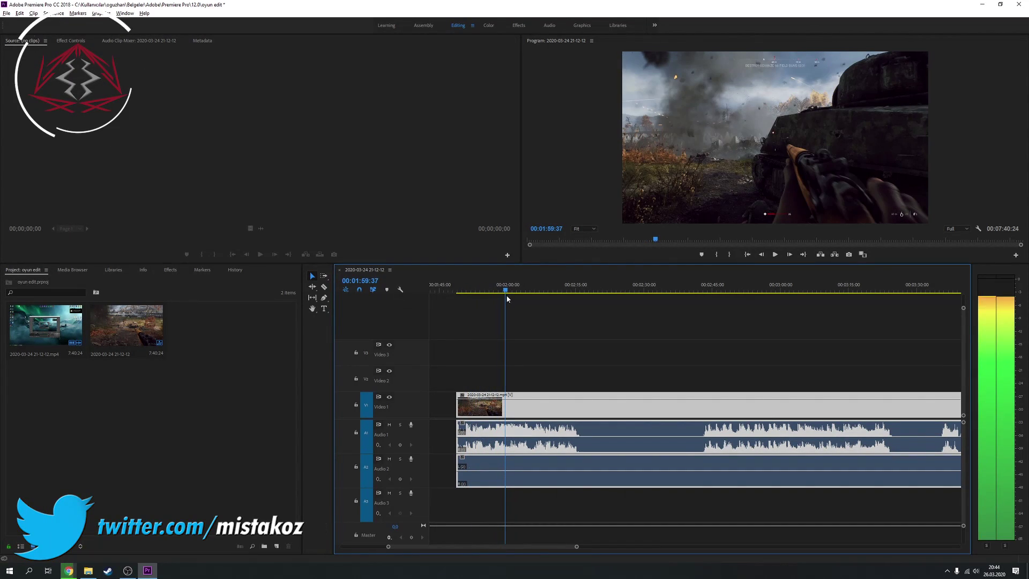
# Razor-cut the V1 gameplay clip at about 02:05:30 and check the cut
pyautogui.press('c')
pyautogui.click(505, 406)
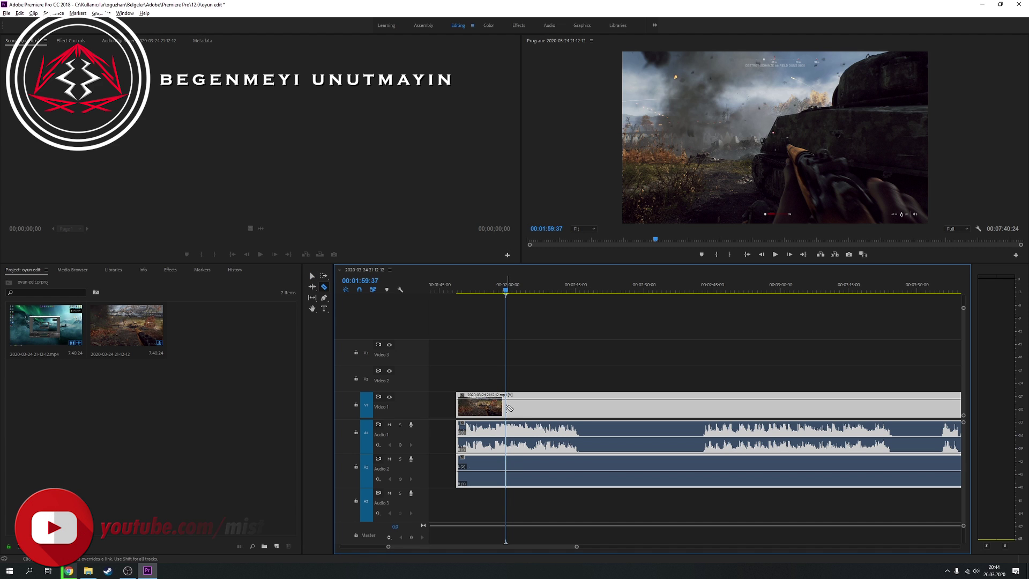
pyautogui.moveTo(503, 286); pyautogui.dragTo(502, 294)
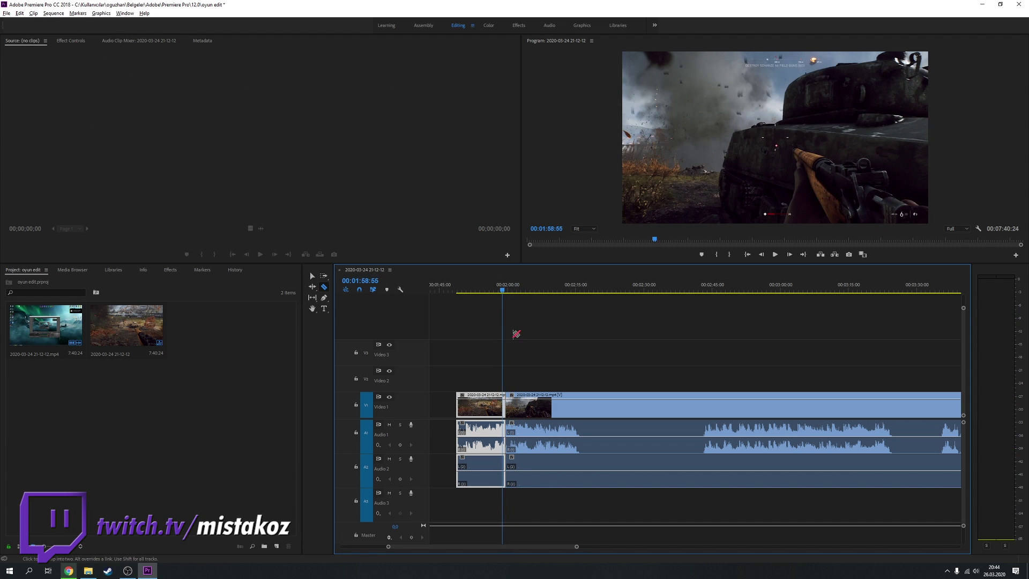
pyautogui.press('v')
# Make a second split further along the clip, with the playhead ending at 02:14:41
pyautogui.scroll(2, 502, 417)
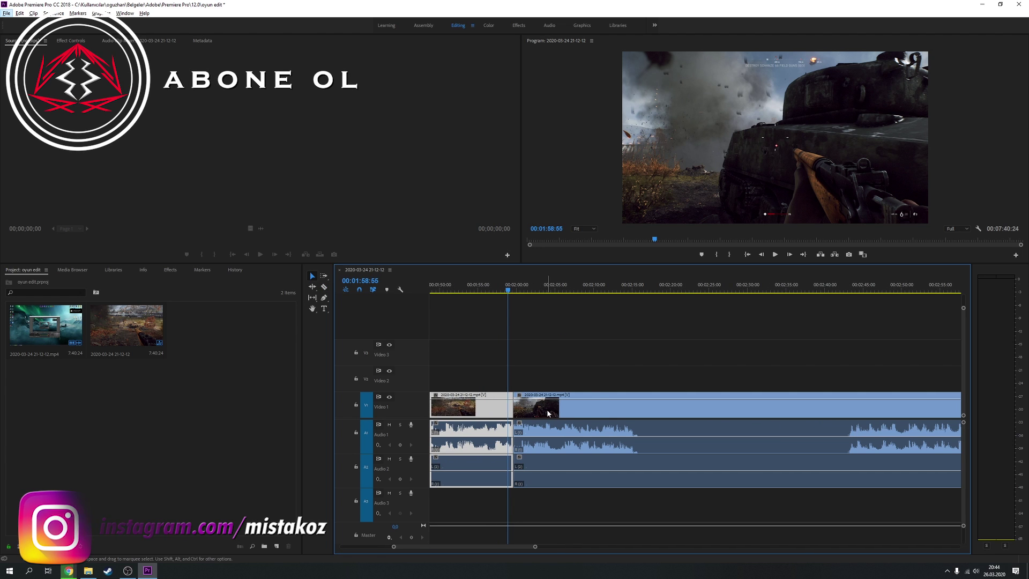
pyautogui.press('c')
pyautogui.press('Escape')
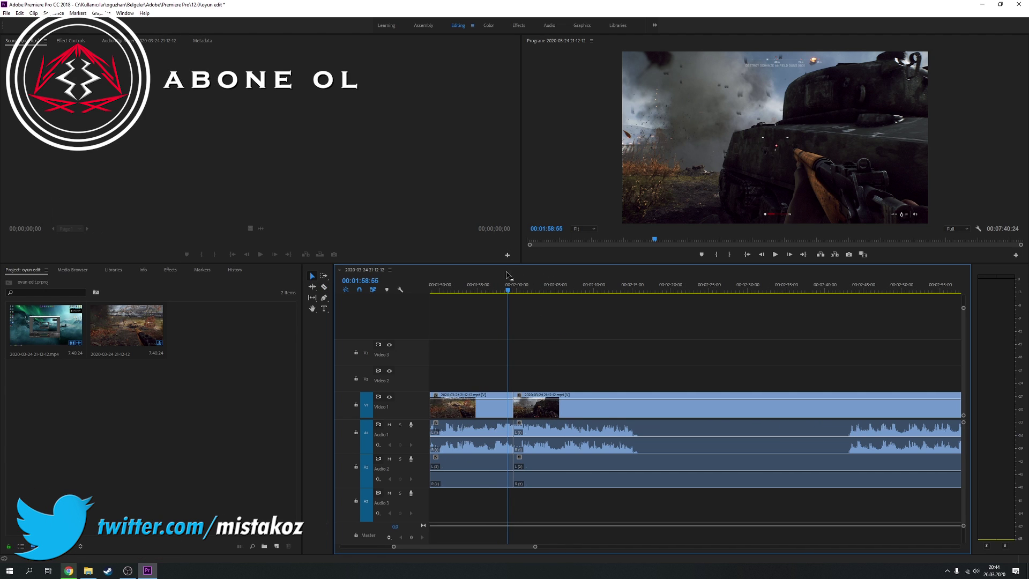
pyautogui.moveTo(512, 292); pyautogui.dragTo(560, 300)
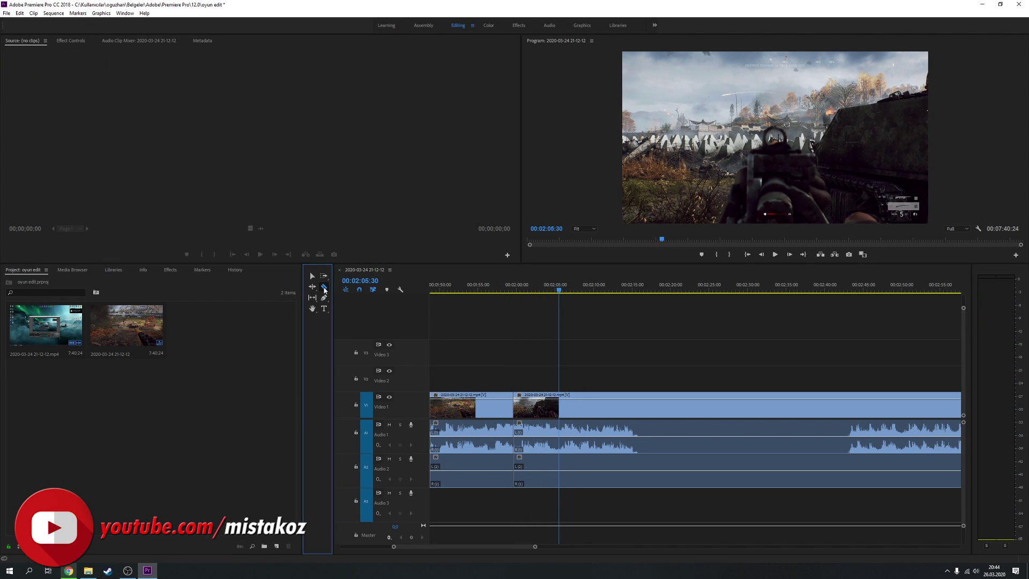
pyautogui.click(563, 421)
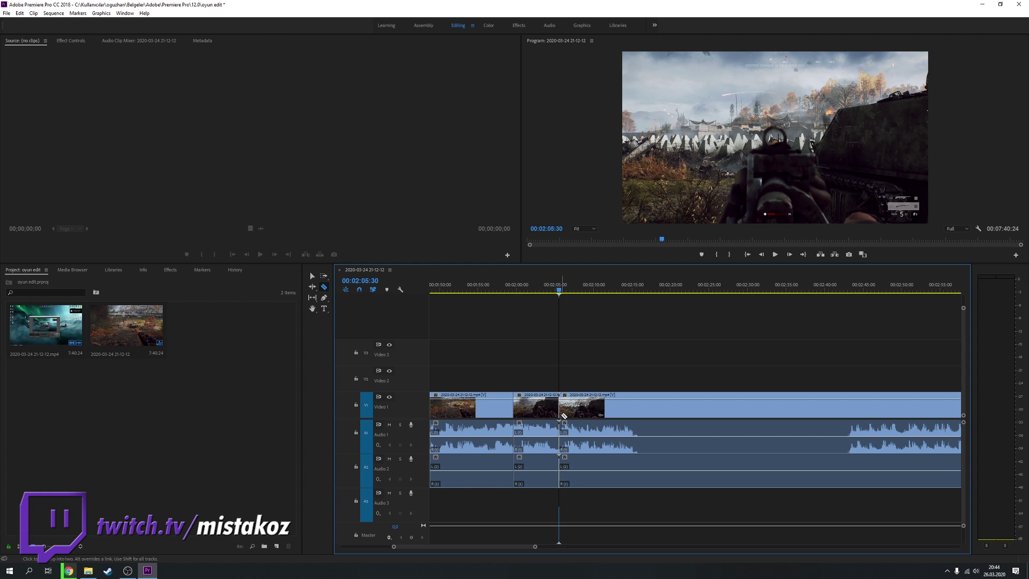
pyautogui.moveTo(565, 292)
pyautogui.mouseDown()
pyautogui.moveTo(822, 320)
pyautogui.moveTo(757, 335)
pyautogui.mouseUp()
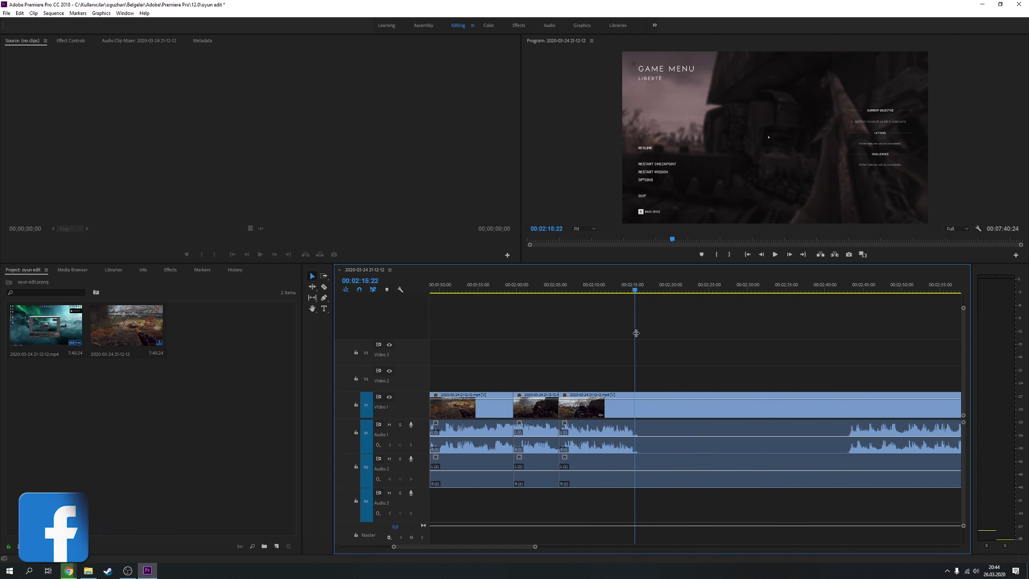
pyautogui.moveTo(758, 342); pyautogui.dragTo(631, 336)
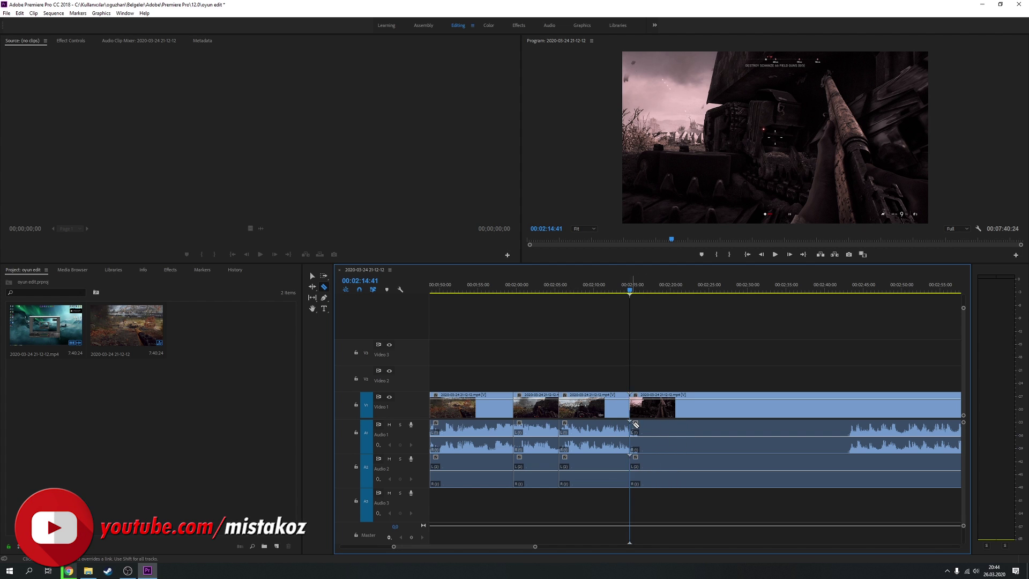
# Select the V1 clip piece after 02:14:41 and delete it
pyautogui.press('v')
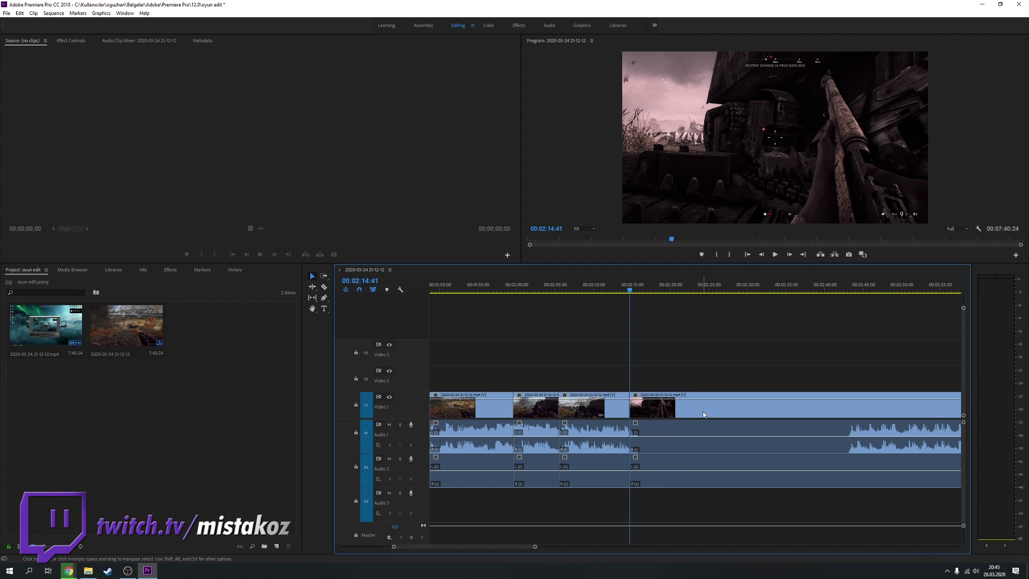
pyautogui.click(697, 413)
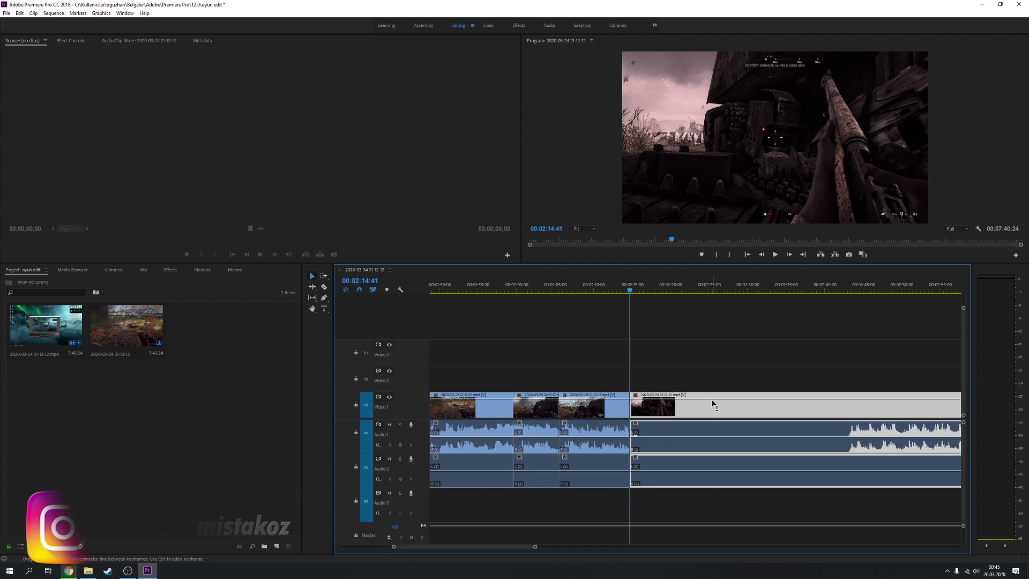
pyautogui.scroll(-2, 676, 429)
pyautogui.scroll(-2, 676, 429)
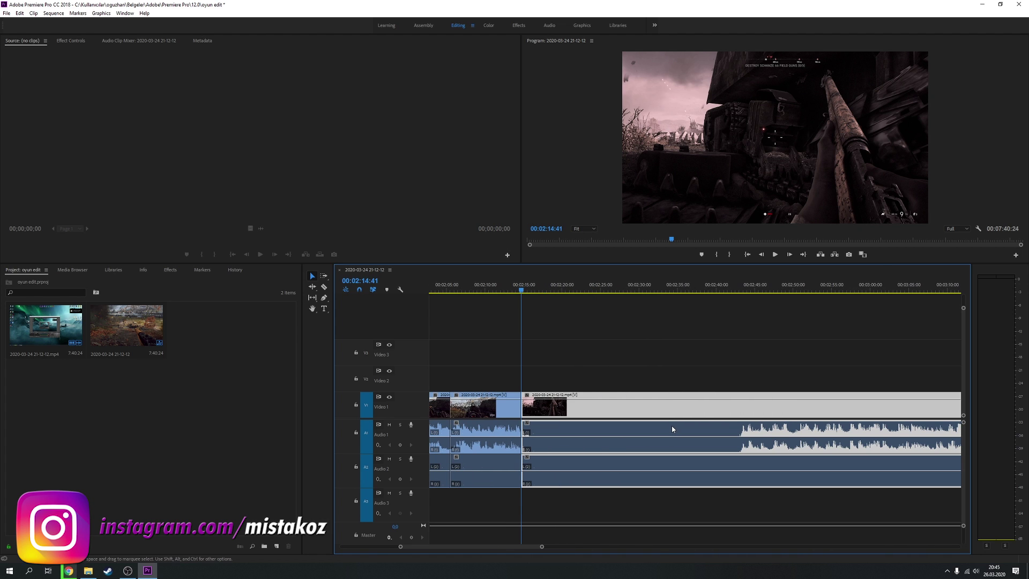
pyautogui.scroll(-2, 669, 426)
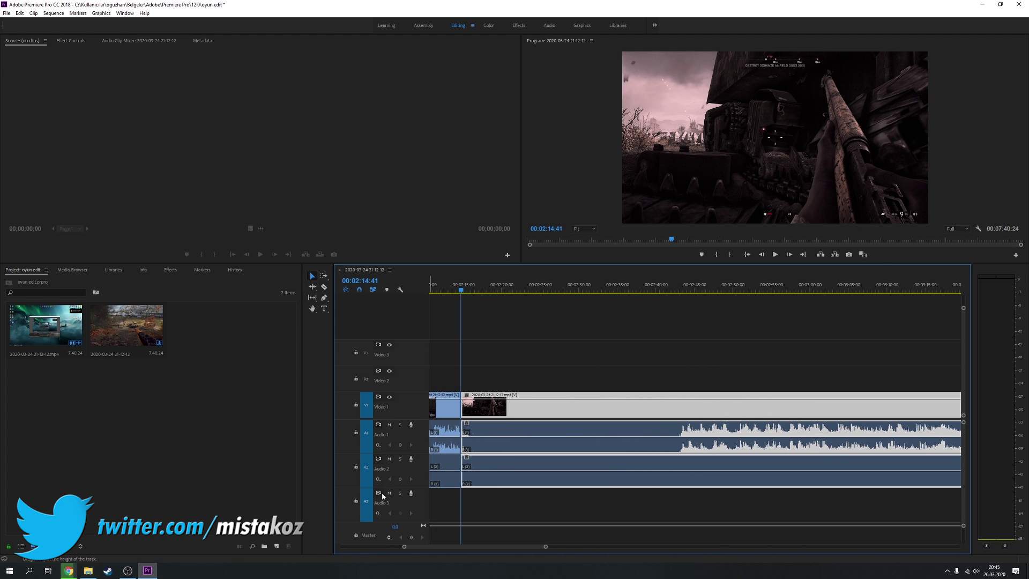
pyautogui.moveTo(495, 546)
pyautogui.mouseDown()
pyautogui.moveTo(520, 546)
pyautogui.moveTo(504, 527)
pyautogui.mouseUp()
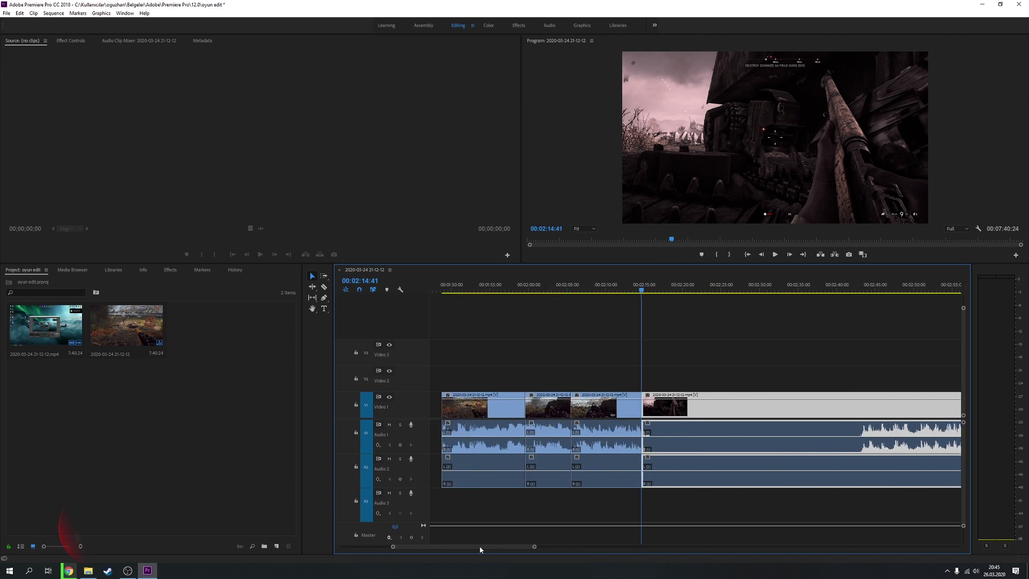
pyautogui.scroll(-3, 590, 397)
pyautogui.scroll(-4, 595, 397)
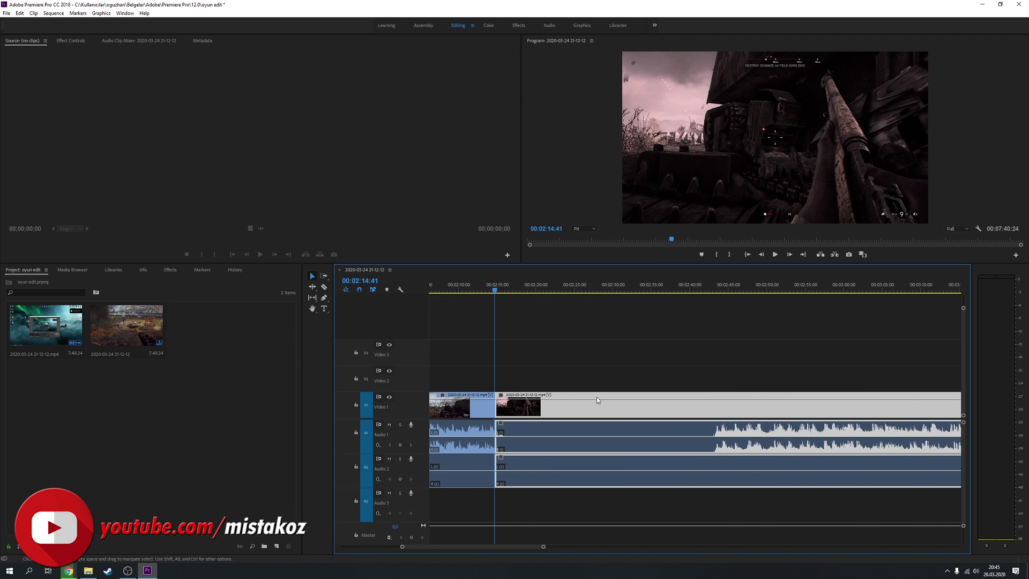
pyautogui.scroll(-2, 597, 397)
pyautogui.scroll(2, 598, 395)
pyautogui.scroll(3, 599, 394)
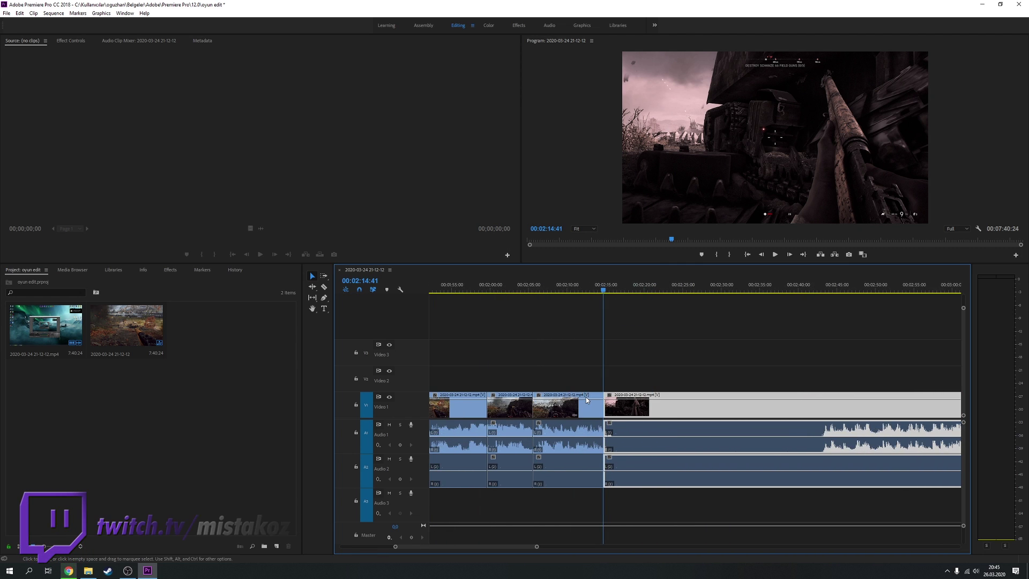
pyautogui.scroll(-3, 586, 398)
pyautogui.scroll(-3, 585, 397)
pyautogui.scroll(3, 586, 397)
pyautogui.scroll(1, 585, 398)
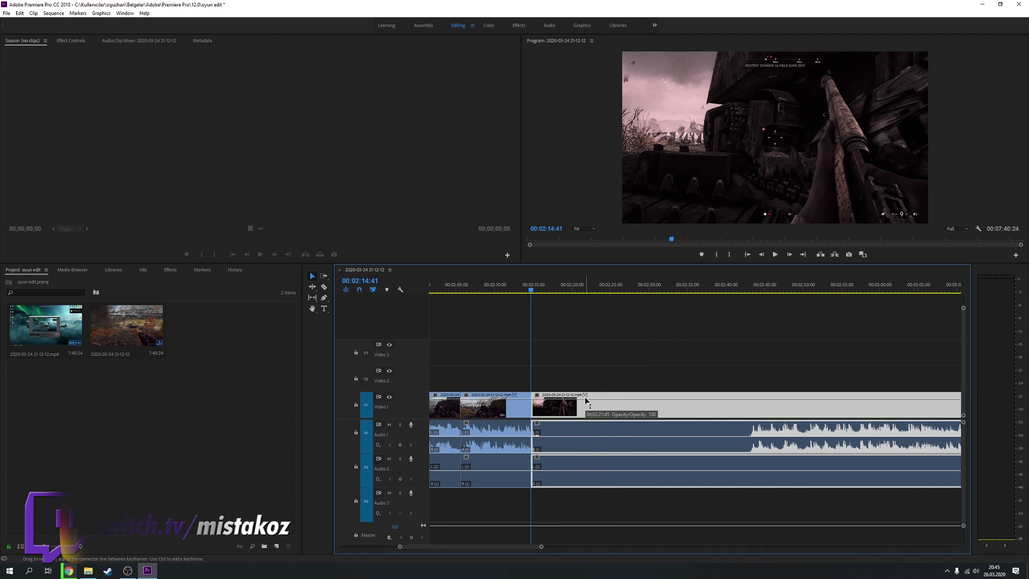
pyautogui.scroll(2, 585, 398)
pyautogui.scroll(-3, 586, 398)
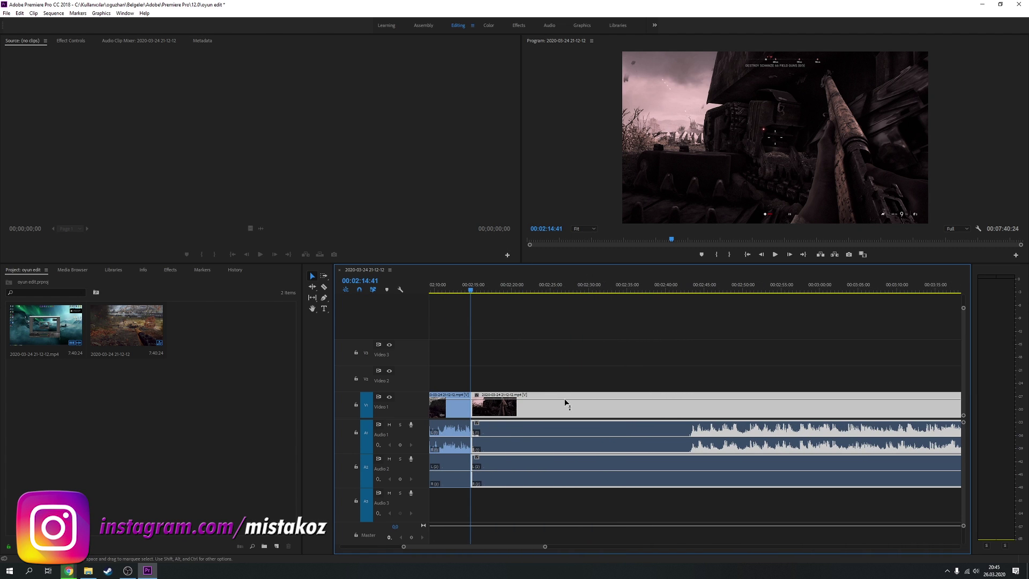
pyautogui.scroll(3, 565, 403)
pyautogui.scroll(-1, 589, 406)
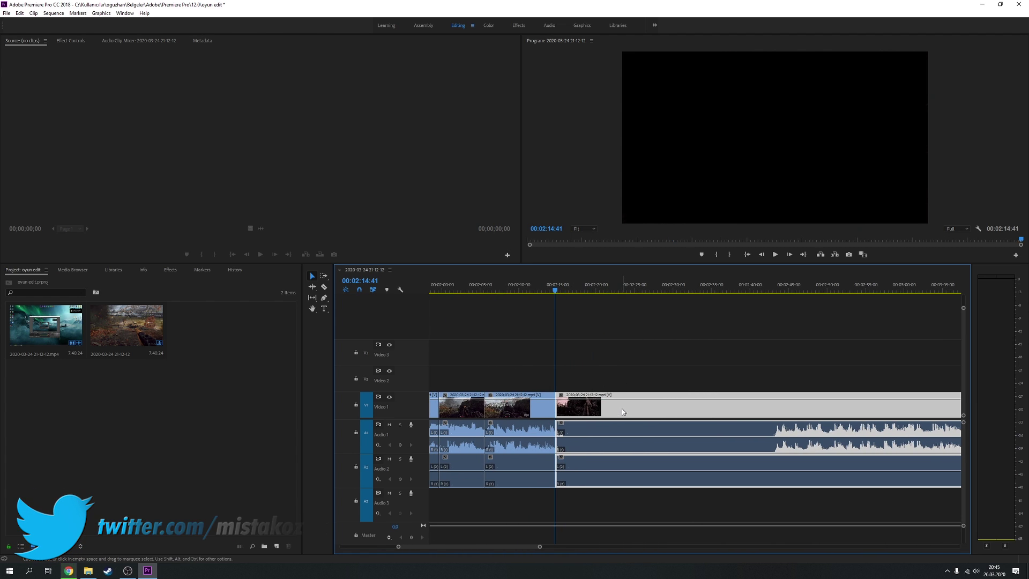
pyautogui.press('Delete')
pyautogui.scroll(-1, 616, 432)
pyautogui.scroll(2, 483, 429)
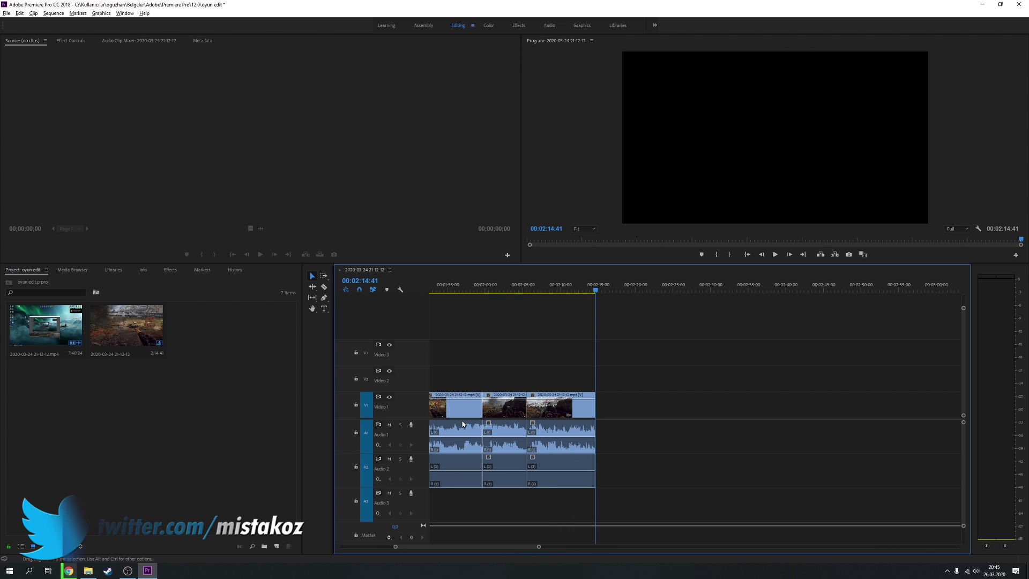
pyautogui.scroll(2, 463, 423)
# Move the playhead back to 02:08:18 and review the frames around it
pyautogui.moveTo(658, 289); pyautogui.dragTo(591, 336)
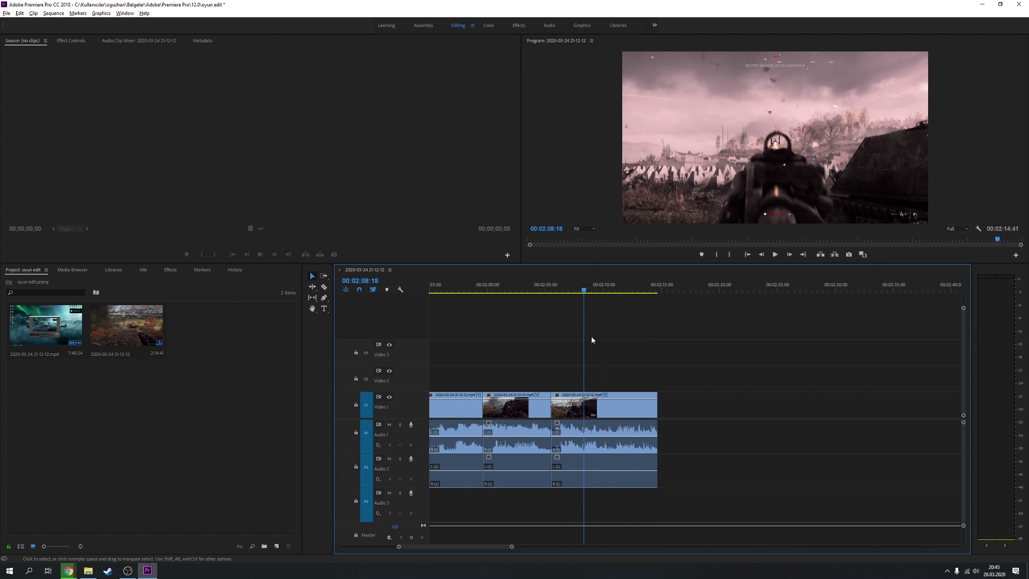
pyautogui.scroll(1, 590, 336)
pyautogui.scroll(4, 557, 433)
pyautogui.scroll(2, 557, 433)
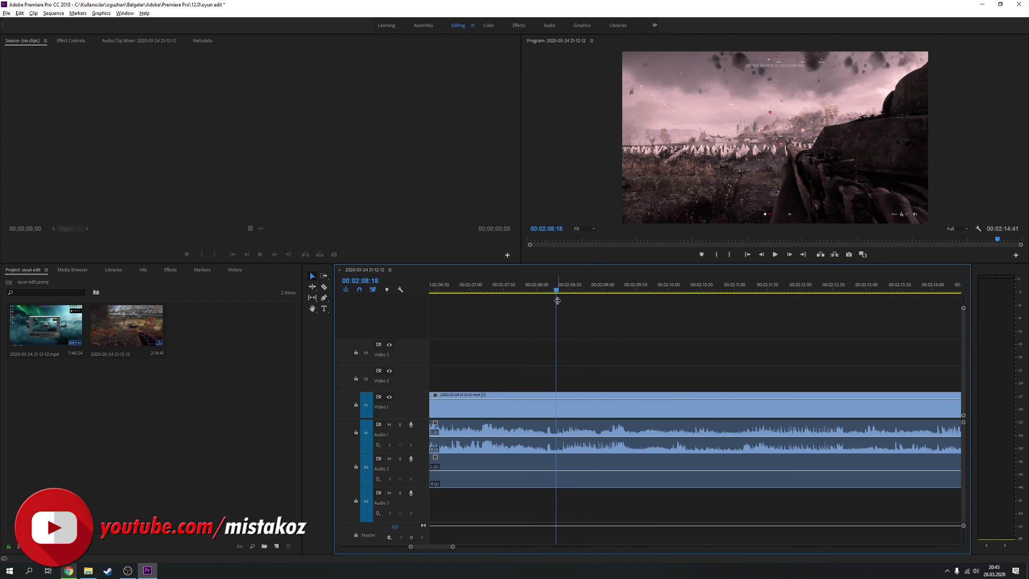
pyautogui.moveTo(549, 294); pyautogui.dragTo(557, 294)
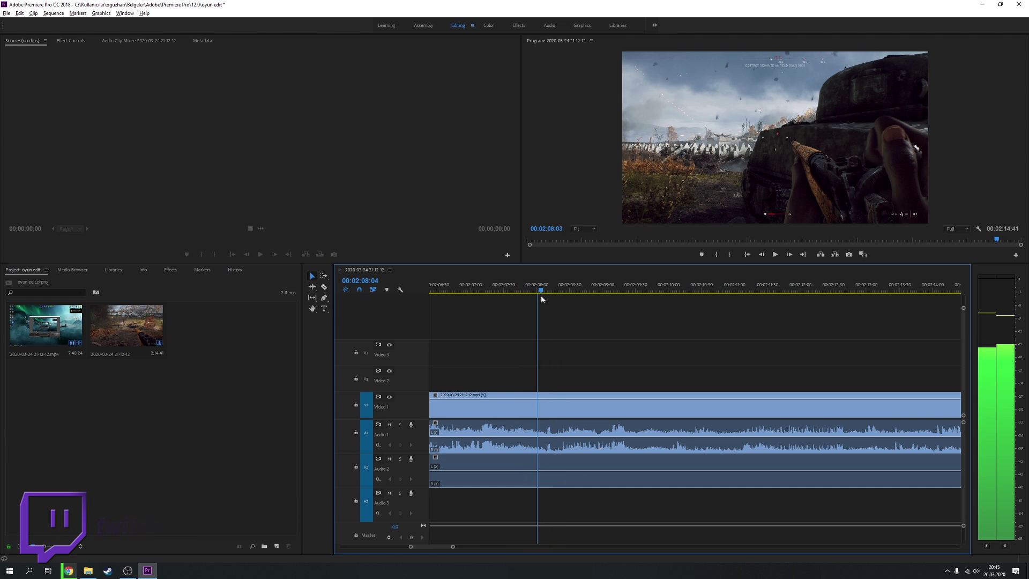
# Enlarge the Program monitor, preview from 02:08:19 to about 02:10:50, and zoom the timeline out
pyautogui.moveTo(520, 263); pyautogui.dragTo(328, 359)
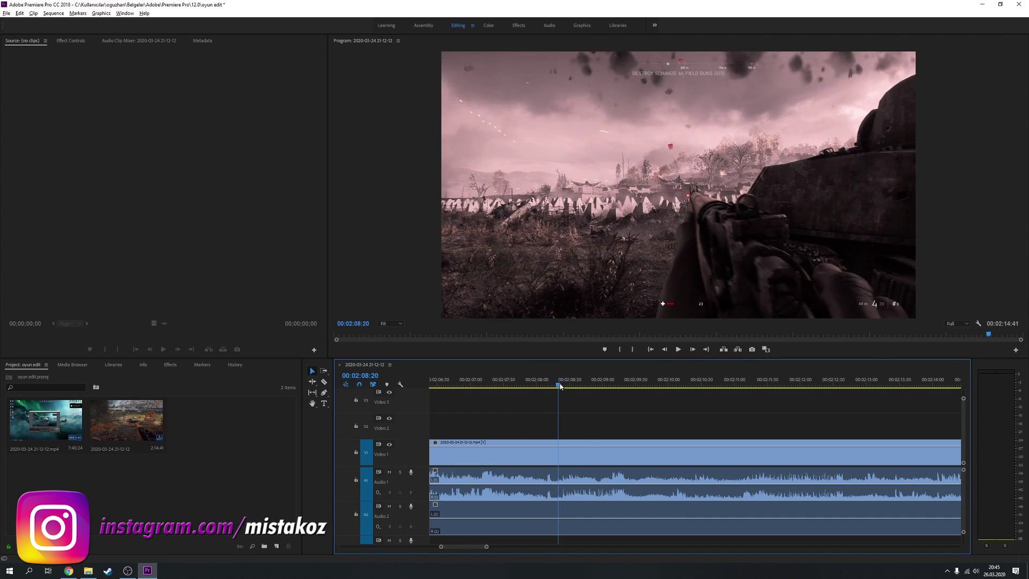
pyautogui.moveTo(558, 386); pyautogui.dragTo(599, 395)
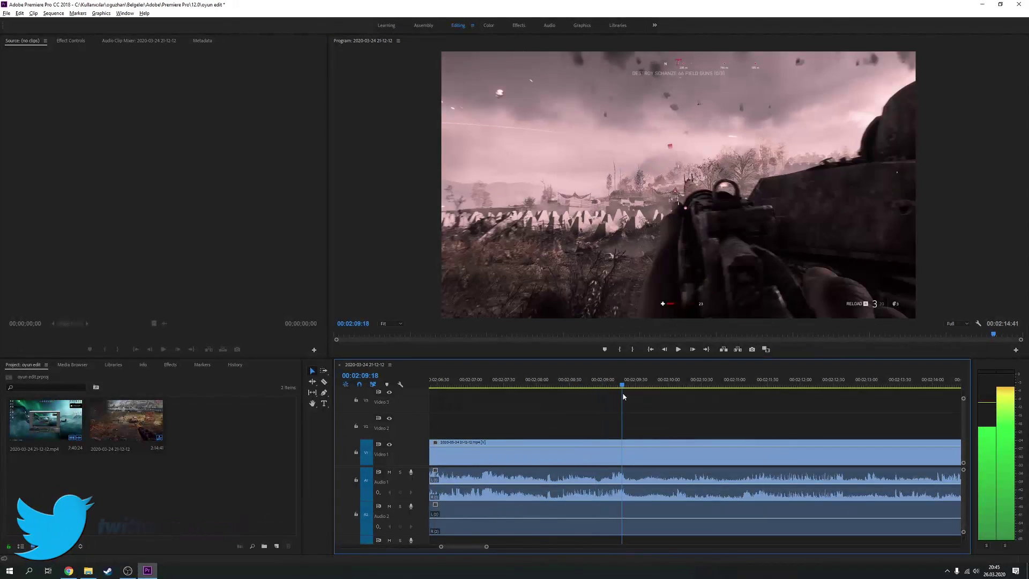
pyautogui.moveTo(600, 395)
pyautogui.mouseDown()
pyautogui.moveTo(725, 402)
pyautogui.moveTo(703, 385)
pyautogui.mouseUp()
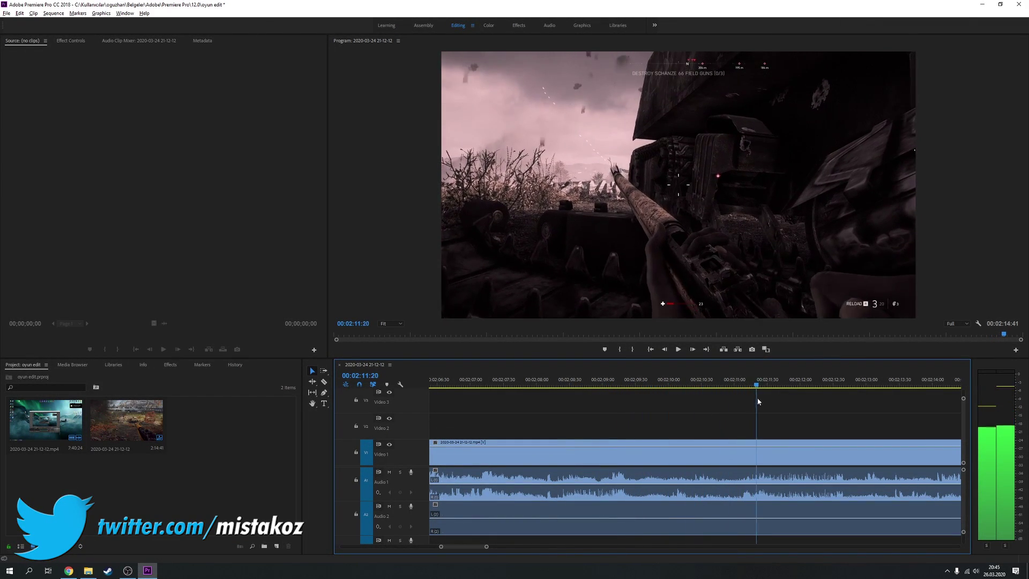
pyautogui.press('-')
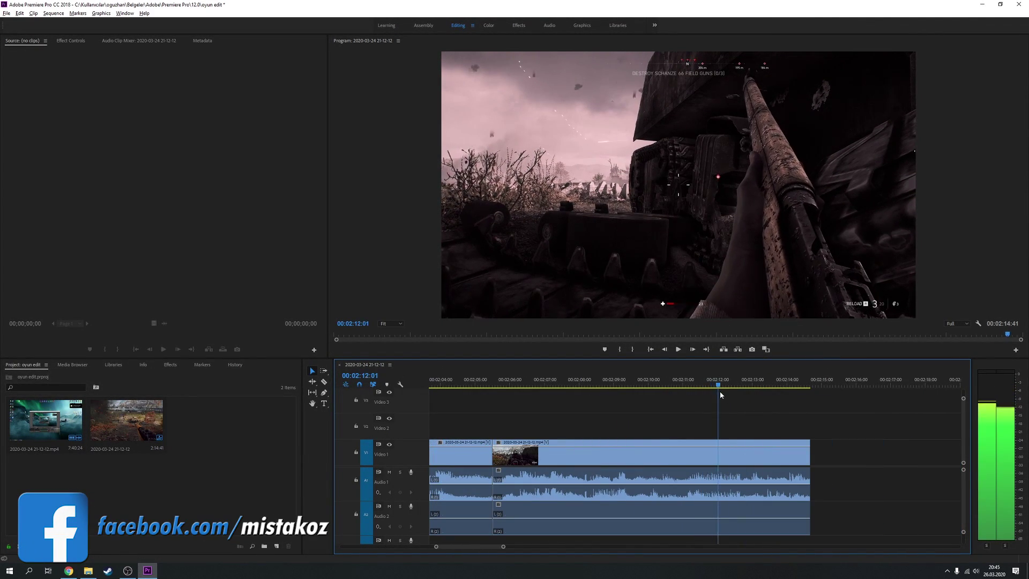
pyautogui.moveTo(703, 384)
pyautogui.mouseDown()
pyautogui.moveTo(526, 419)
pyautogui.moveTo(446, 396)
pyautogui.mouseUp()
pyautogui.press('-')
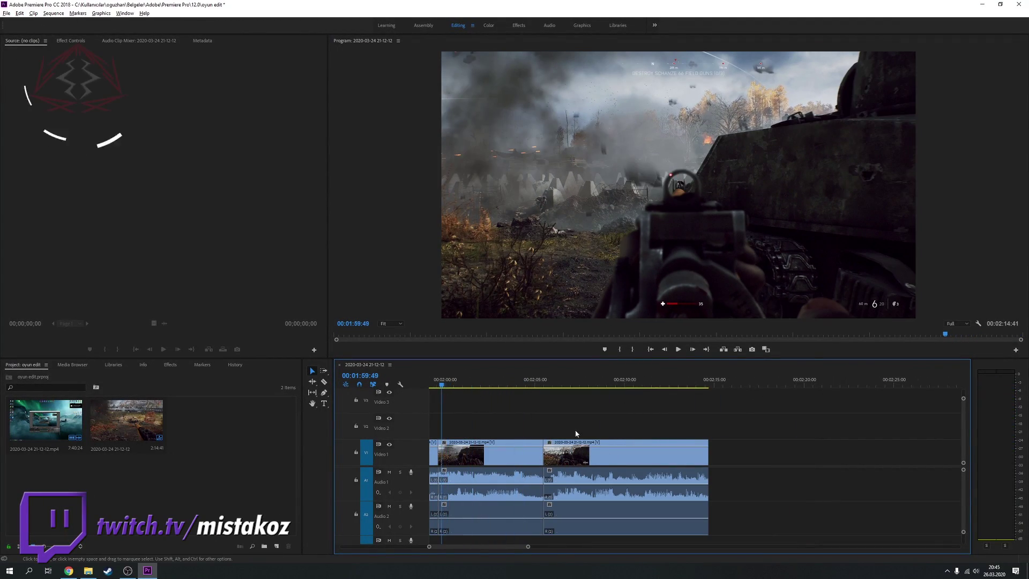
pyautogui.press('-')
# Zoom in and razor-cut the clip at 01:54:46 and 01:56:46
pyautogui.moveTo(446, 396)
pyautogui.mouseDown()
pyautogui.moveTo(492, 389)
pyautogui.moveTo(464, 398)
pyautogui.moveTo(531, 467)
pyautogui.mouseUp()
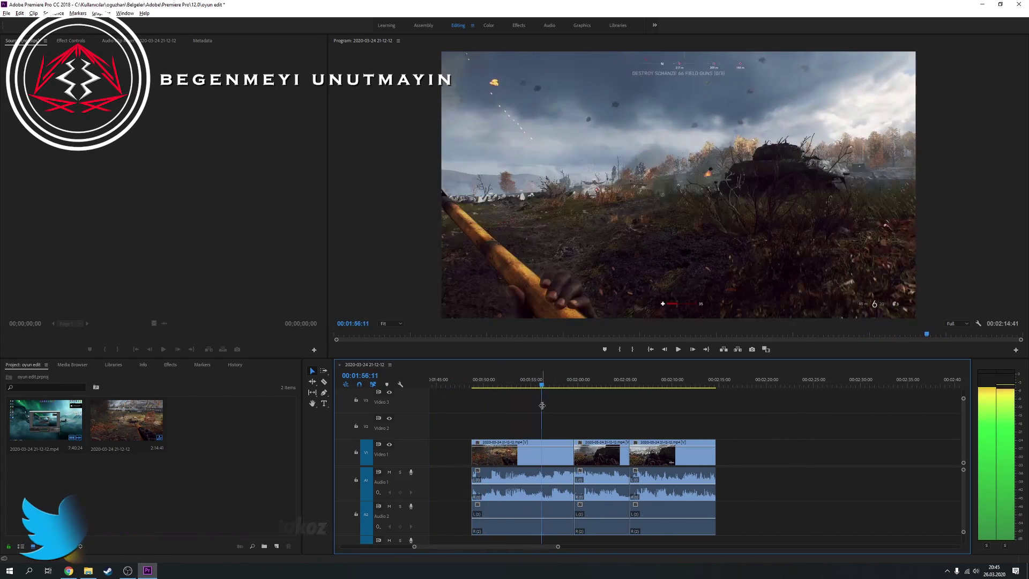
pyautogui.press('=')
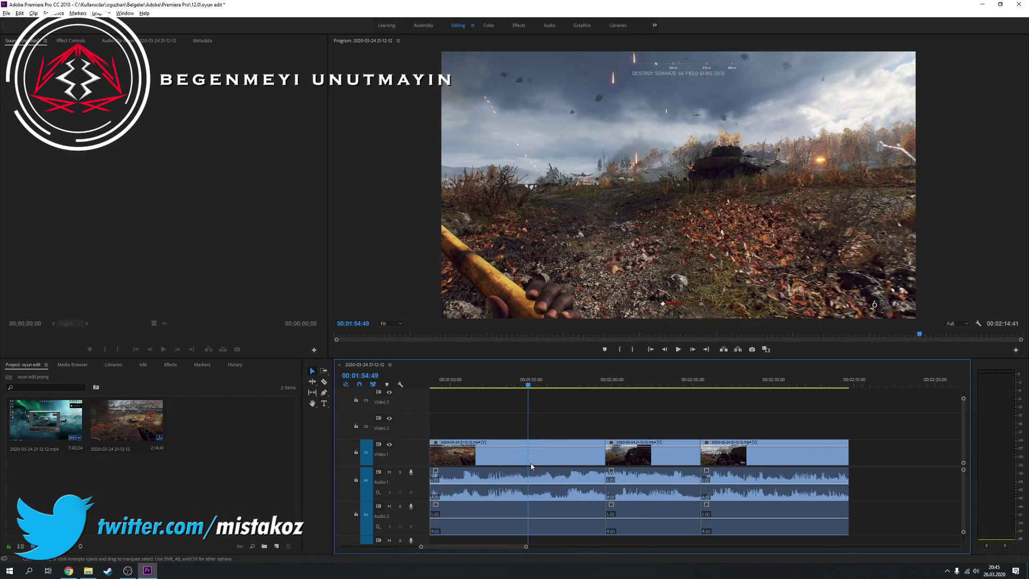
pyautogui.press('c')
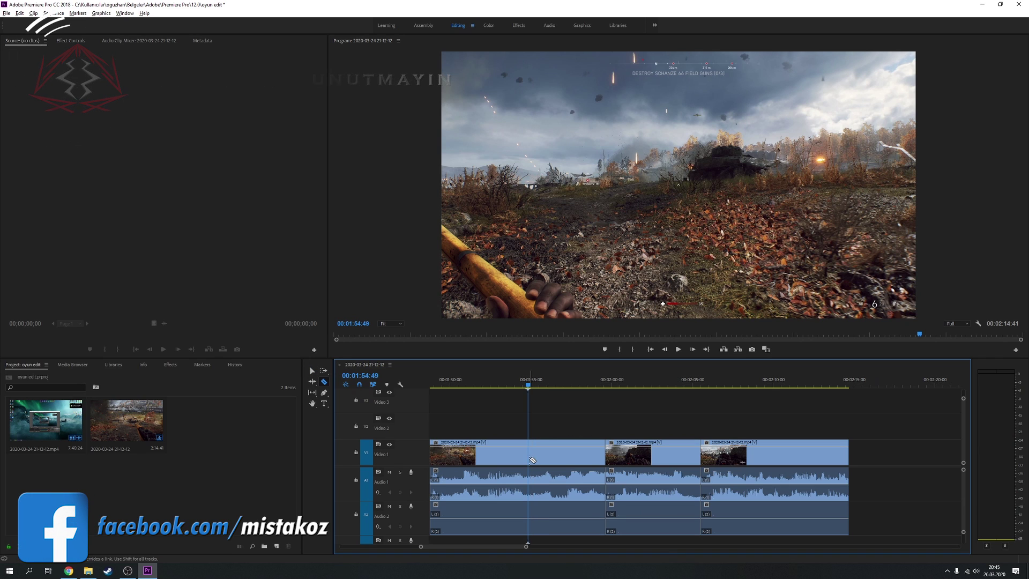
pyautogui.press('=')
pyautogui.press('=')
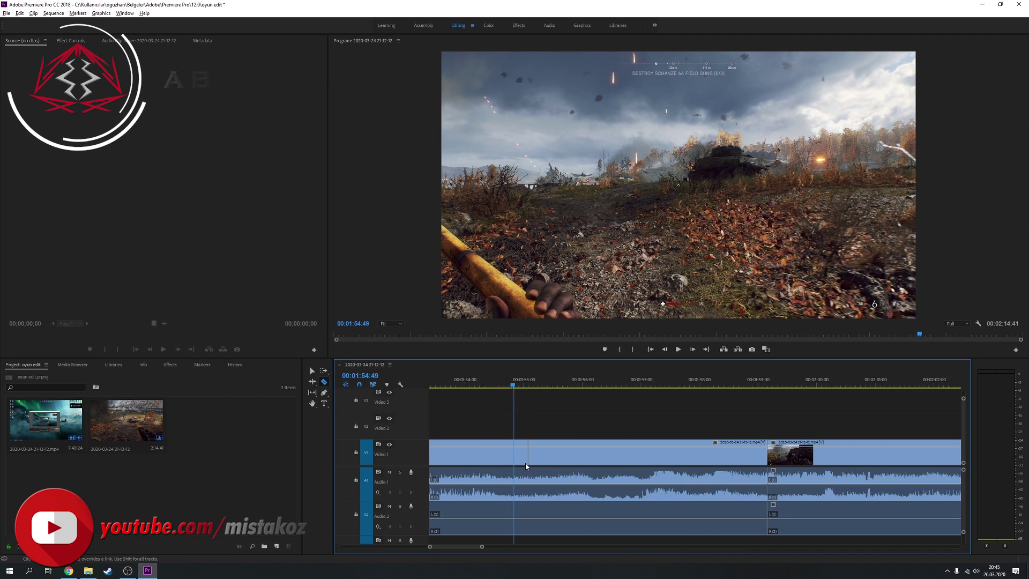
pyautogui.press('=')
pyautogui.click(502, 386)
pyautogui.click(508, 476)
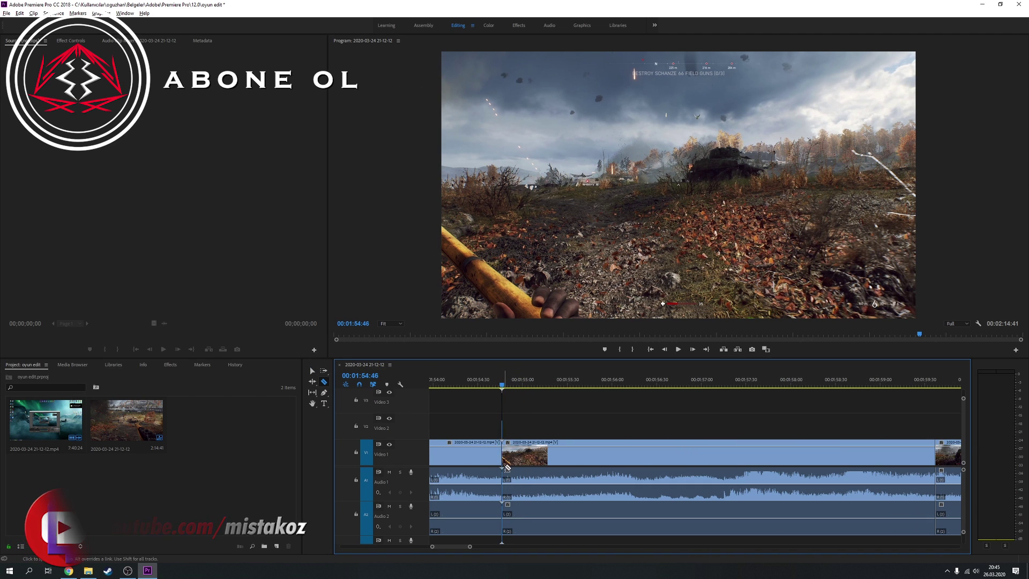
pyautogui.moveTo(503, 385)
pyautogui.mouseDown()
pyautogui.moveTo(713, 398)
pyautogui.moveTo(680, 397)
pyautogui.mouseUp()
pyautogui.click(680, 452)
# Delete the pieces before 01:54:46 and after 01:56:46, then zoom out
pyautogui.press('v')
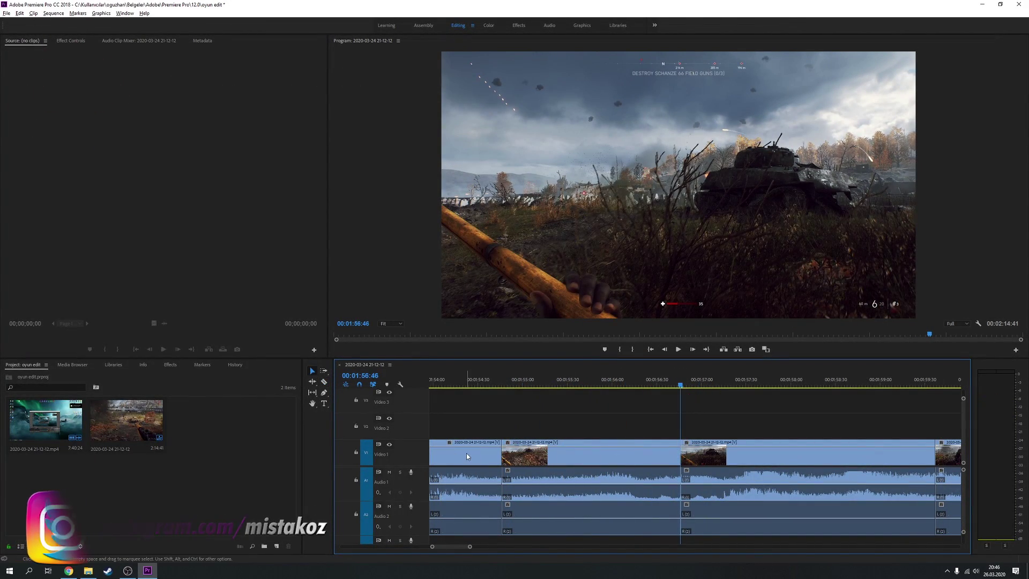
pyautogui.click(466, 453)
pyautogui.press('Delete')
pyautogui.click(752, 469)
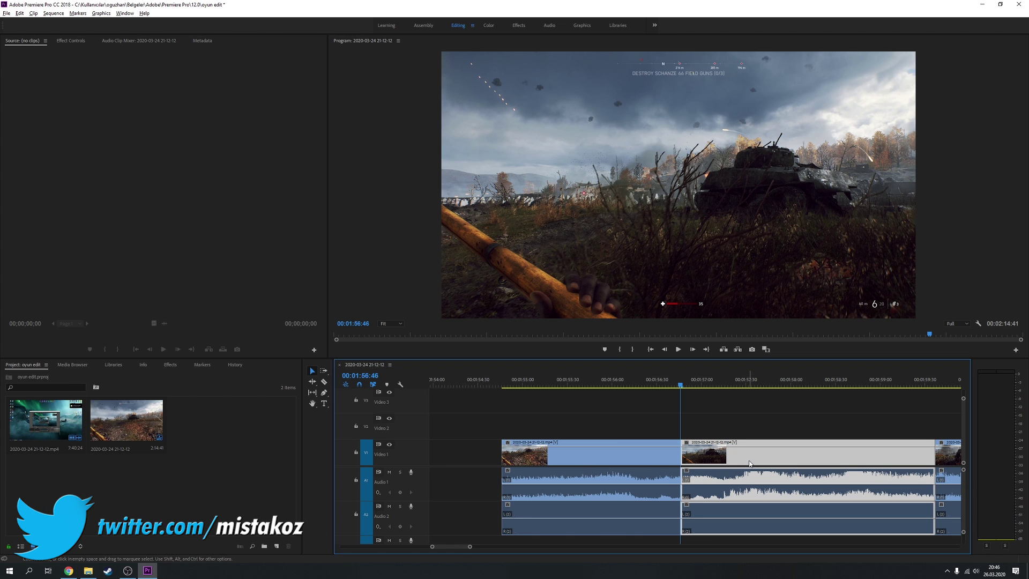
pyautogui.press('Delete')
pyautogui.press('-')
pyautogui.press('-')
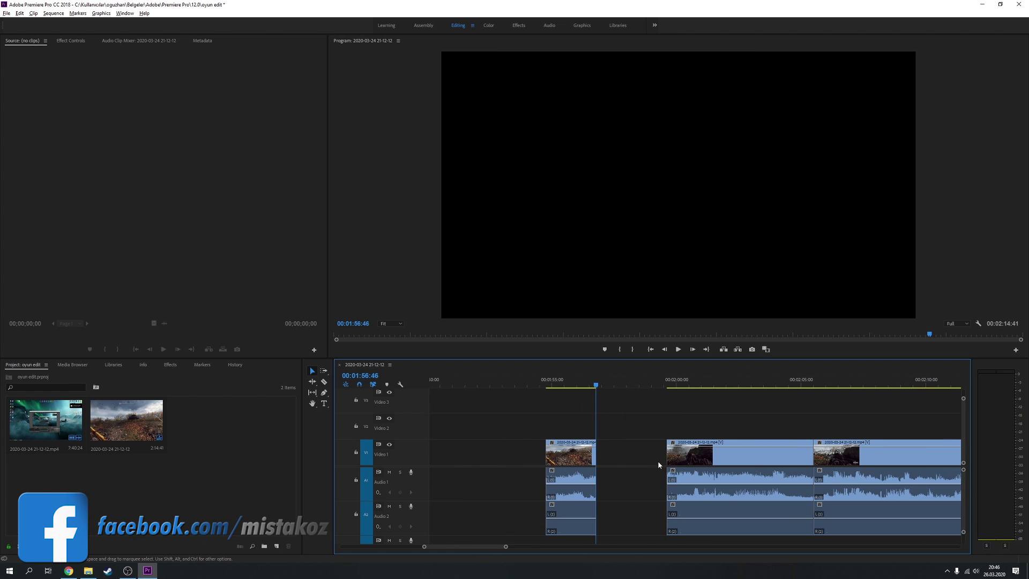
# Scrub and zoom the timeline to locate the cut point near 02:06
pyautogui.moveTo(712, 382); pyautogui.dragTo(835, 388)
pyautogui.press('=')
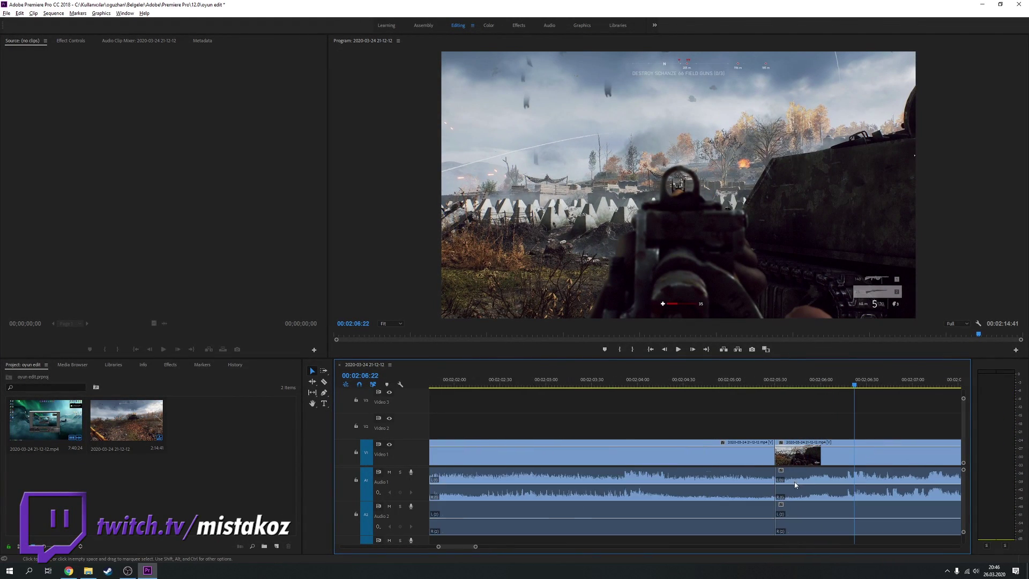
pyautogui.press('=')
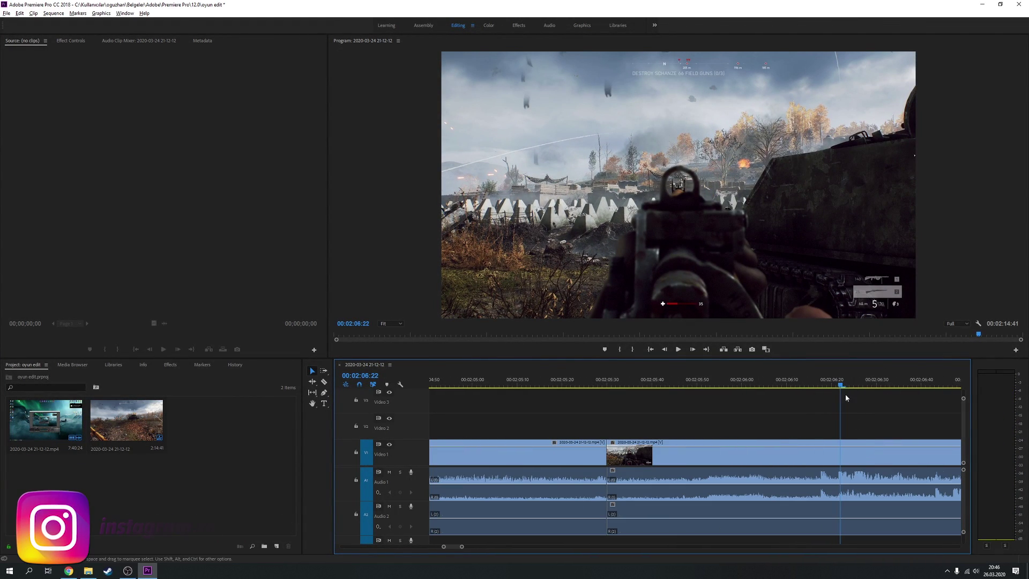
pyautogui.press('-')
pyautogui.moveTo(866, 388); pyautogui.dragTo(907, 386)
pyautogui.press('-')
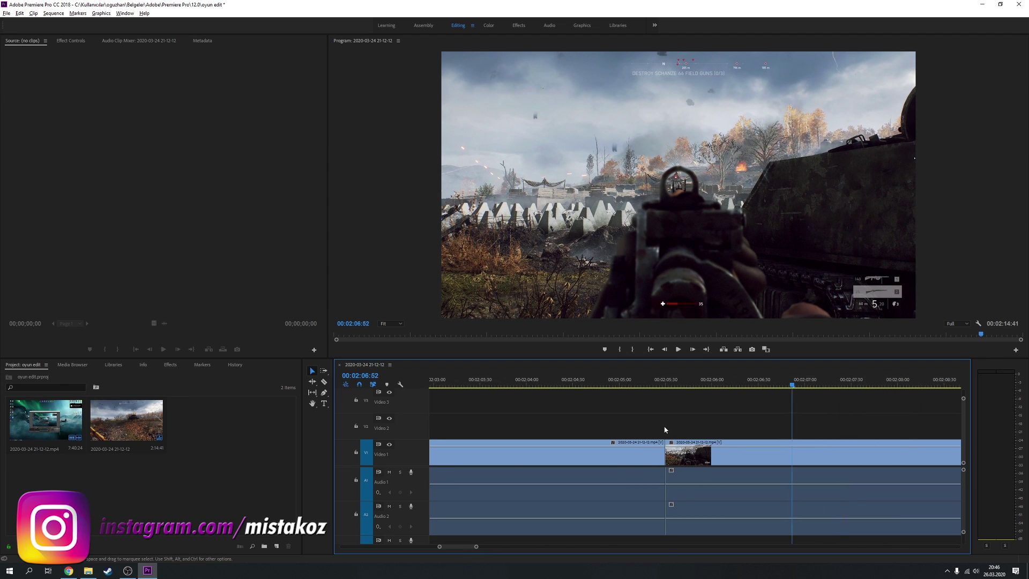
pyautogui.moveTo(788, 388); pyautogui.dragTo(828, 385)
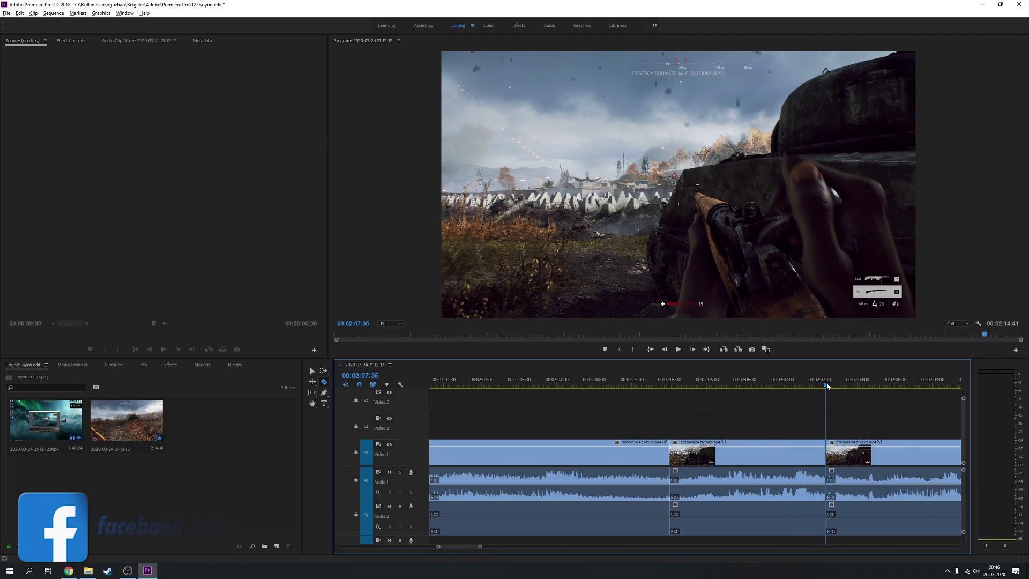
pyautogui.moveTo(825, 386); pyautogui.dragTo(758, 389)
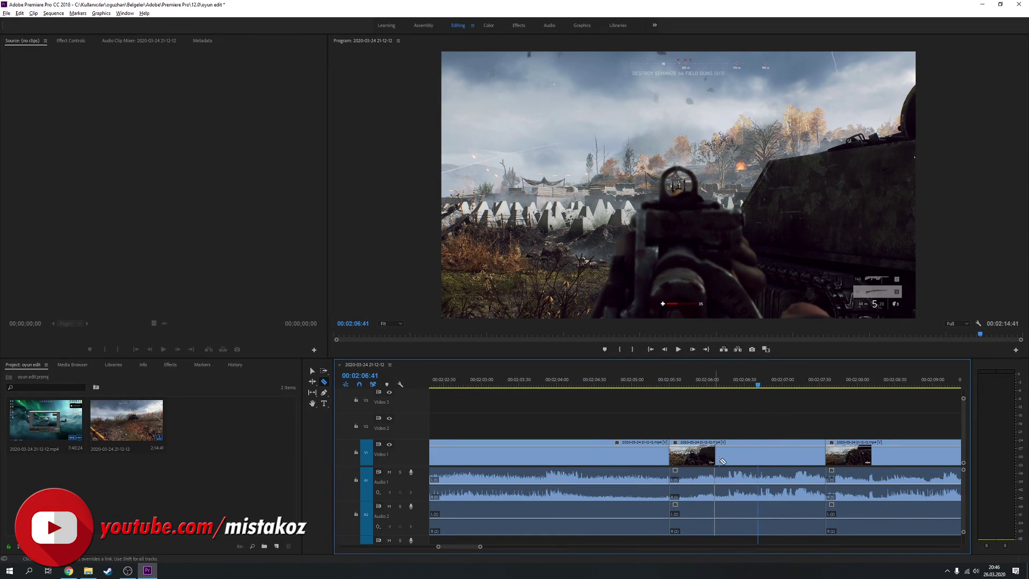
# Split the clip there, delete the unwanted section and the final clip, then zoom out
pyautogui.click(759, 459)
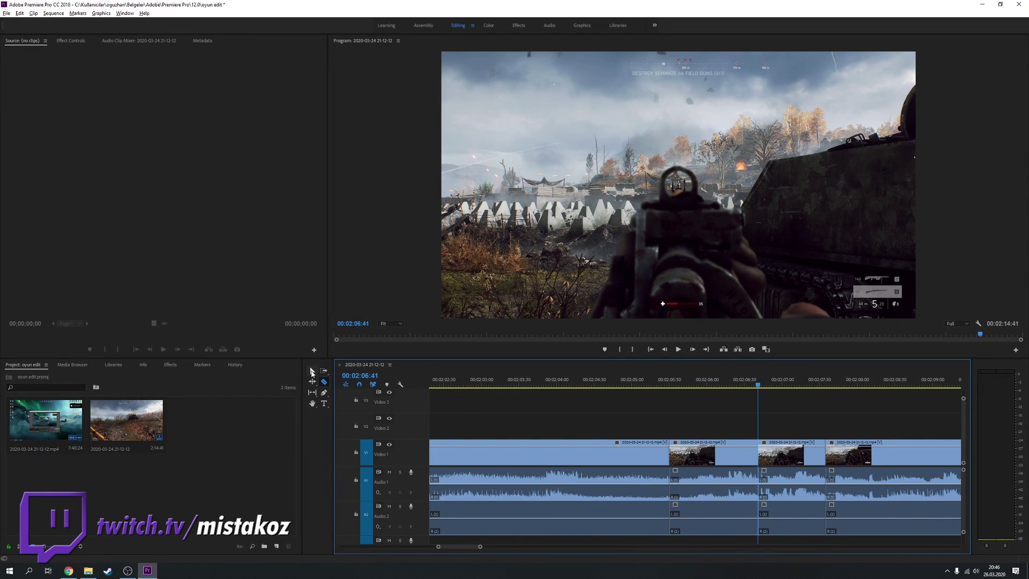
pyautogui.click(312, 371)
pyautogui.click(713, 454)
pyautogui.press('Delete')
pyautogui.click(905, 460)
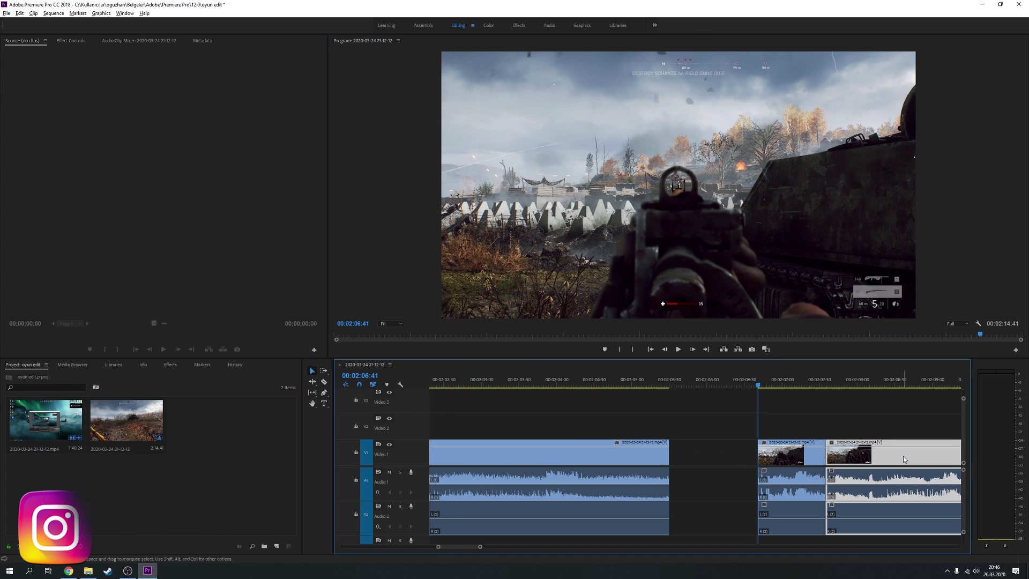
pyautogui.press('Delete')
pyautogui.press('-')
pyautogui.press('-')
pyautogui.press('-')
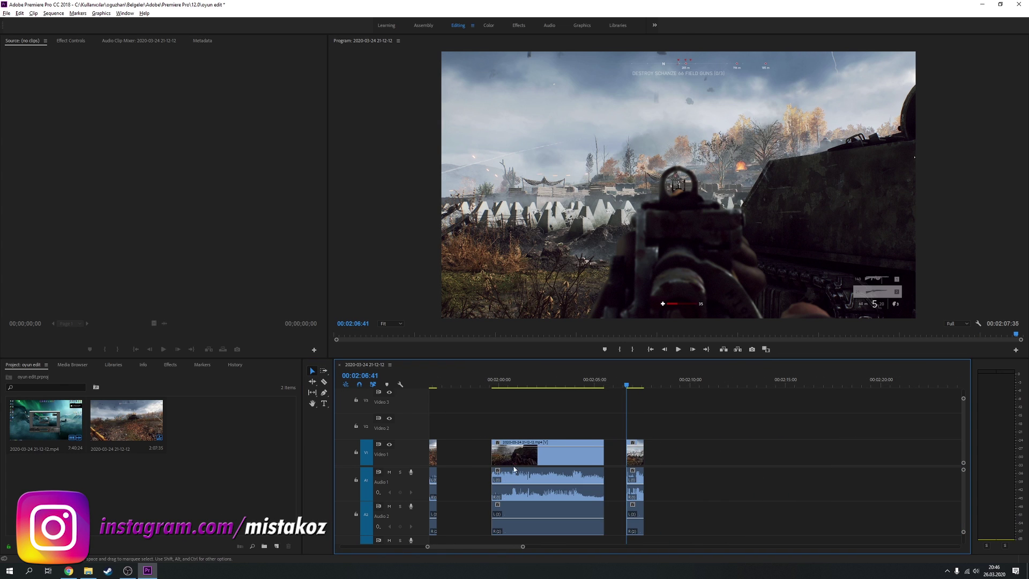
pyautogui.press('-')
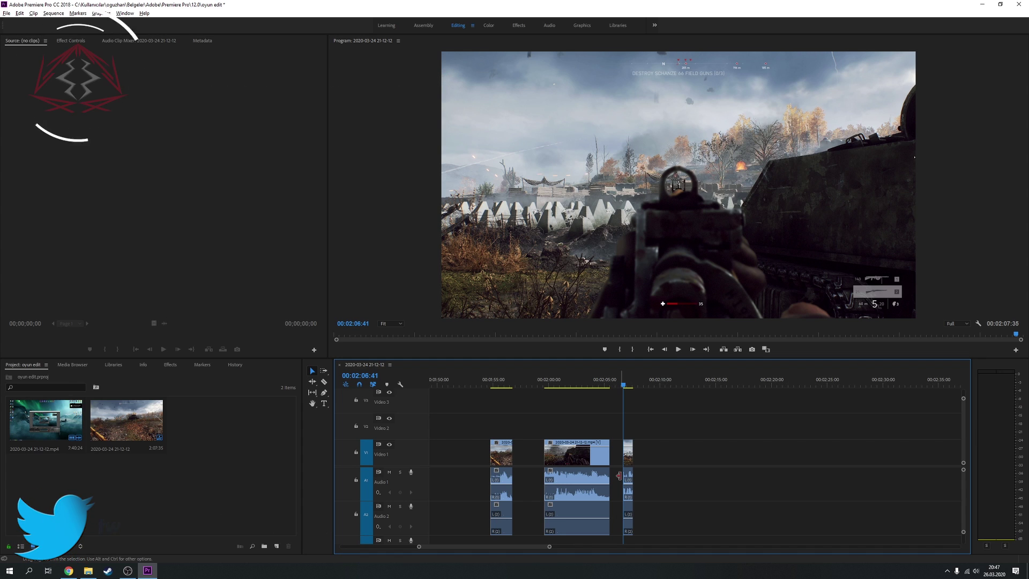
# Ripple Delete the two empty gaps between the gameplay clips on Video 1
pyautogui.press('=')
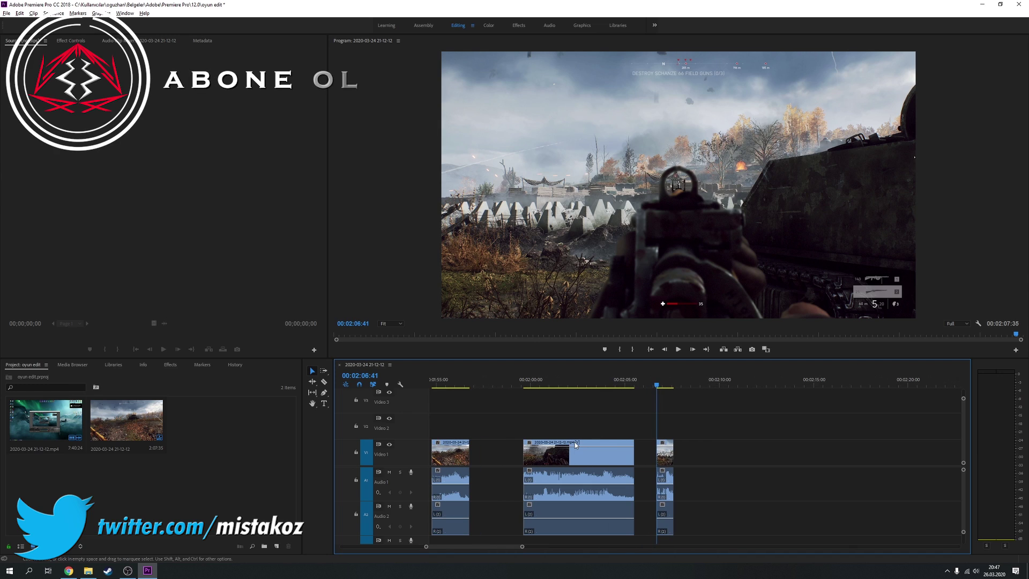
pyautogui.click(621, 387)
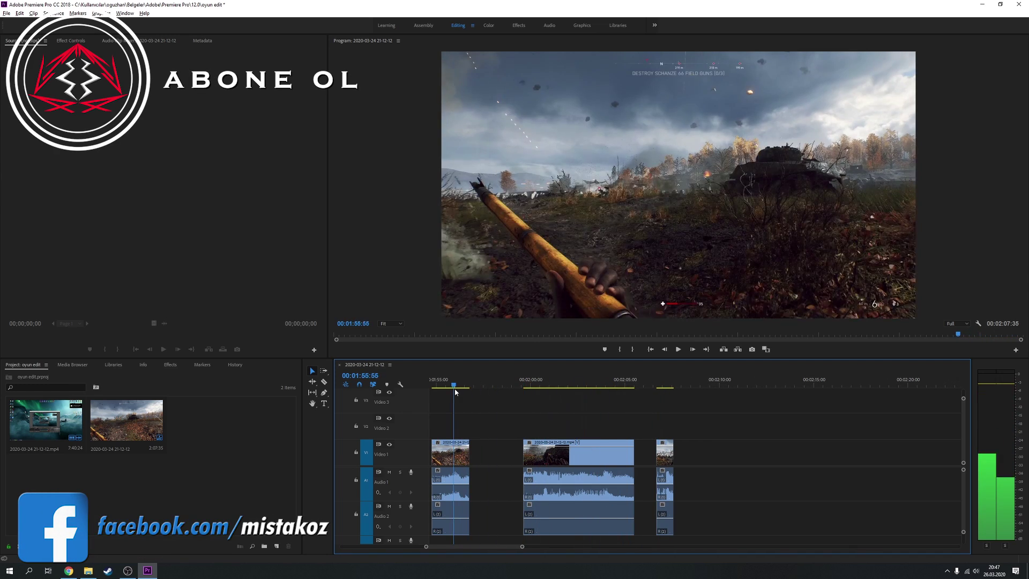
pyautogui.moveTo(621, 386); pyautogui.dragTo(674, 395)
pyautogui.scroll(2, 719, 468)
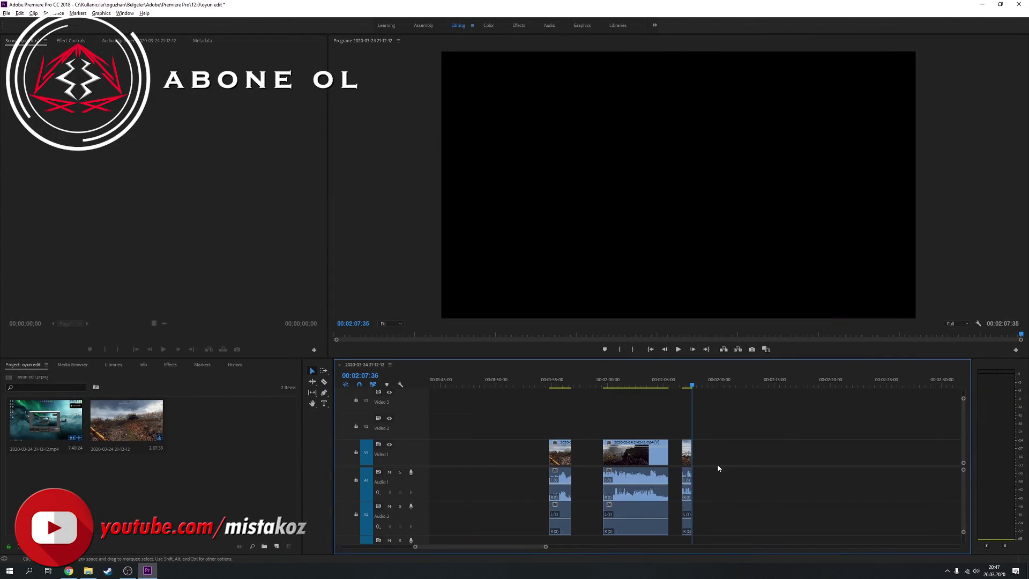
pyautogui.scroll(1, 593, 459)
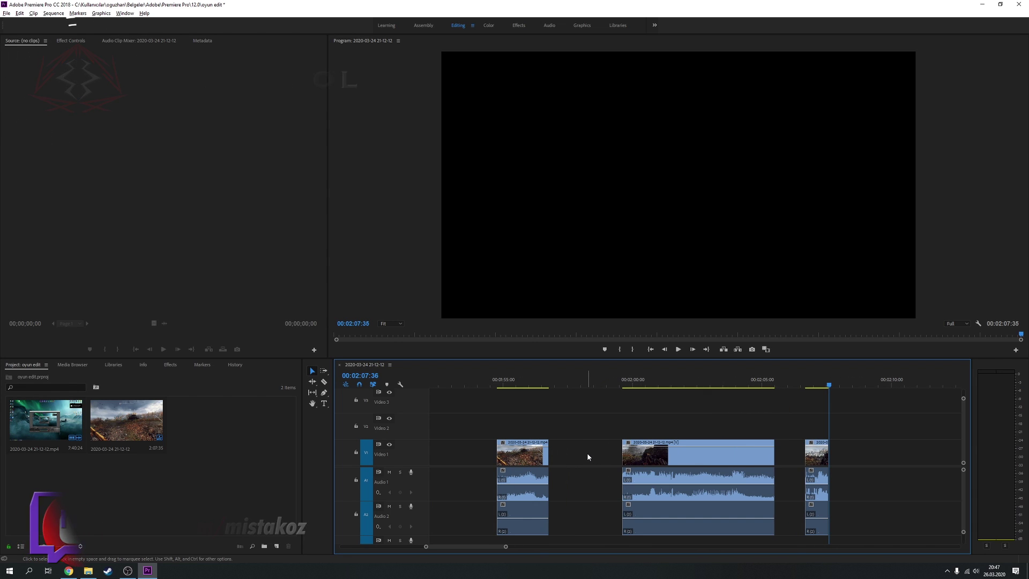
pyautogui.rightClick(586, 457)
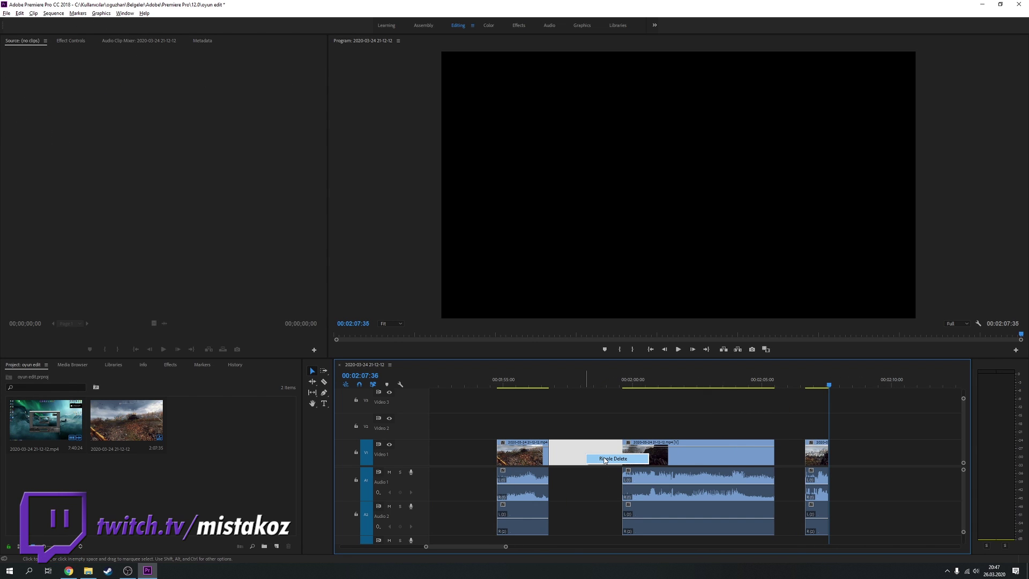
pyautogui.click(605, 459)
pyautogui.click(712, 455)
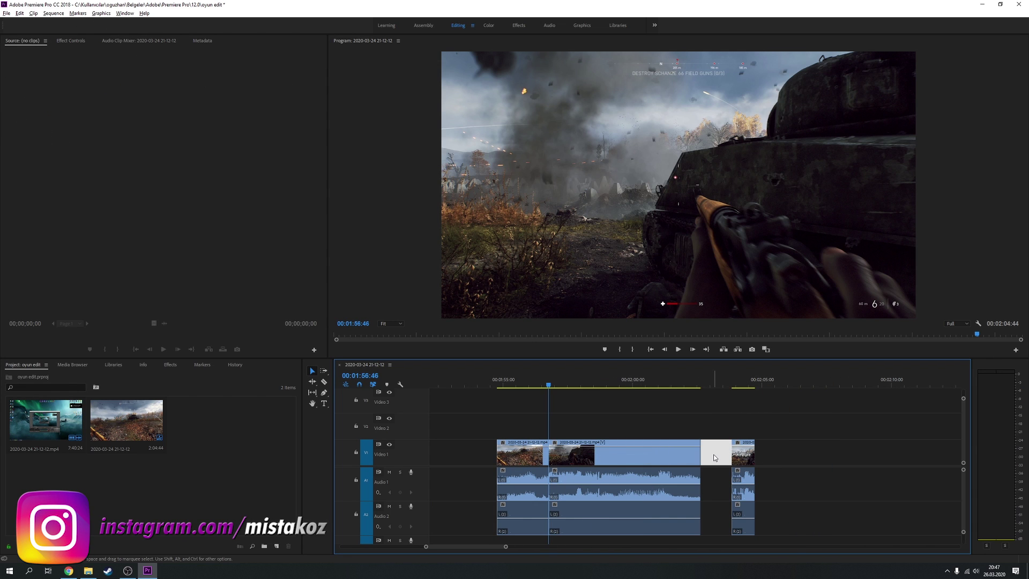
pyautogui.rightClick(716, 456)
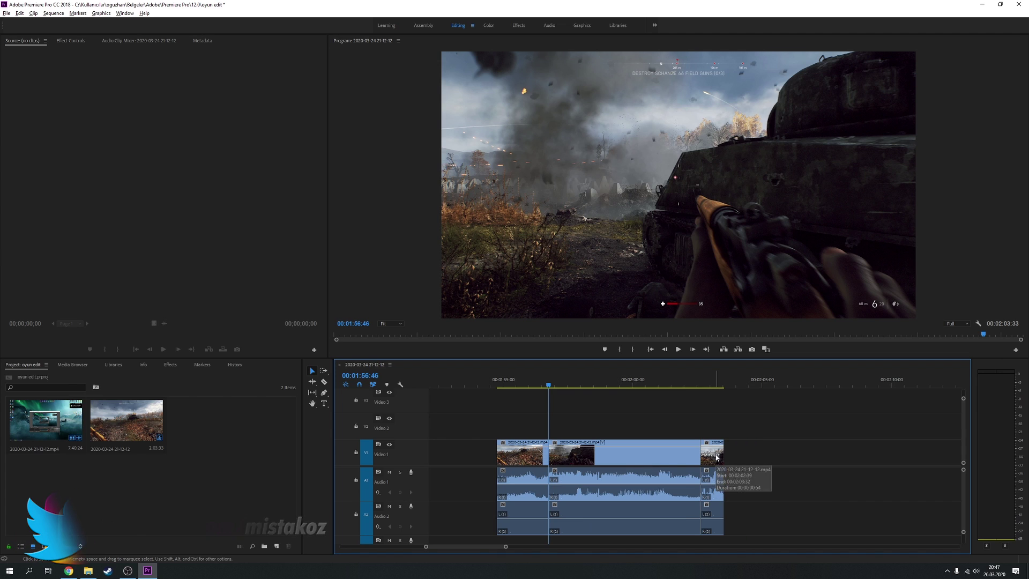
pyautogui.click(732, 463)
# Ripple Delete the gap at the sequence start so clips begin at 00:00:00
pyautogui.scroll(-5, 692, 473)
pyautogui.scroll(-3, 589, 459)
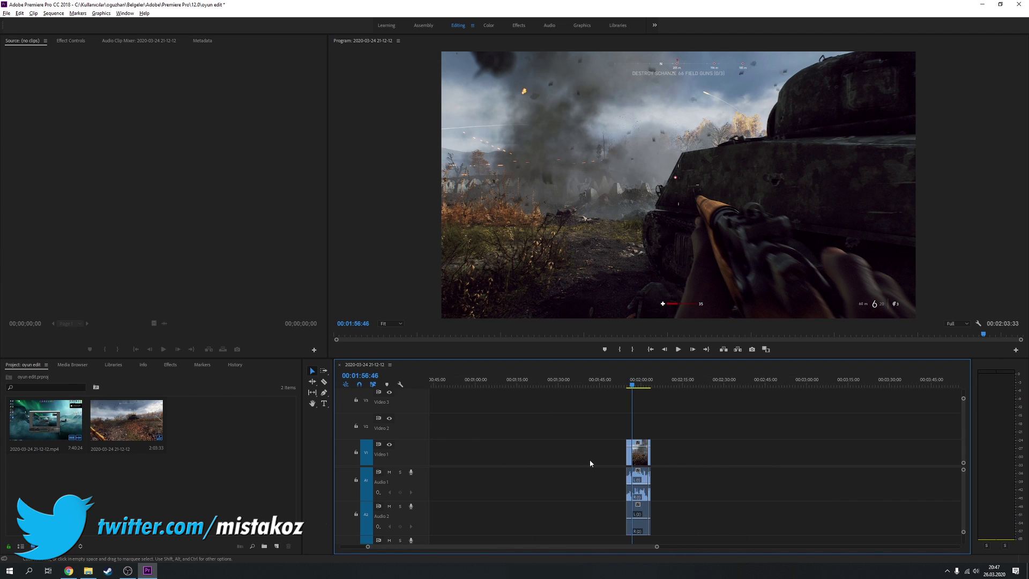
pyautogui.moveTo(611, 386); pyautogui.dragTo(427, 393)
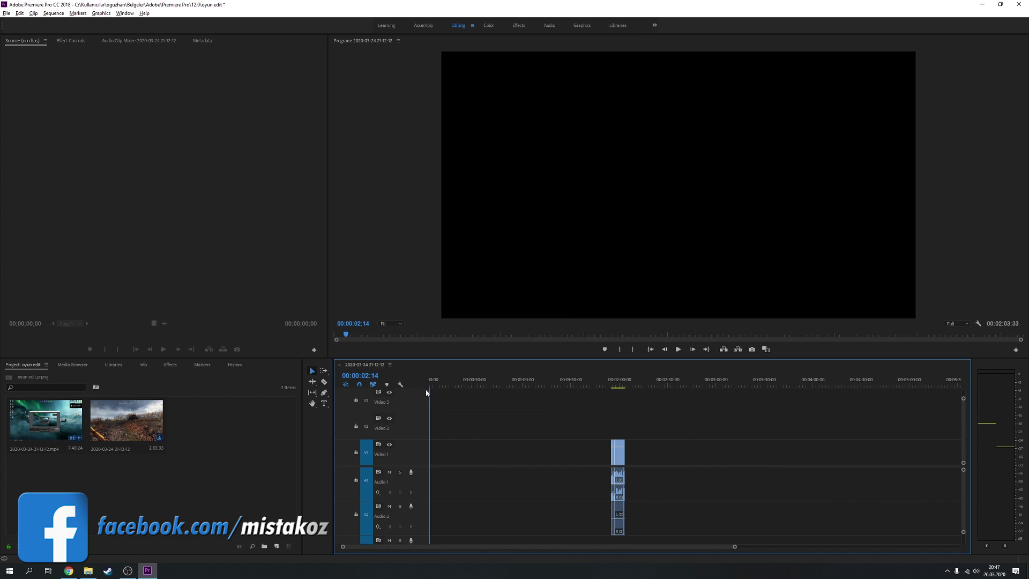
pyautogui.moveTo(594, 399); pyautogui.dragTo(413, 402)
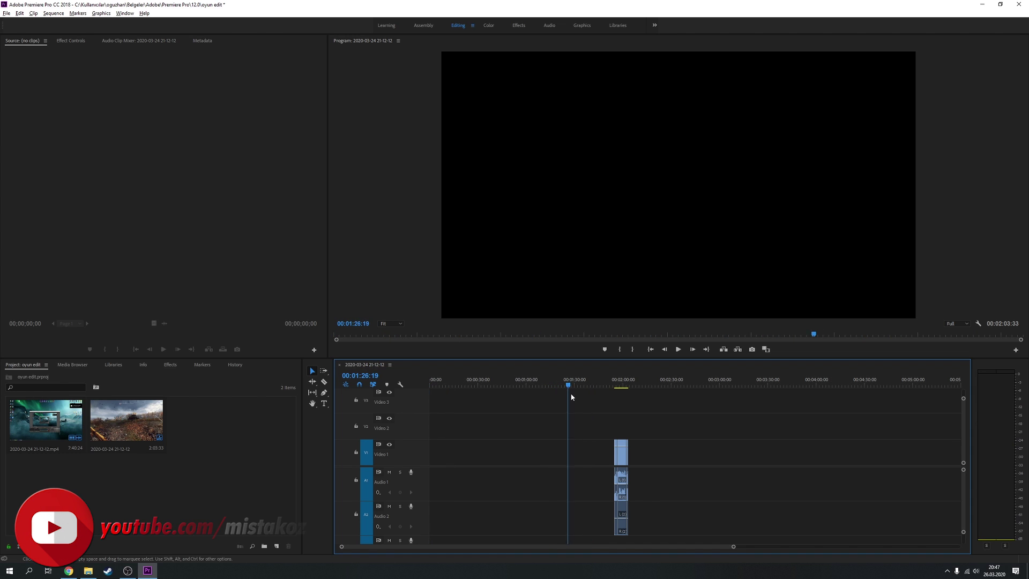
pyautogui.moveTo(571, 397)
pyautogui.mouseDown()
pyautogui.moveTo(617, 395)
pyautogui.moveTo(602, 403)
pyautogui.mouseUp()
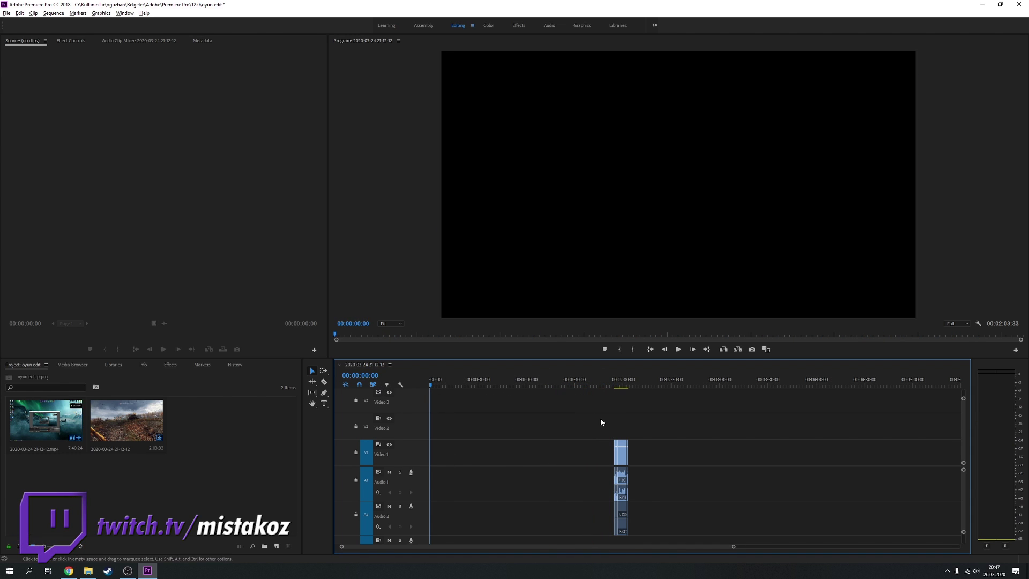
pyautogui.rightClick(504, 448)
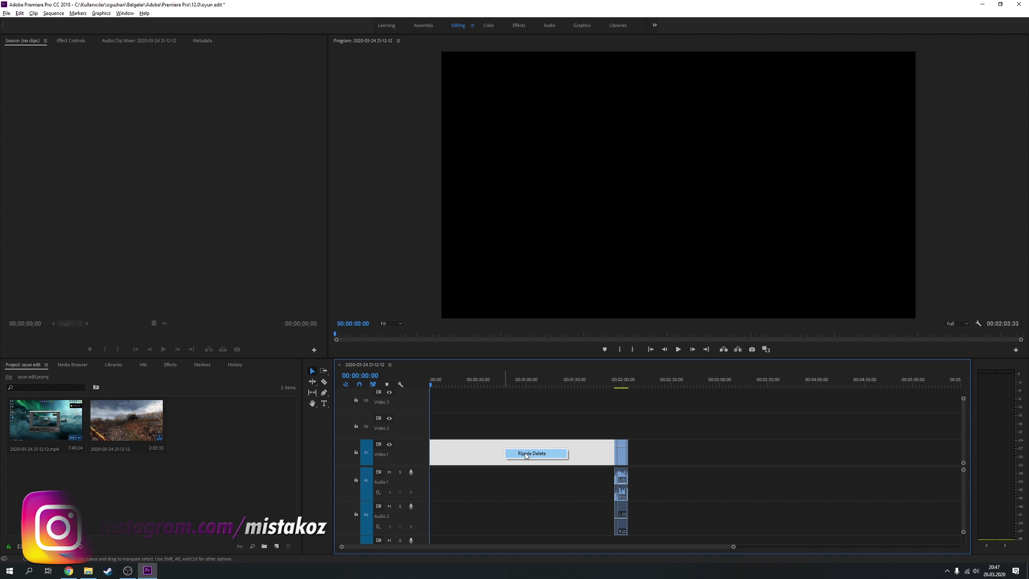
pyautogui.click(525, 453)
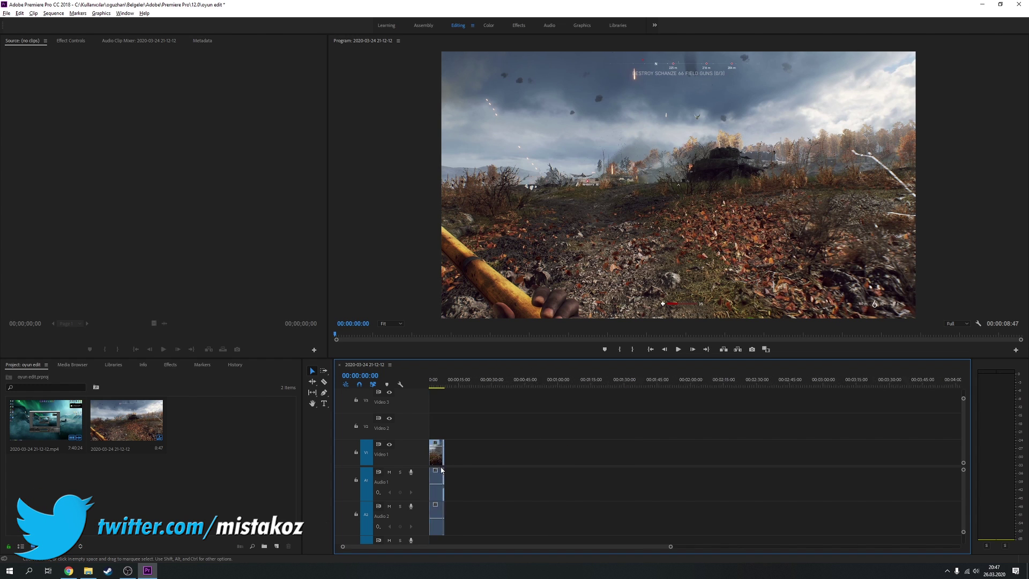
pyautogui.press('=')
pyautogui.press('=')
pyautogui.press('=')
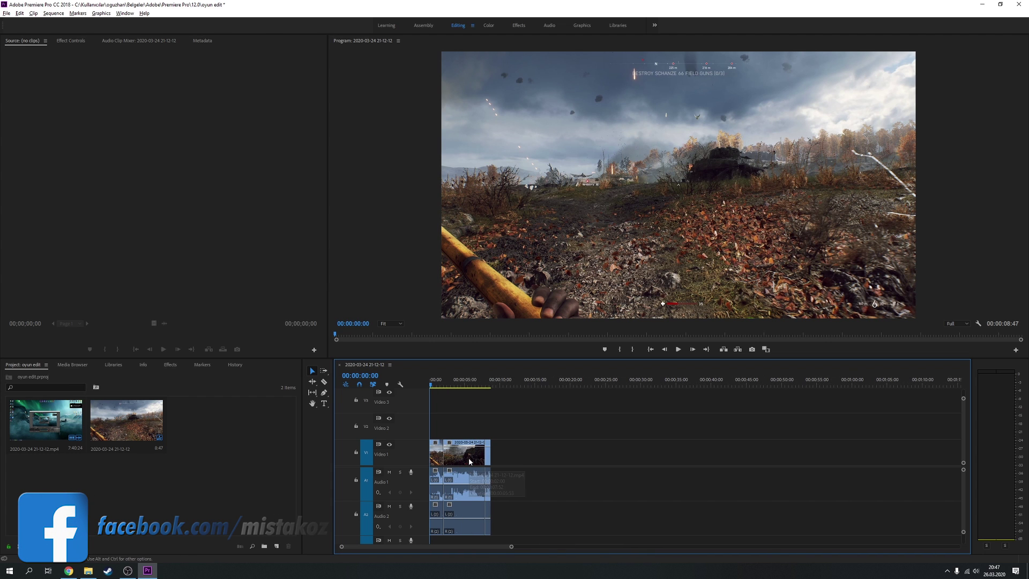
# Drag 180607_A_101 from the Free Videos folder into Premiere's Project panel
pyautogui.click(982, 4)
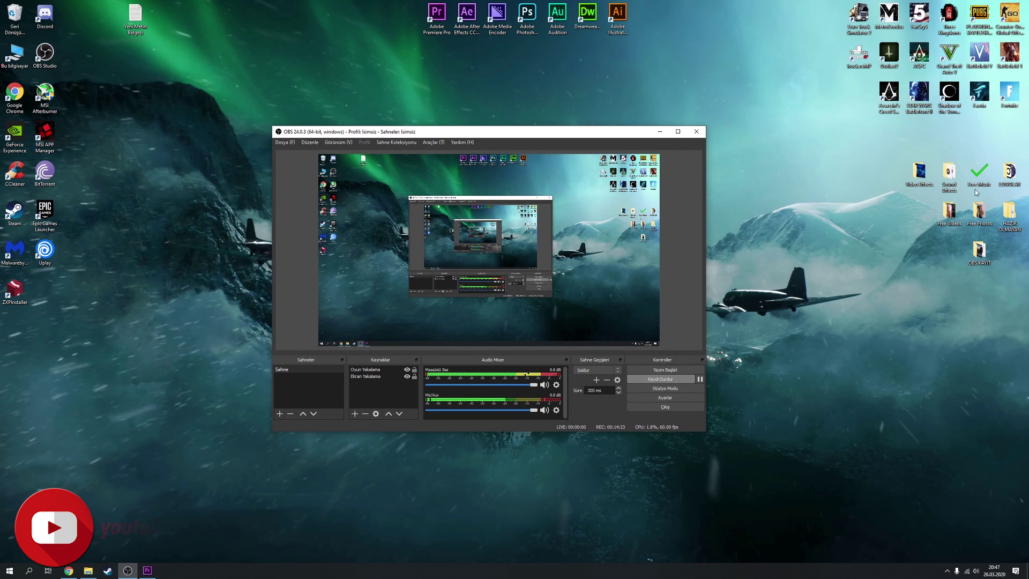
pyautogui.doubleClick(953, 215)
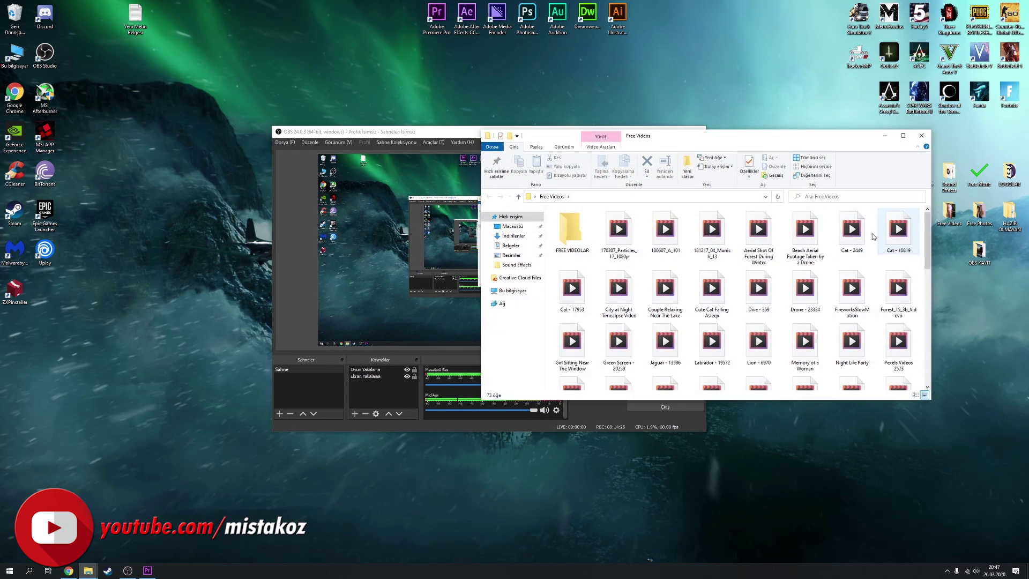
pyautogui.click(664, 247)
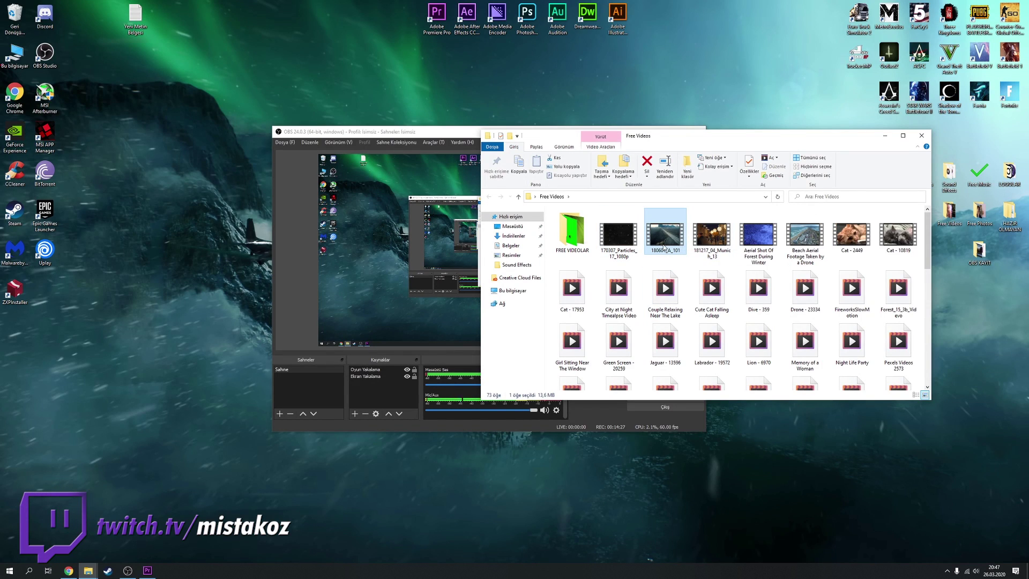
pyautogui.moveTo(662, 243)
pyautogui.mouseDown()
pyautogui.moveTo(152, 575)
pyautogui.moveTo(218, 475)
pyautogui.mouseUp()
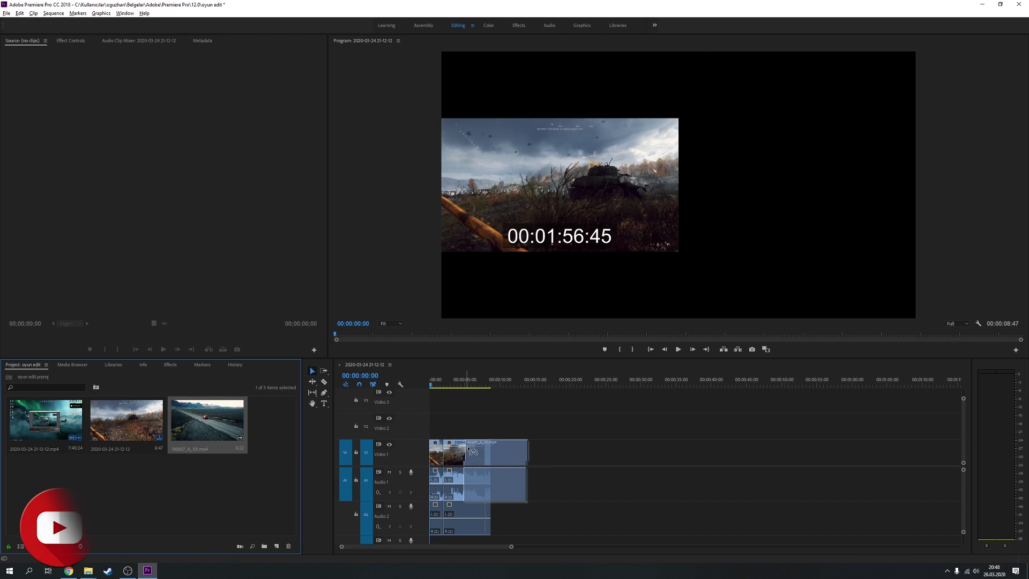
# Move the road clip past the gameplay clips, zoom out, and shift the gameplay clip further right
pyautogui.moveTo(243, 435)
pyautogui.mouseDown()
pyautogui.moveTo(554, 461)
pyautogui.moveTo(535, 460)
pyautogui.mouseUp()
pyautogui.click(558, 389)
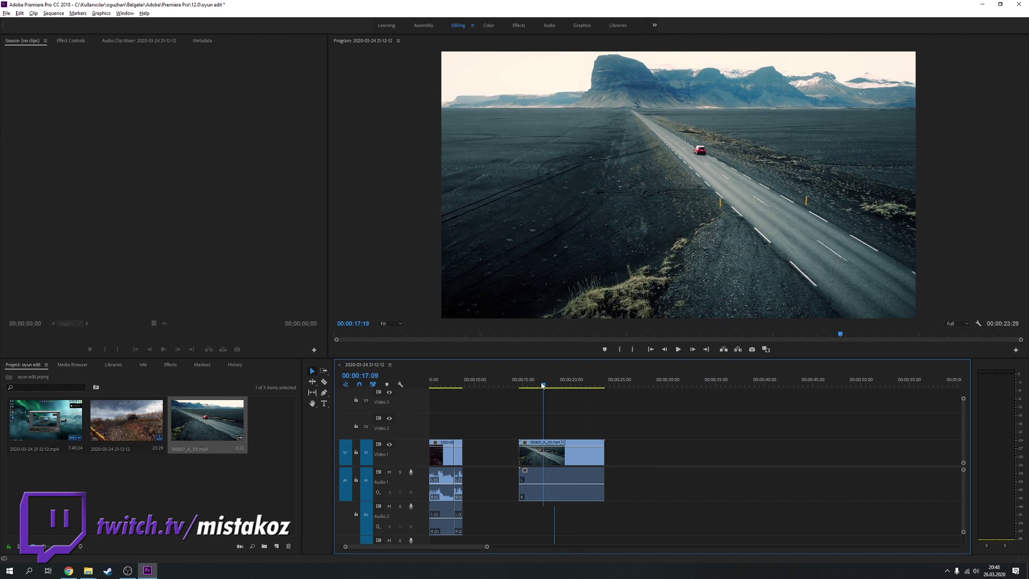
pyautogui.press('-')
pyautogui.press('-')
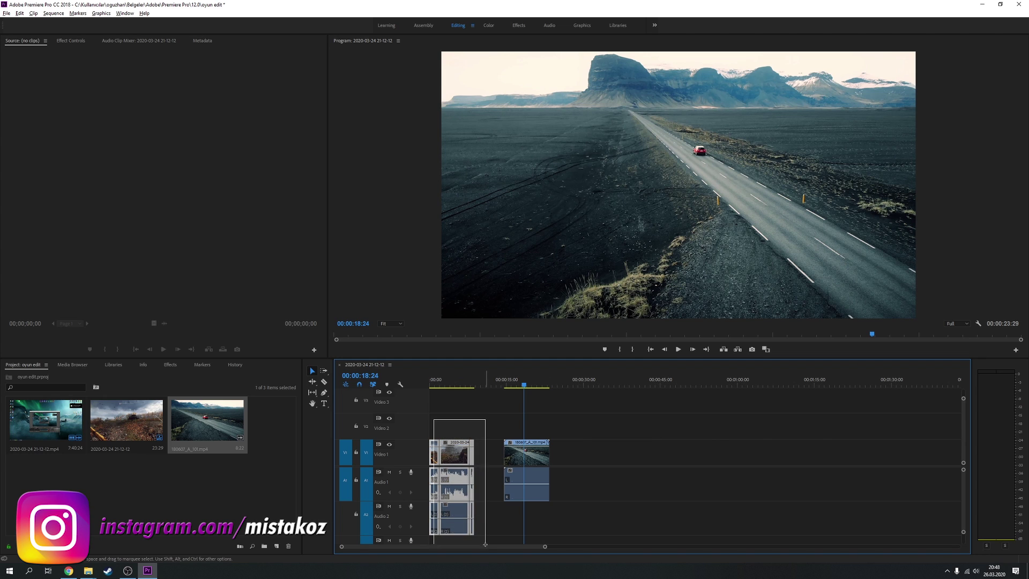
pyautogui.moveTo(485, 543); pyautogui.dragTo(485, 544)
pyautogui.moveTo(453, 461); pyautogui.dragTo(722, 464)
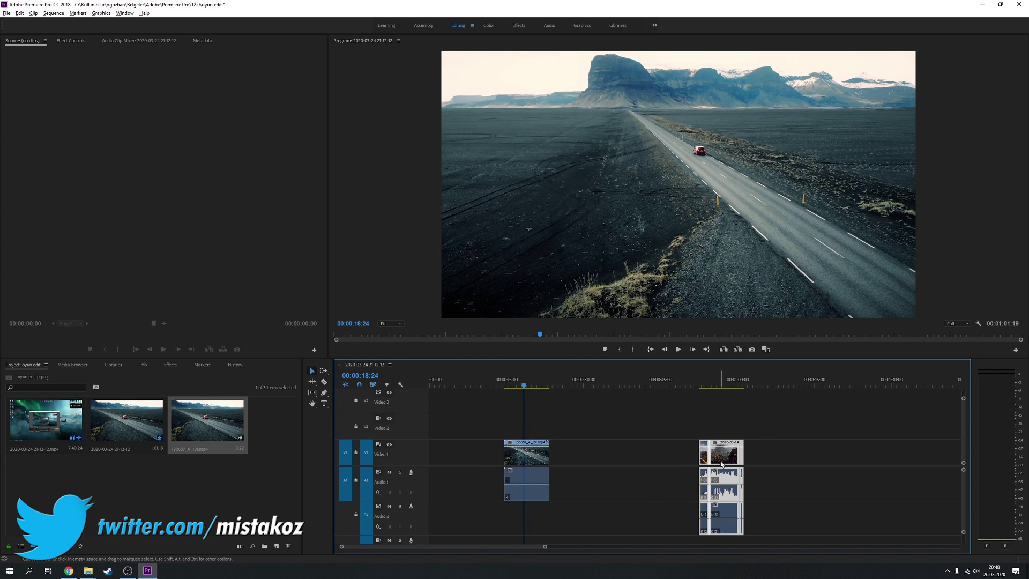
# Drop the road clip at 00:00 and ripple delete the gap before the gameplay clip
pyautogui.moveTo(519, 456); pyautogui.dragTo(445, 456)
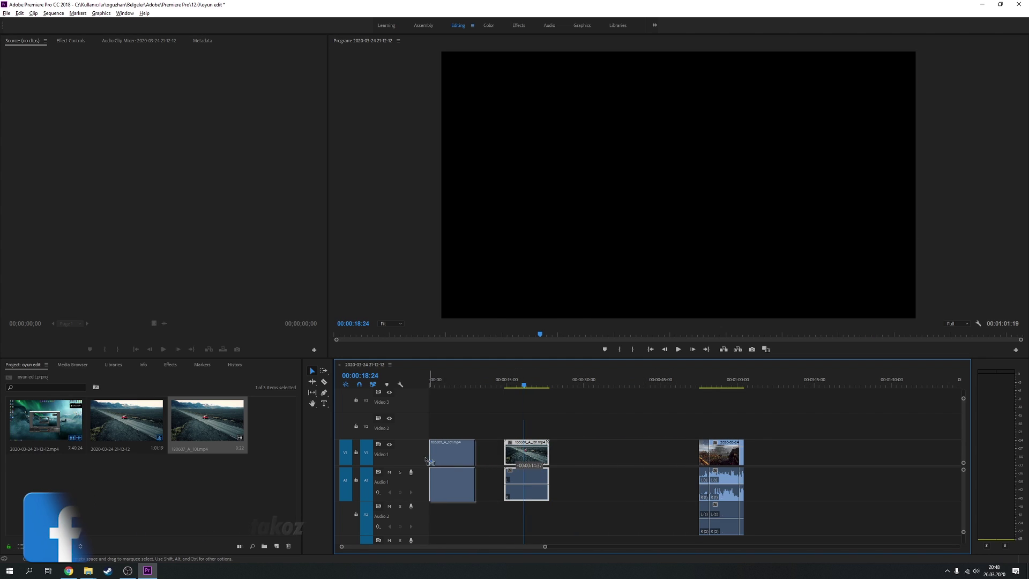
pyautogui.moveTo(631, 415); pyautogui.dragTo(757, 483)
pyautogui.rightClick(594, 457)
pyautogui.click(620, 462)
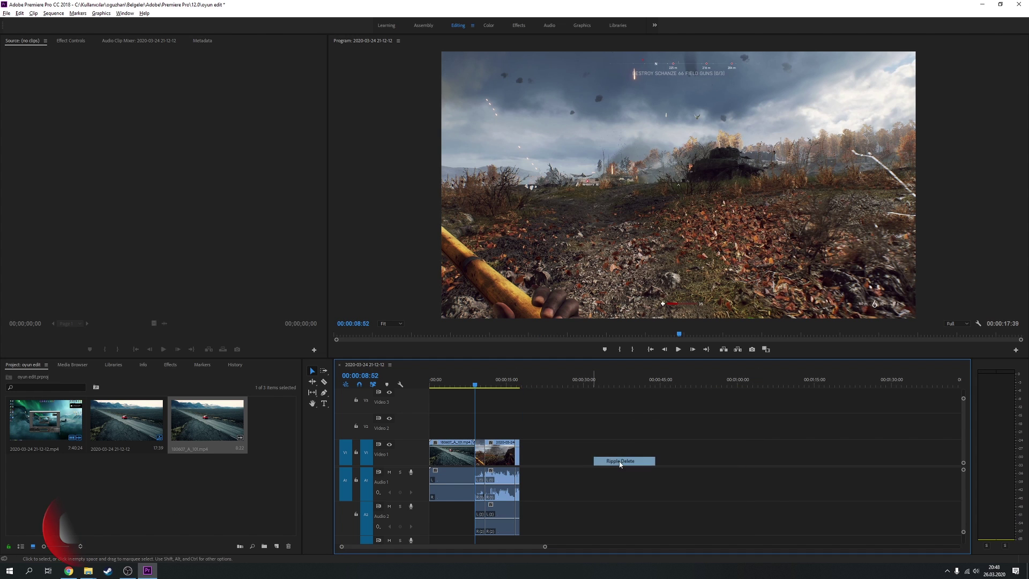
pyautogui.press('=')
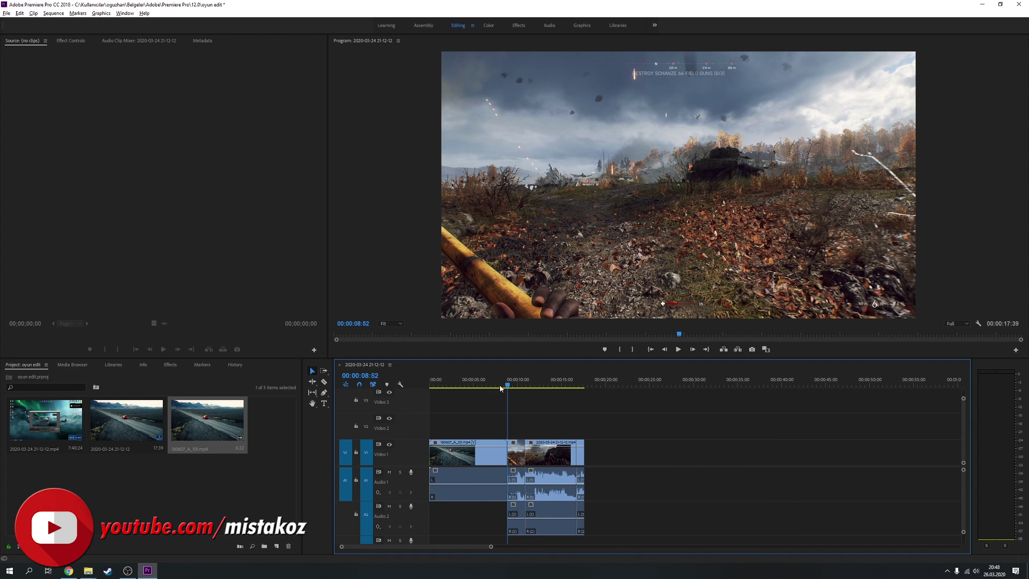
pyautogui.moveTo(456, 383)
pyautogui.mouseDown()
pyautogui.moveTo(535, 385)
pyautogui.moveTo(487, 404)
pyautogui.mouseUp()
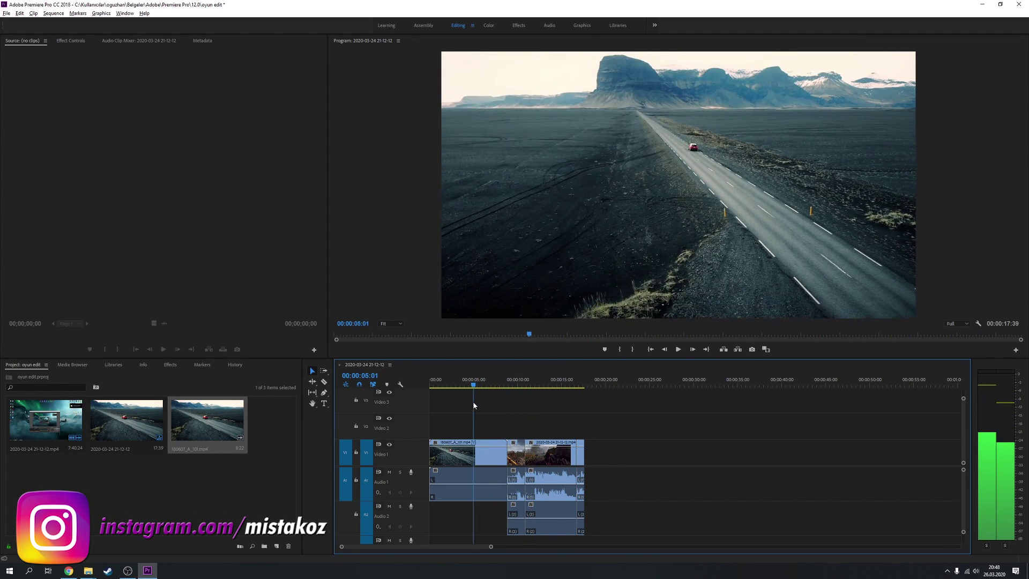
# Play back the reordered sequence, return to the road clip, and show the Effects list
pyautogui.press('space')
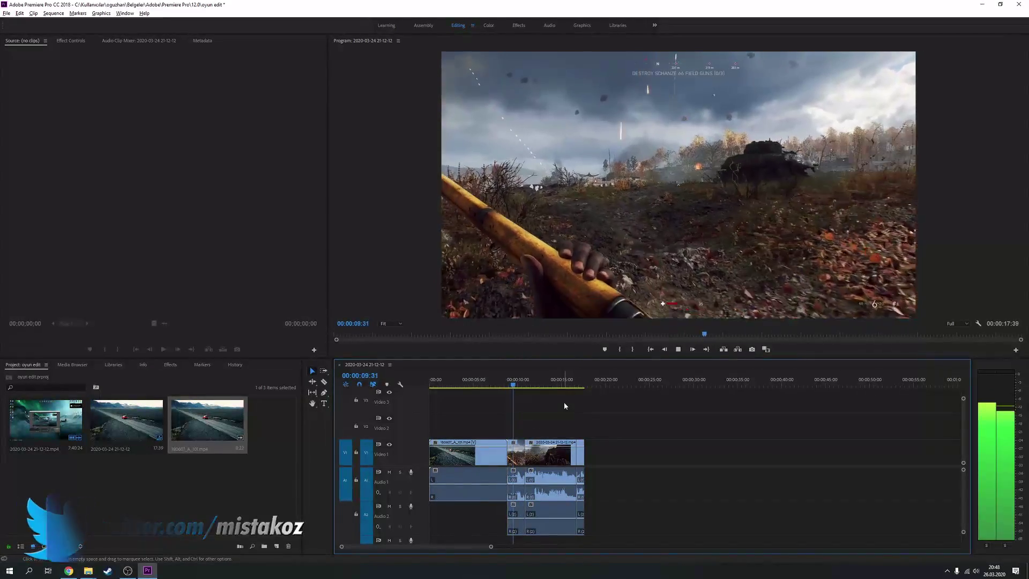
pyautogui.press('space')
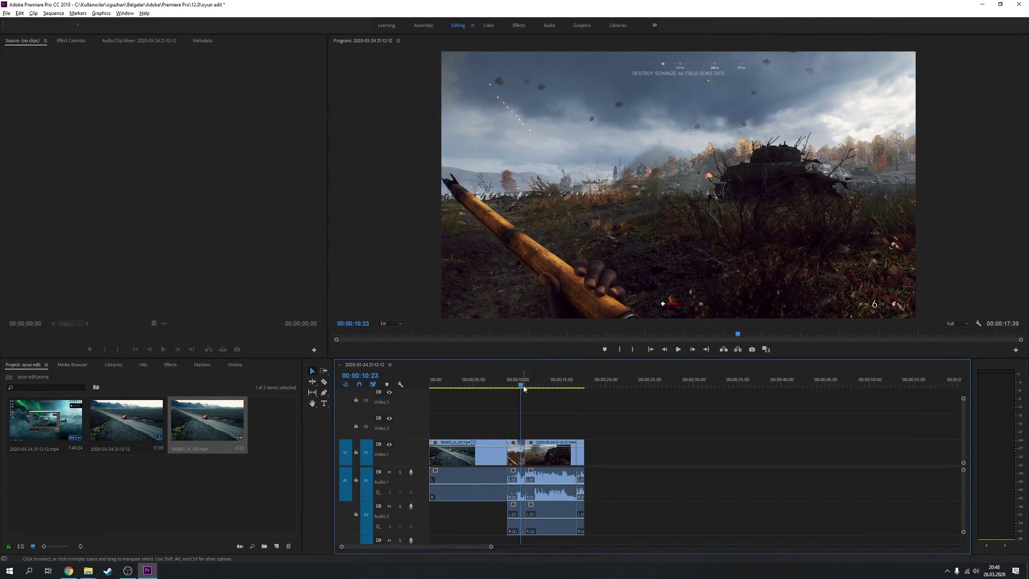
pyautogui.moveTo(520, 383); pyautogui.dragTo(511, 385)
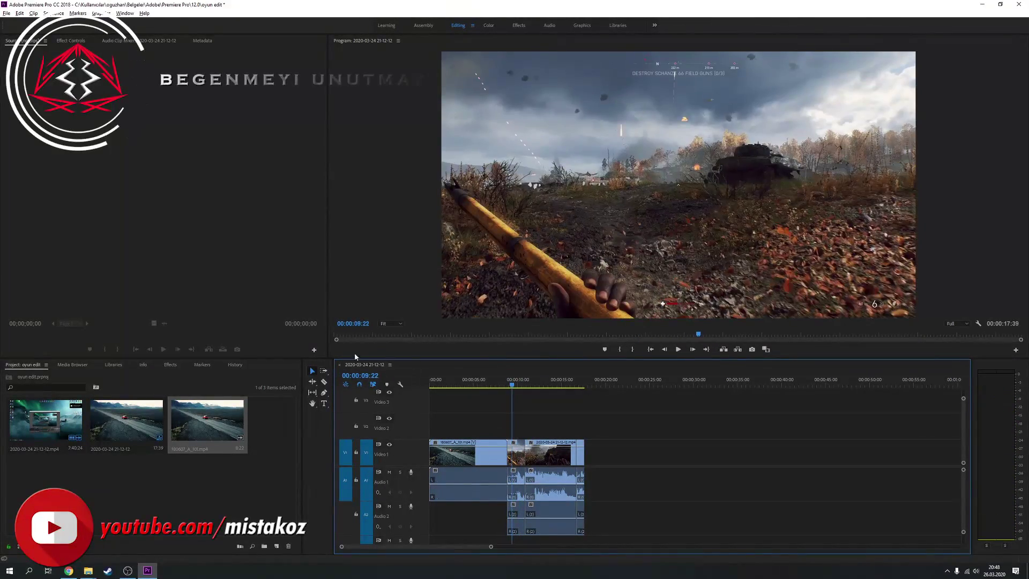
pyautogui.click(170, 365)
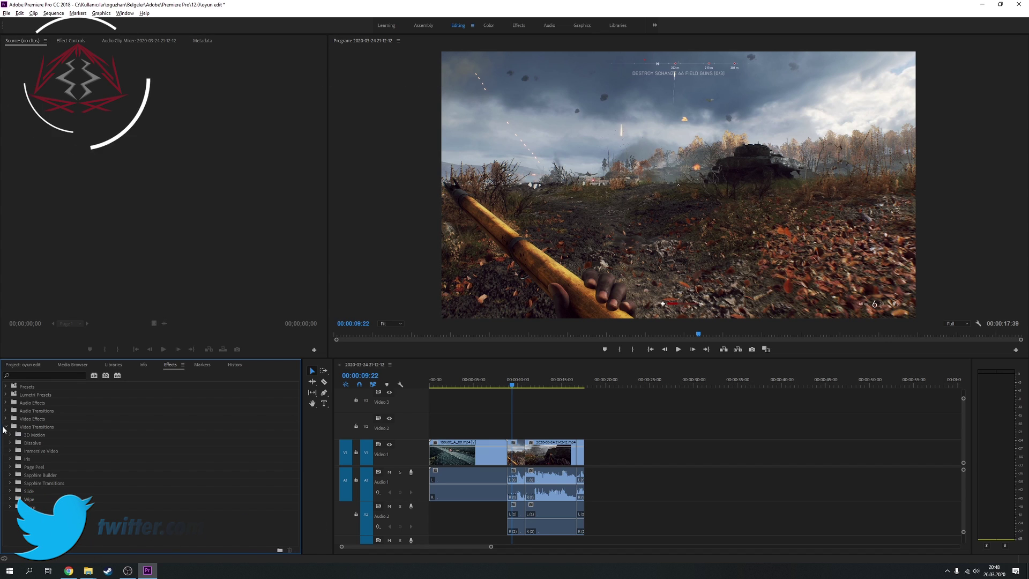
pyautogui.click(6, 426)
pyautogui.click(24, 365)
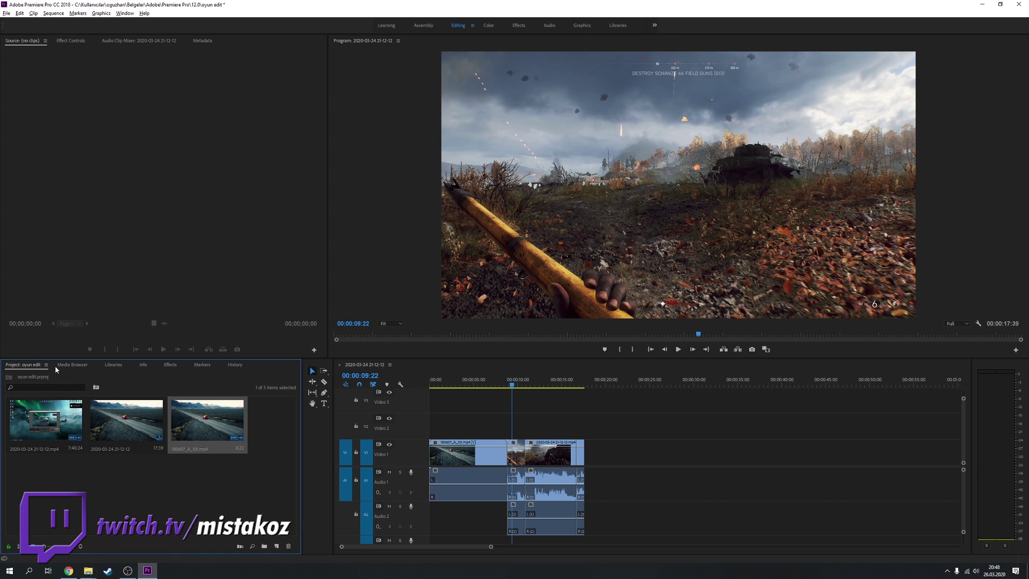
pyautogui.click(170, 366)
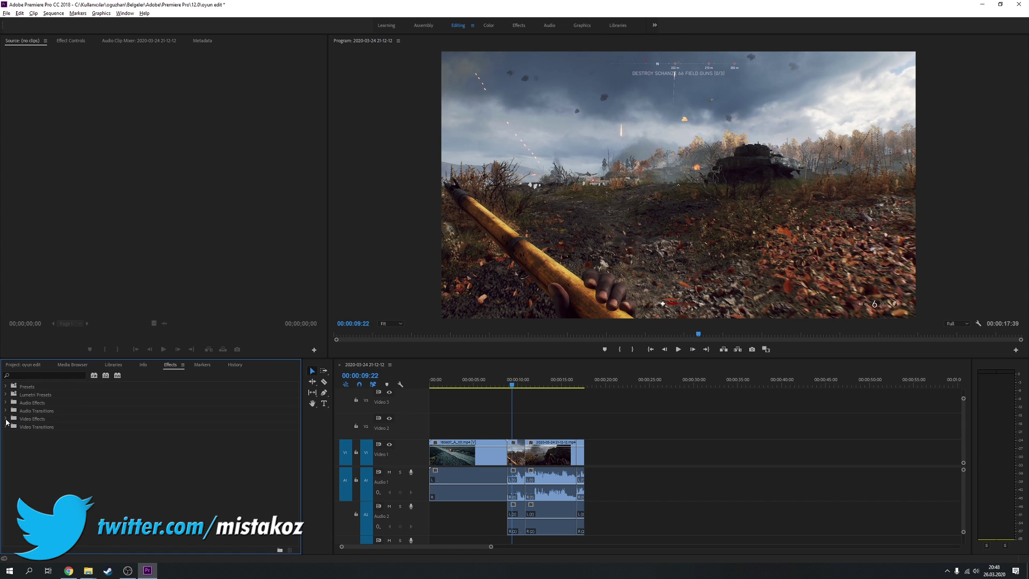
pyautogui.click(6, 422)
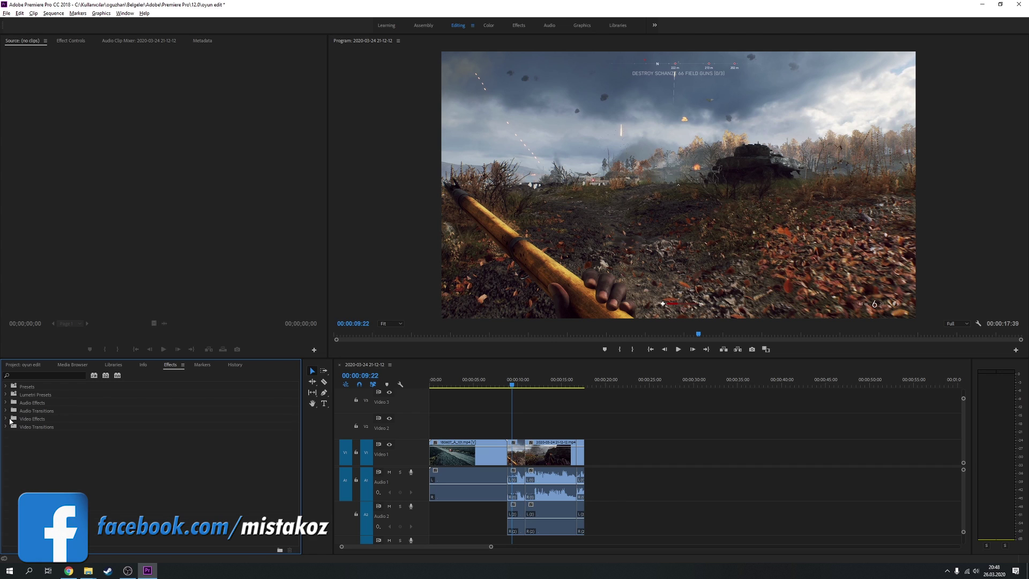
pyautogui.click(22, 365)
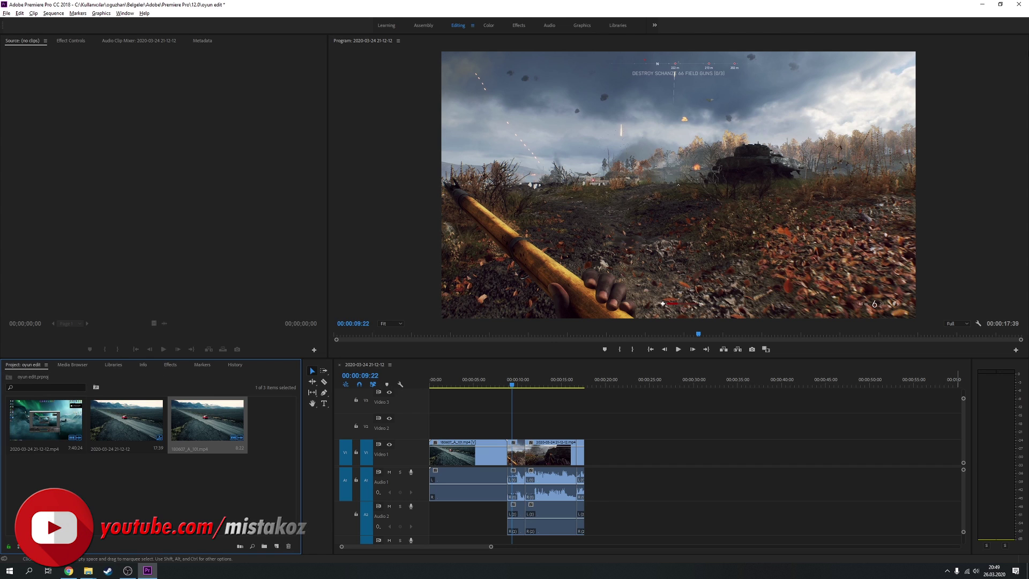
pyautogui.click(547, 232)
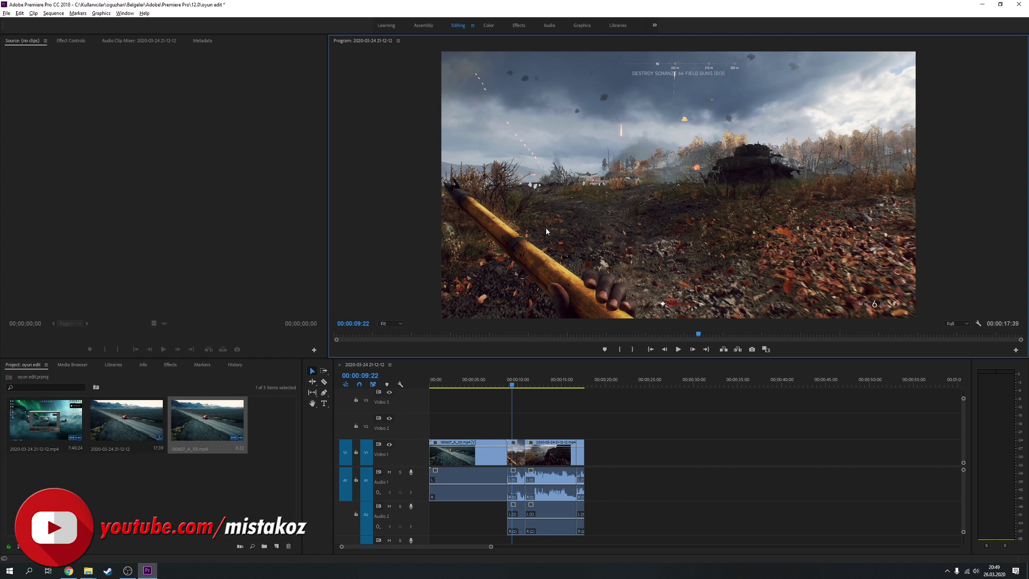
pyautogui.click(866, 487)
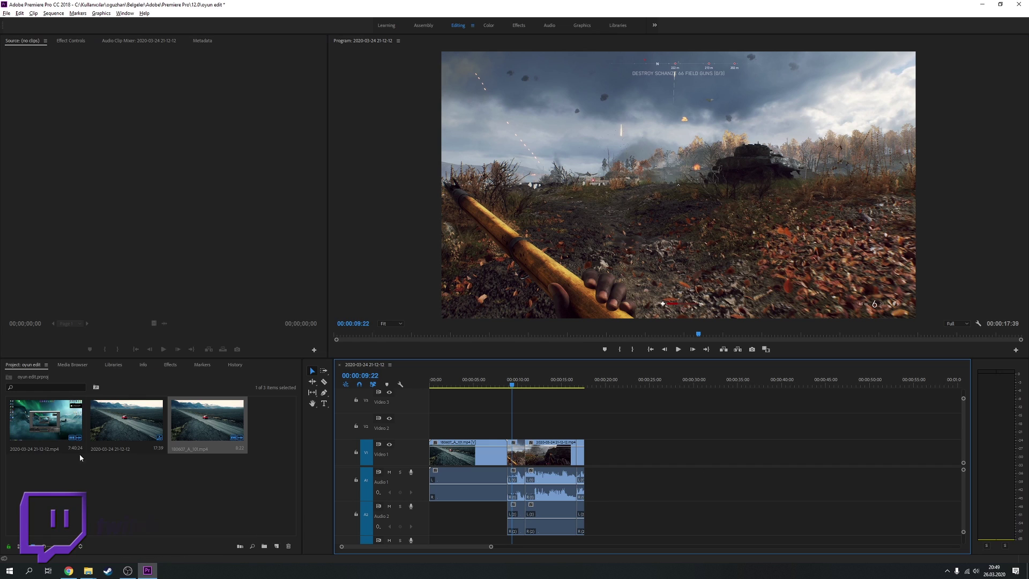
pyautogui.click(227, 494)
pyautogui.click(172, 365)
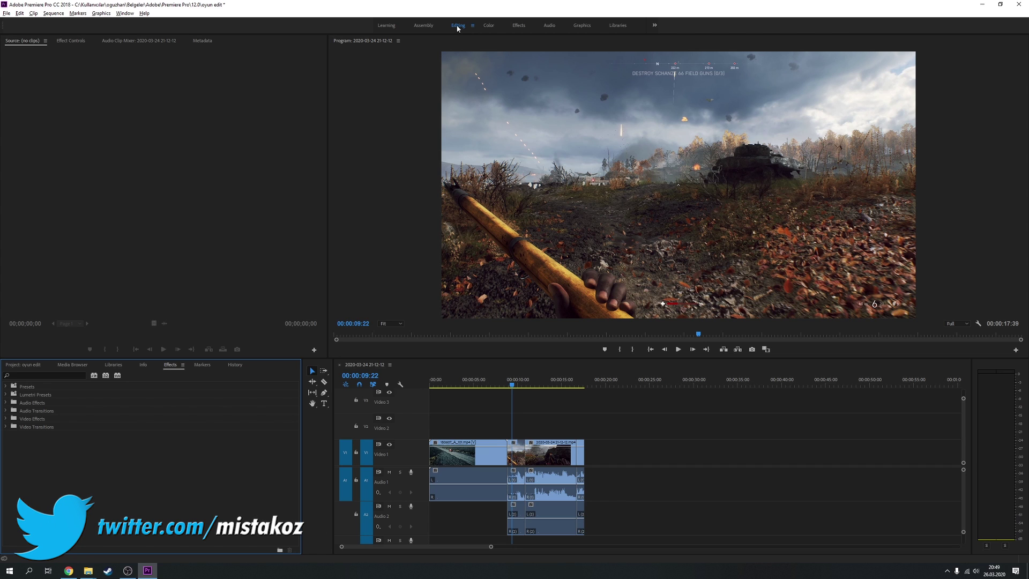
# Reset the Editing workspace and expand Effects > Video Transitions > Dissolve
pyautogui.click(474, 27)
pyautogui.click(504, 30)
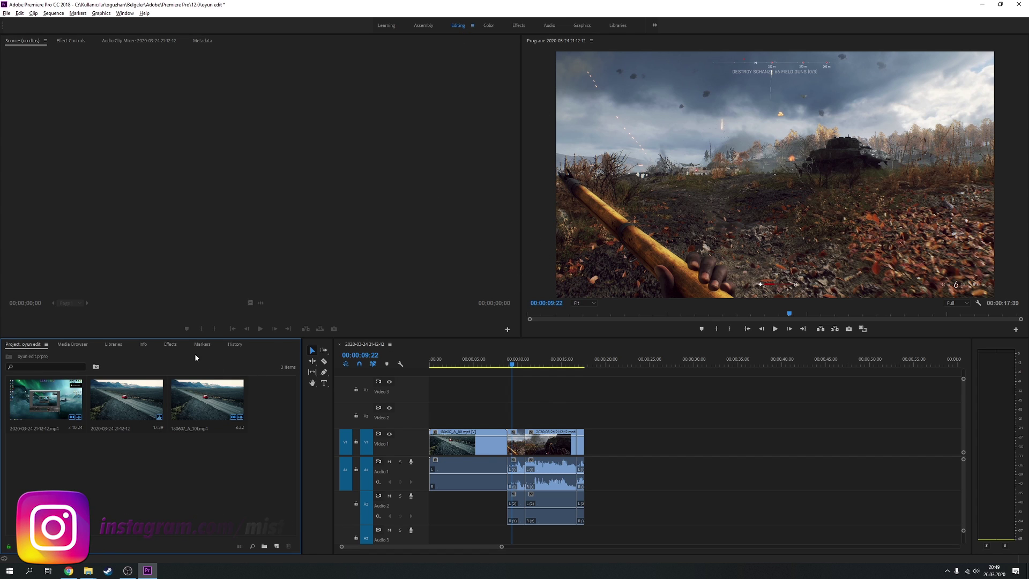
pyautogui.click(178, 349)
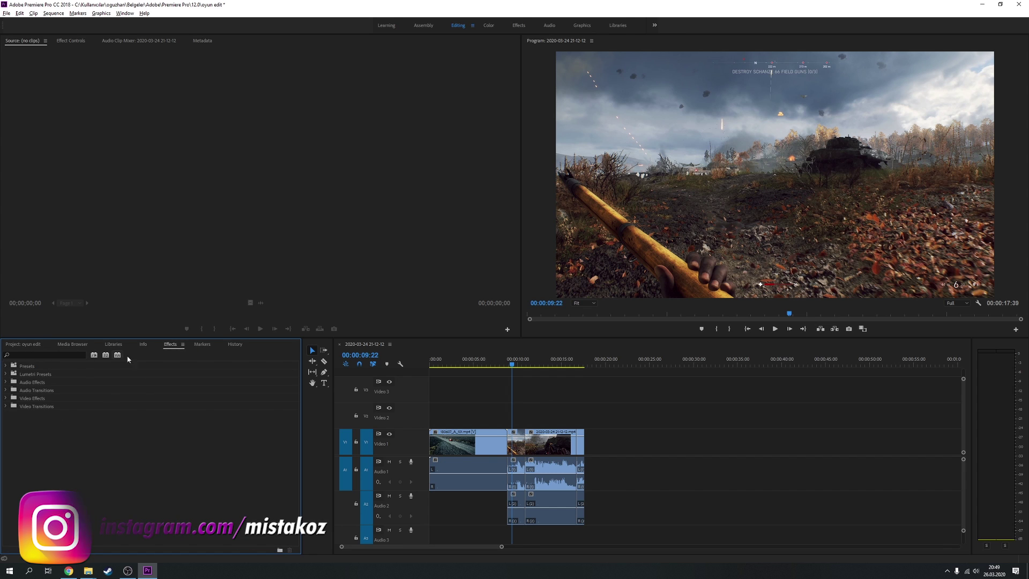
pyautogui.click(6, 407)
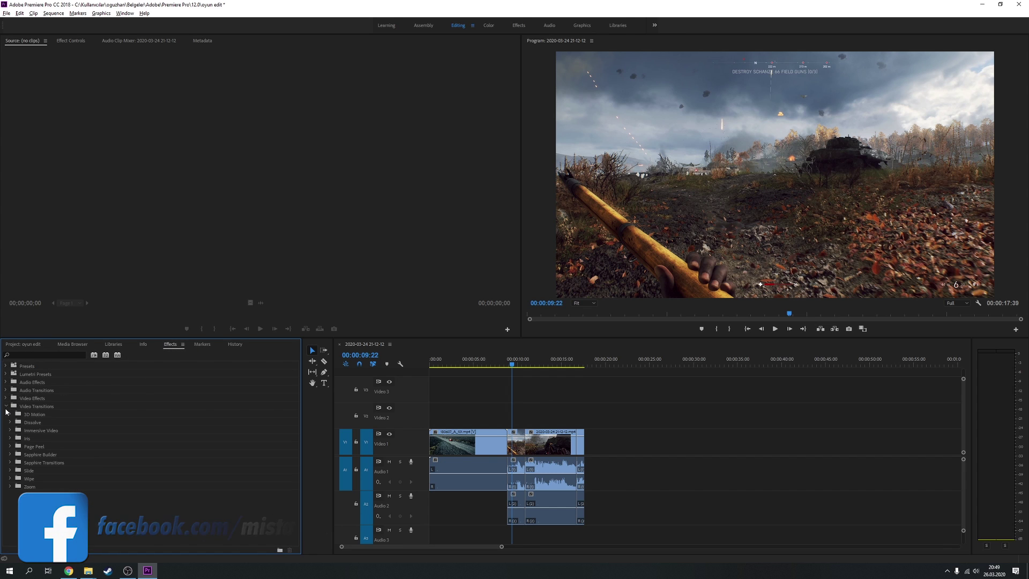
pyautogui.click(10, 423)
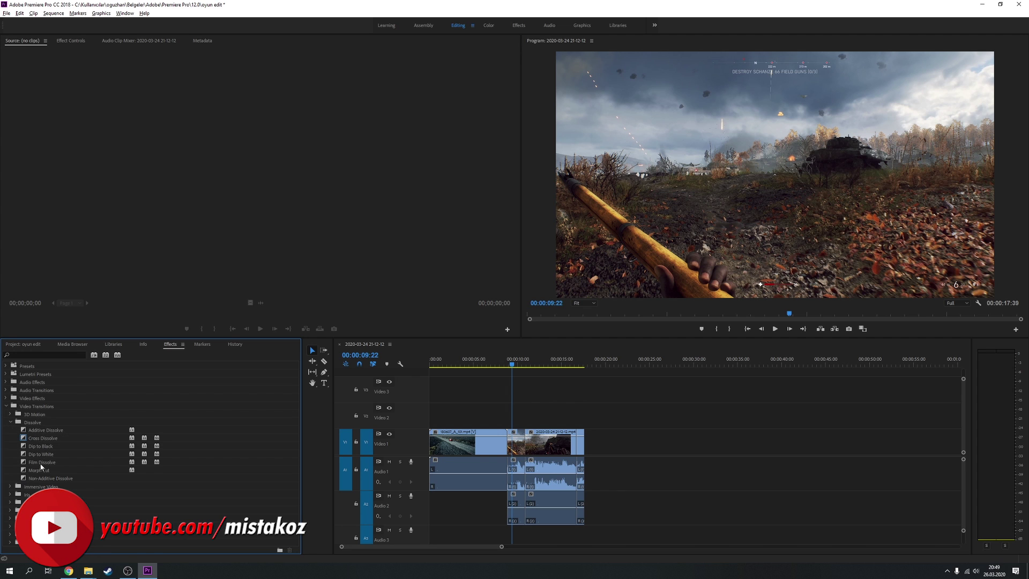
# Widen the program preview and drop Additive Dissolve on the road-to-gameplay cut
pyautogui.moveTo(521, 188); pyautogui.dragTo(347, 188)
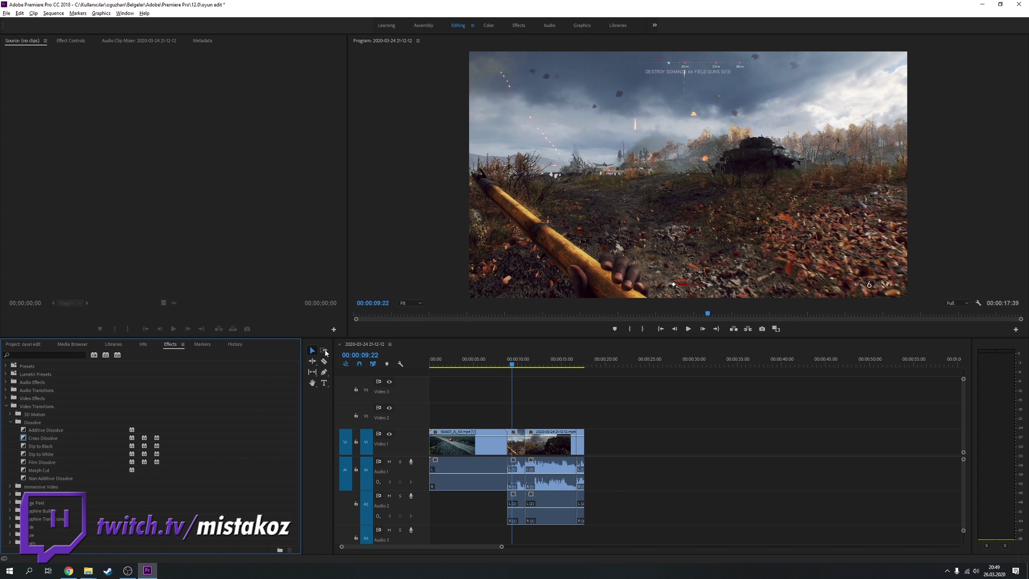
pyautogui.moveTo(47, 433); pyautogui.dragTo(228, 443)
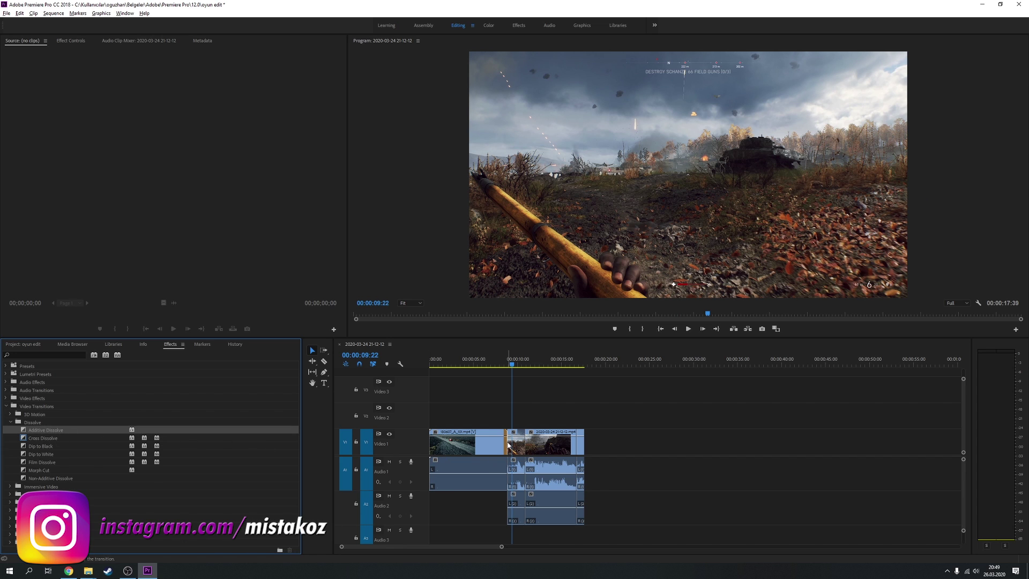
pyautogui.moveTo(508, 445); pyautogui.dragTo(508, 444)
pyautogui.press('=')
pyautogui.press('=')
# Play and scrub through the transition between the road clip and the gameplay clip
pyautogui.press('space')
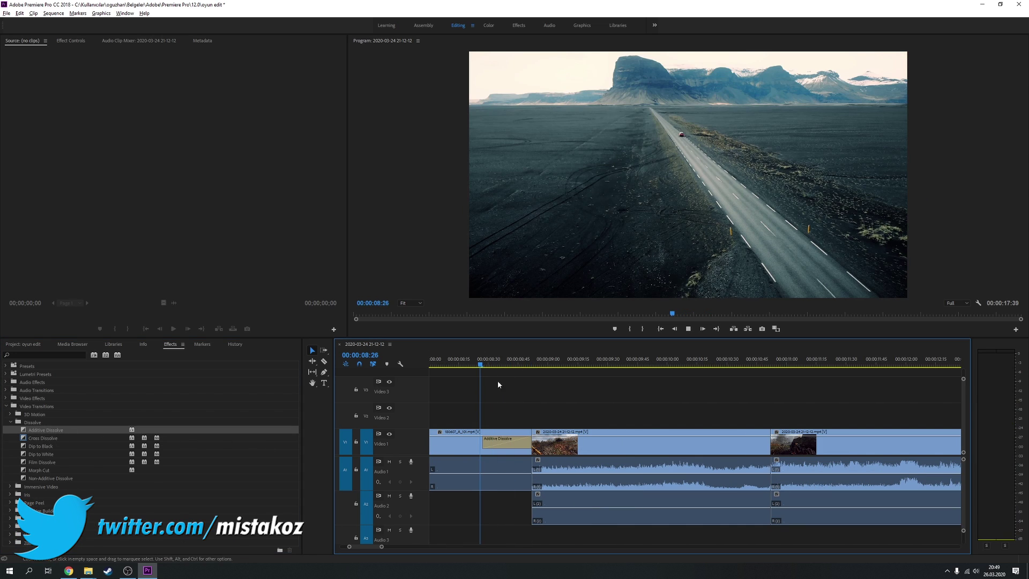
pyautogui.click(520, 369)
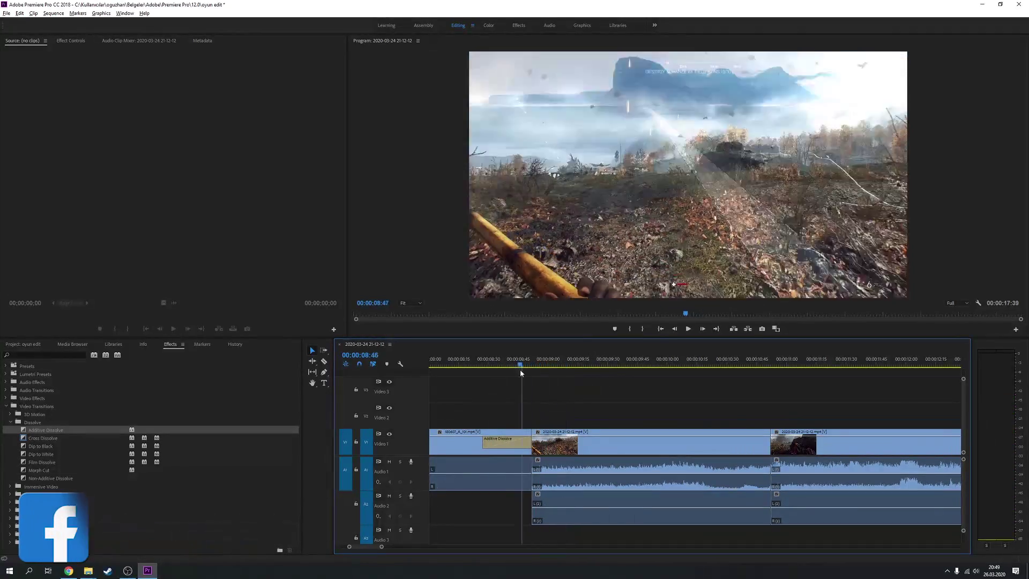
pyautogui.click(484, 370)
pyautogui.press('space')
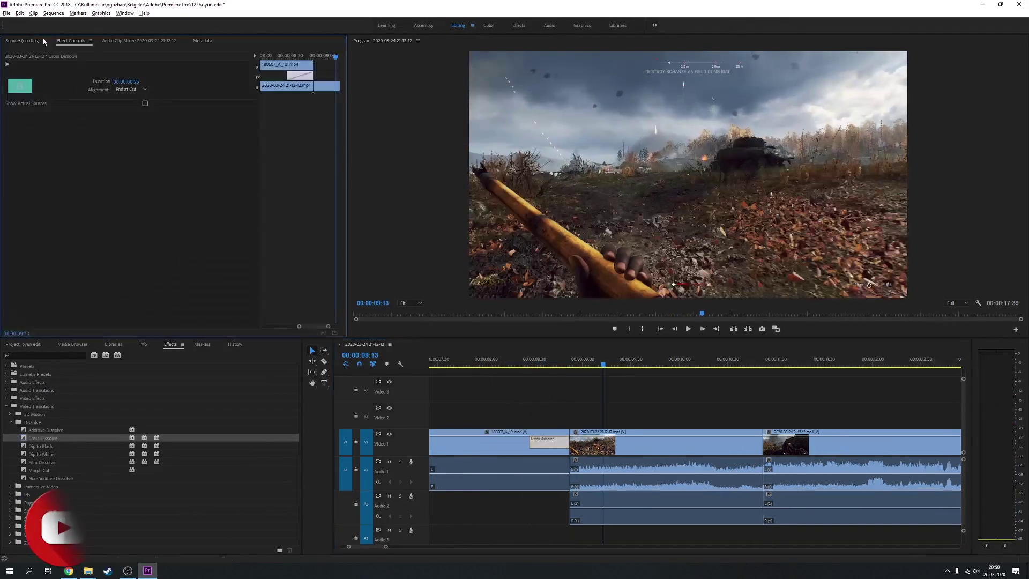
pyautogui.click(44, 42)
pyautogui.click(546, 447)
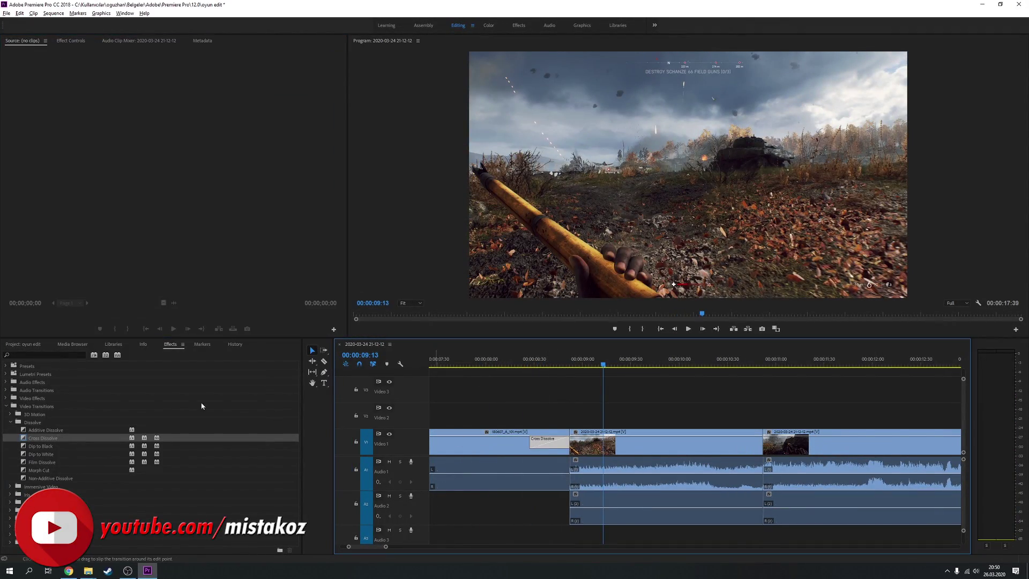
pyautogui.click(512, 363)
pyautogui.press('space')
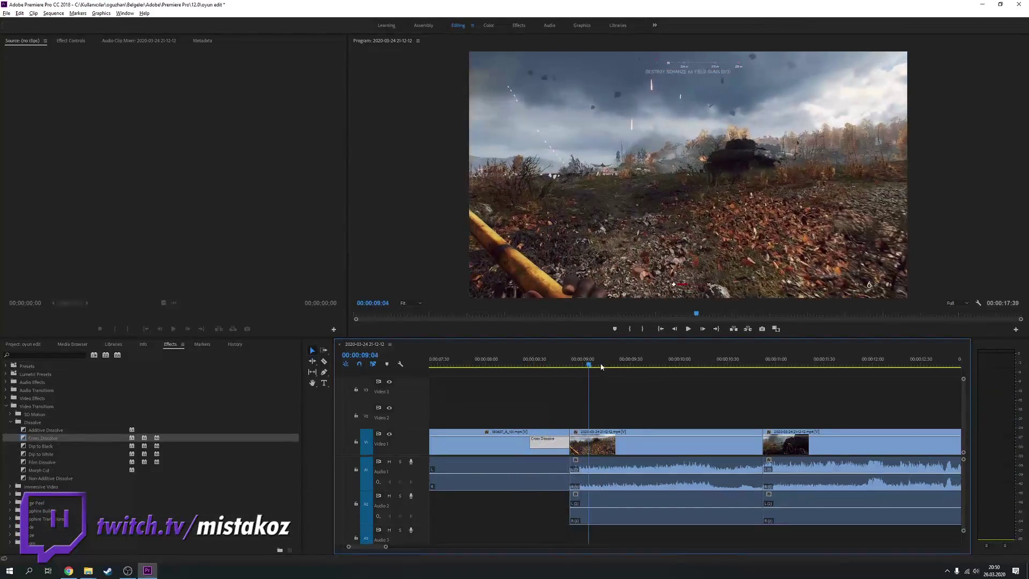
pyautogui.moveTo(601, 367); pyautogui.dragTo(562, 374)
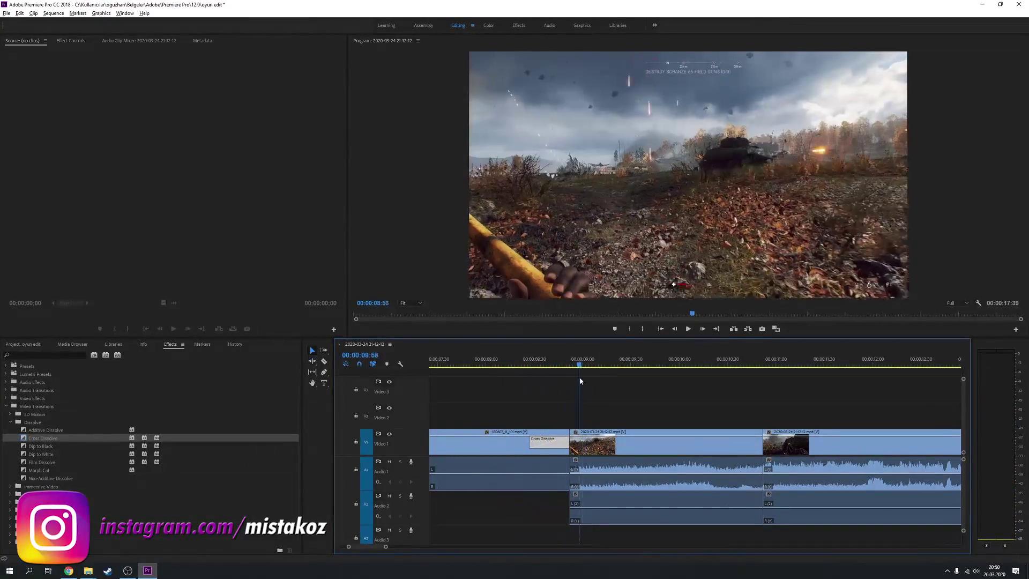
pyautogui.moveTo(562, 374); pyautogui.dragTo(561, 375)
# Place a Cross Dissolve on the second cut on V1 and scrub to preview it
pyautogui.click(47, 440)
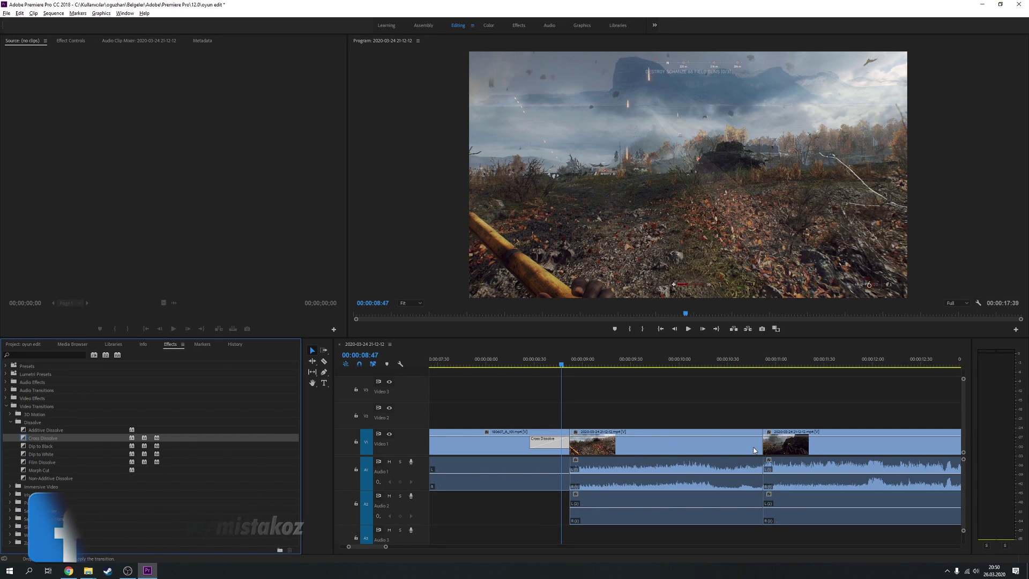
pyautogui.moveTo(745, 449); pyautogui.dragTo(769, 451)
pyautogui.moveTo(726, 367); pyautogui.dragTo(740, 369)
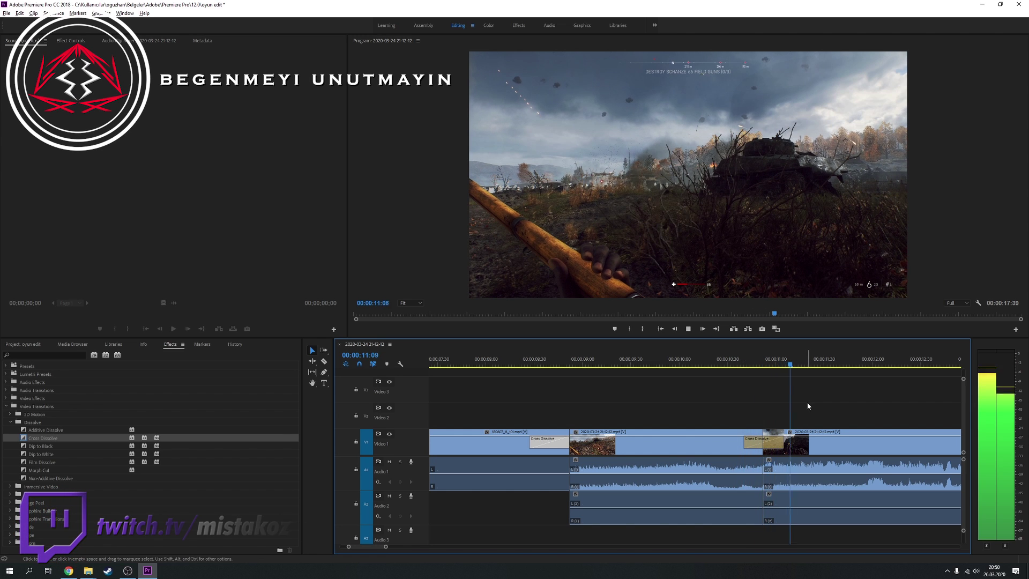
# Swap the second cut's Cross Dissolve for an Additive Dissolve and play it back from 00:00:10:38
pyautogui.click(809, 365)
pyautogui.moveTo(809, 365); pyautogui.dragTo(740, 376)
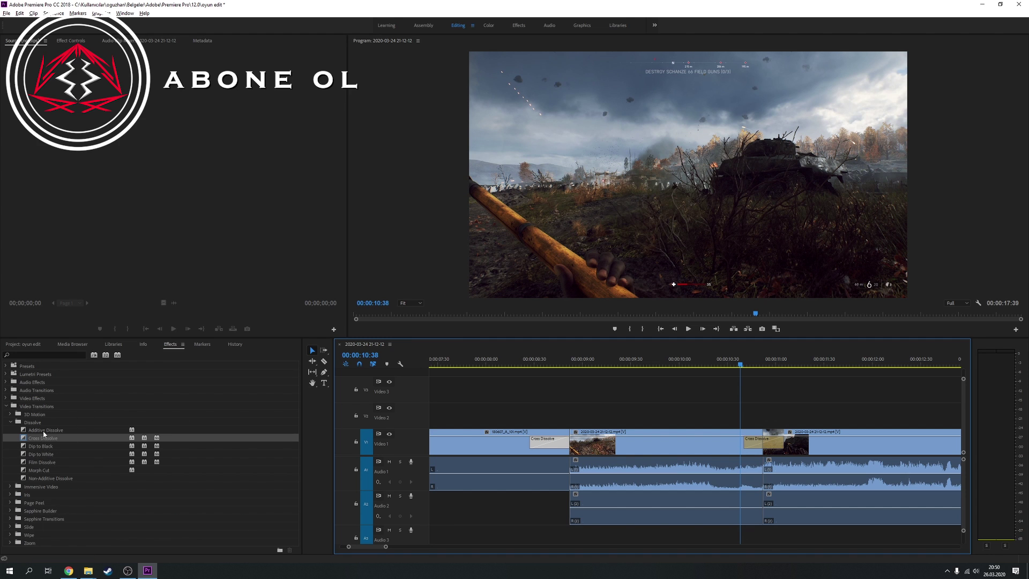
pyautogui.moveTo(46, 430); pyautogui.dragTo(762, 438)
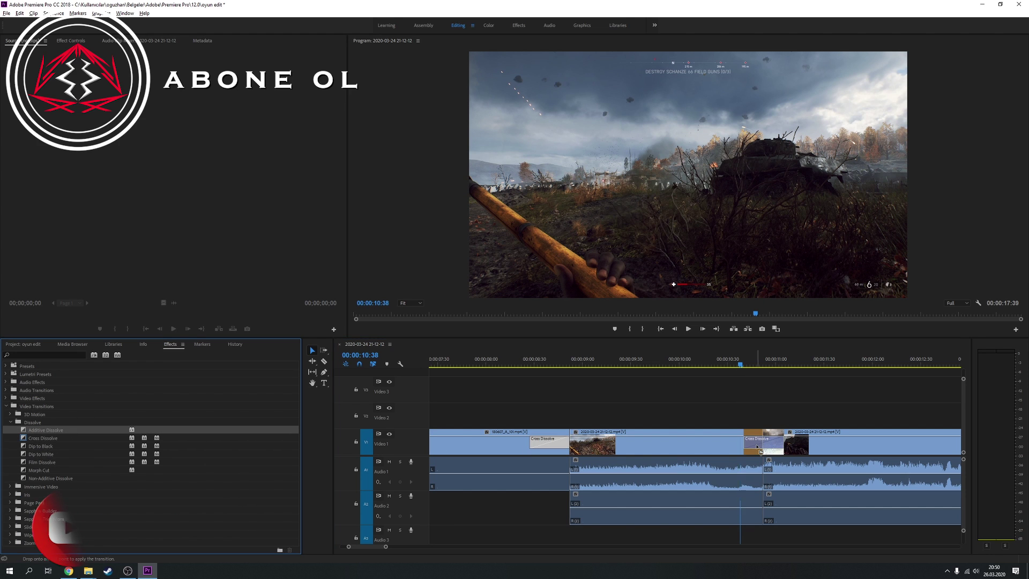
pyautogui.press('space')
pyautogui.click(738, 366)
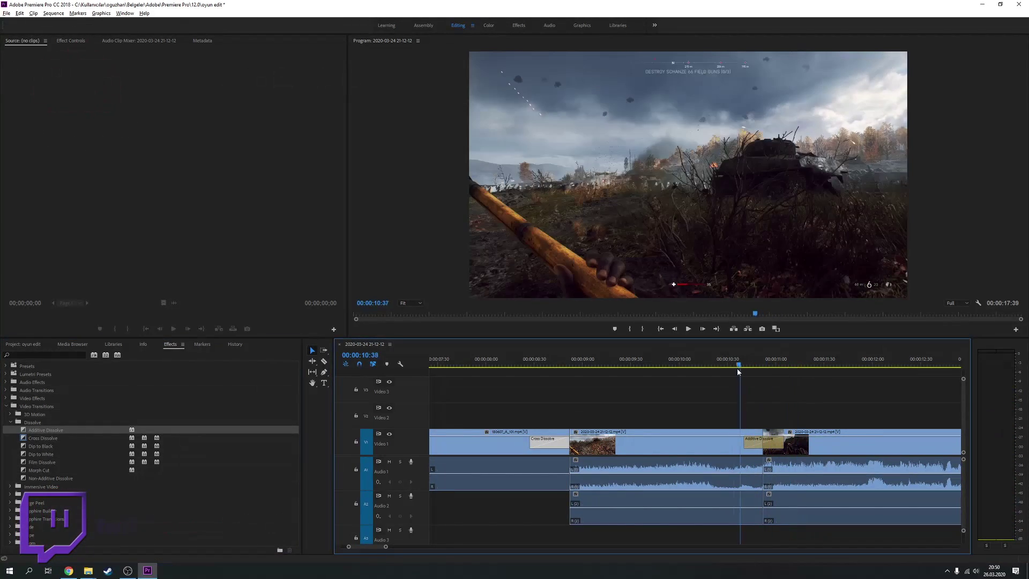
pyautogui.click(548, 441)
# Lengthen the Additive Dissolve to 00:00:01:03 and play it back from just before the cut
pyautogui.scroll(-2, 604, 449)
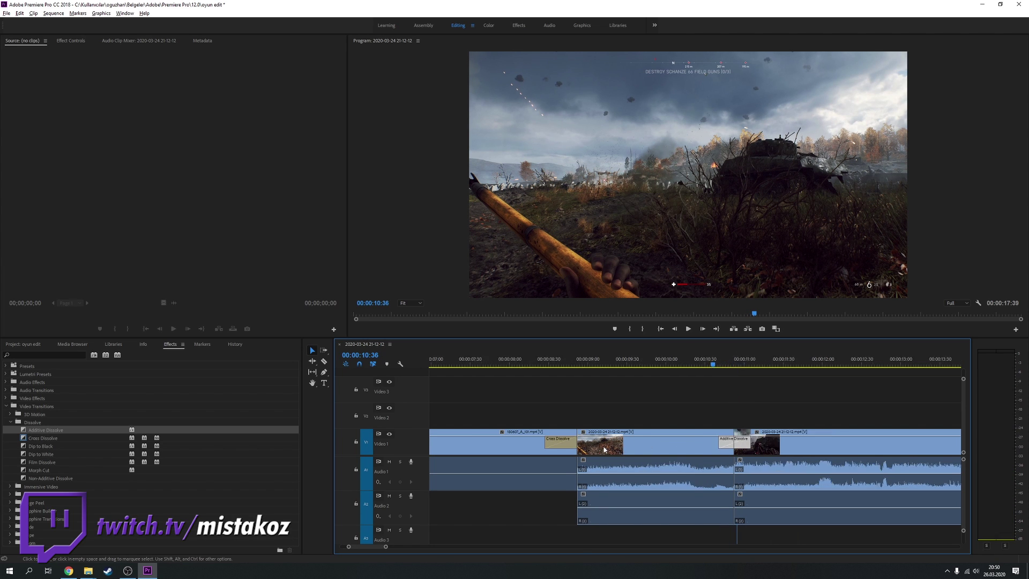
pyautogui.scroll(-3, 605, 449)
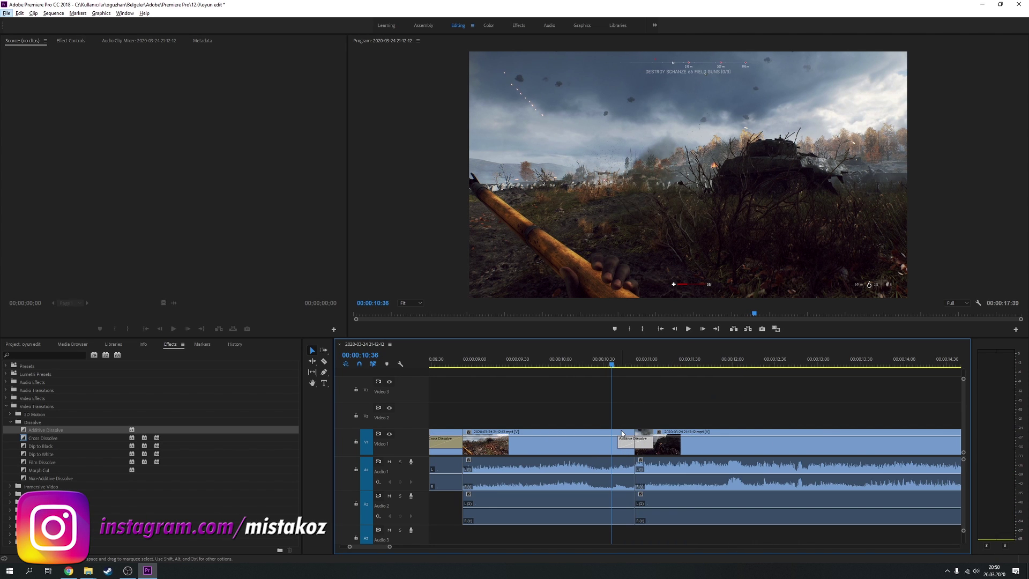
pyautogui.scroll(2, 624, 440)
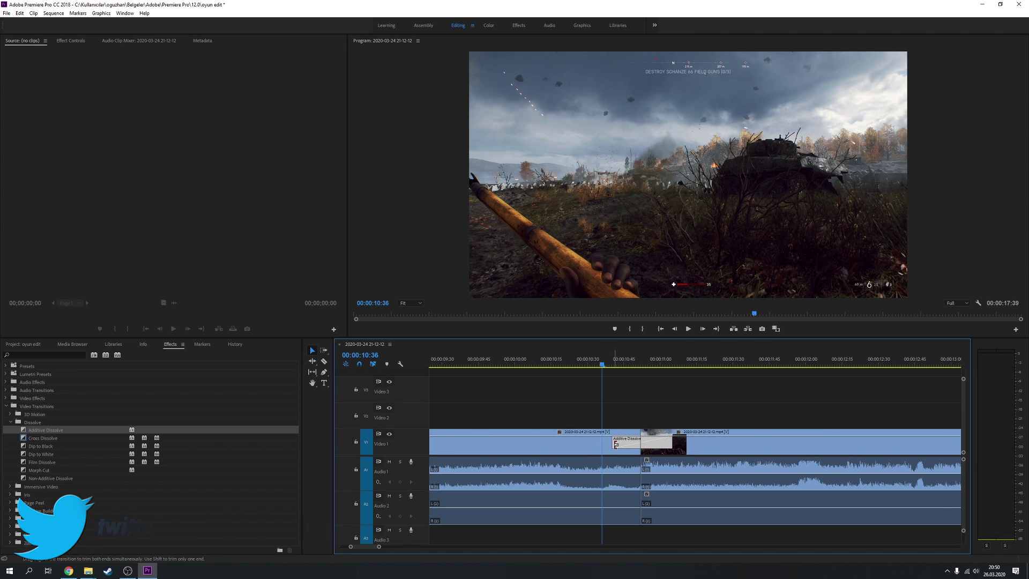
pyautogui.moveTo(607, 441); pyautogui.dragTo(516, 445)
pyautogui.scroll(-2, 696, 445)
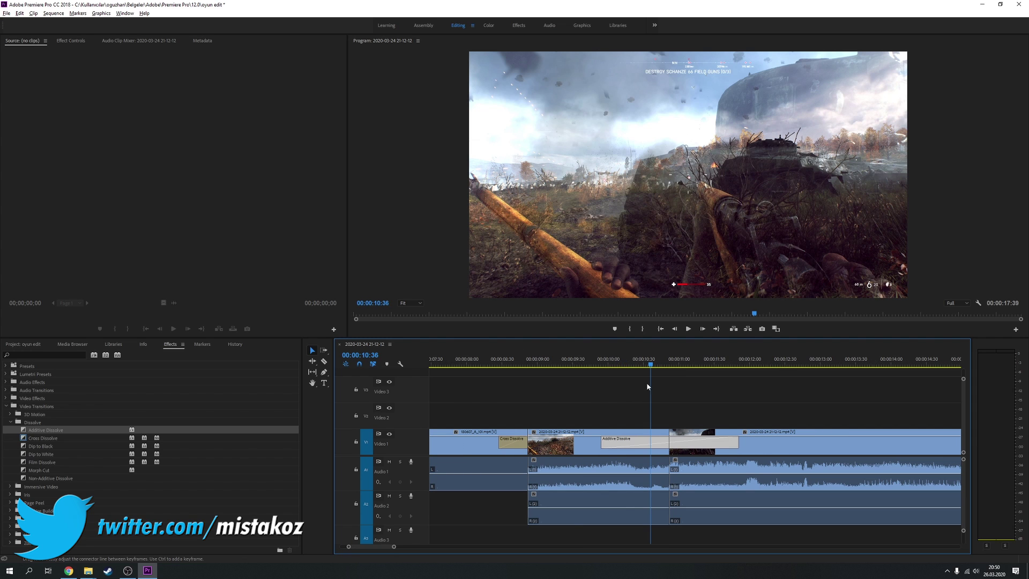
pyautogui.moveTo(597, 363); pyautogui.dragTo(570, 364)
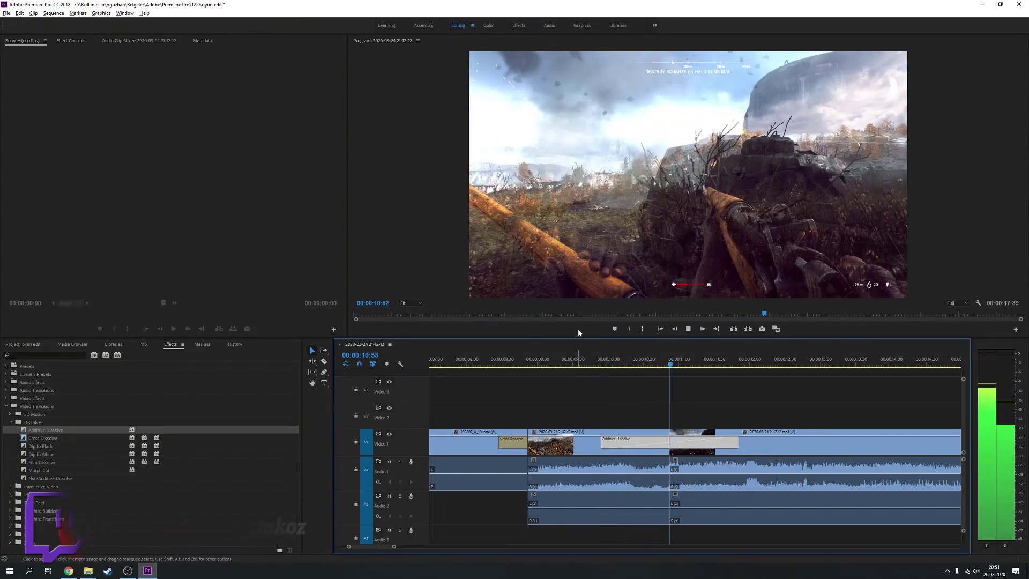
pyautogui.click(611, 366)
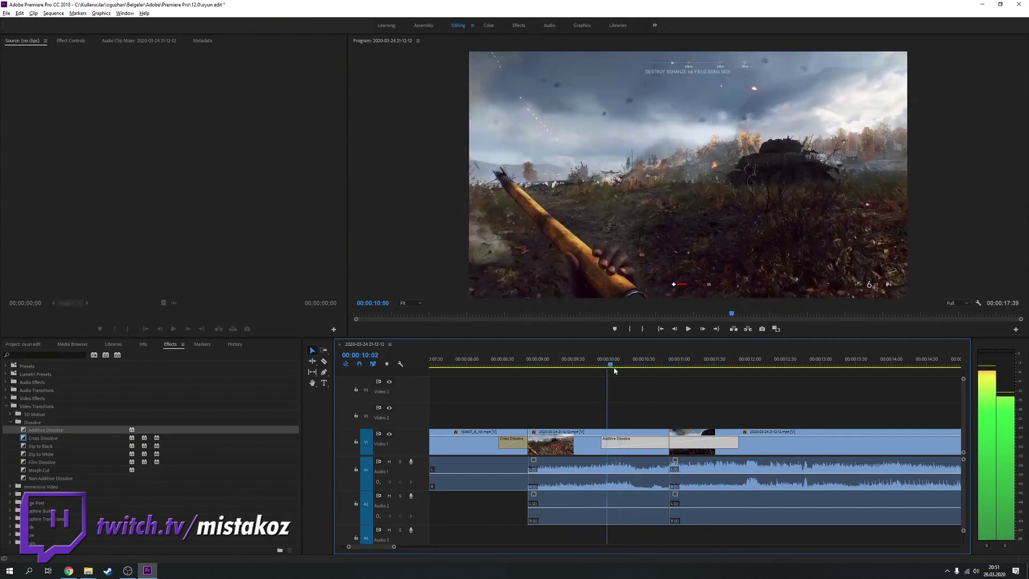
pyautogui.click(582, 366)
pyautogui.press('space')
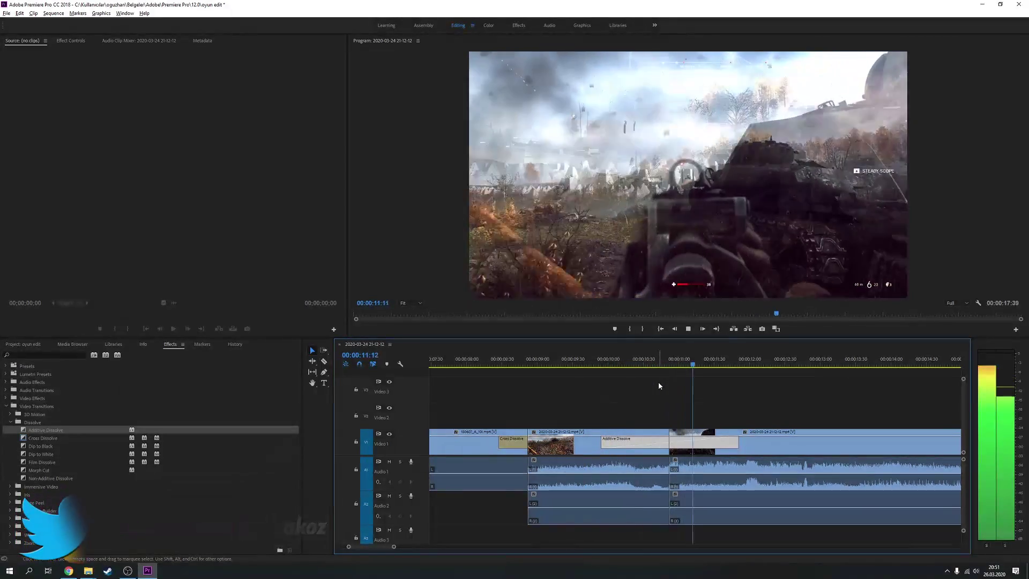
pyautogui.press('space')
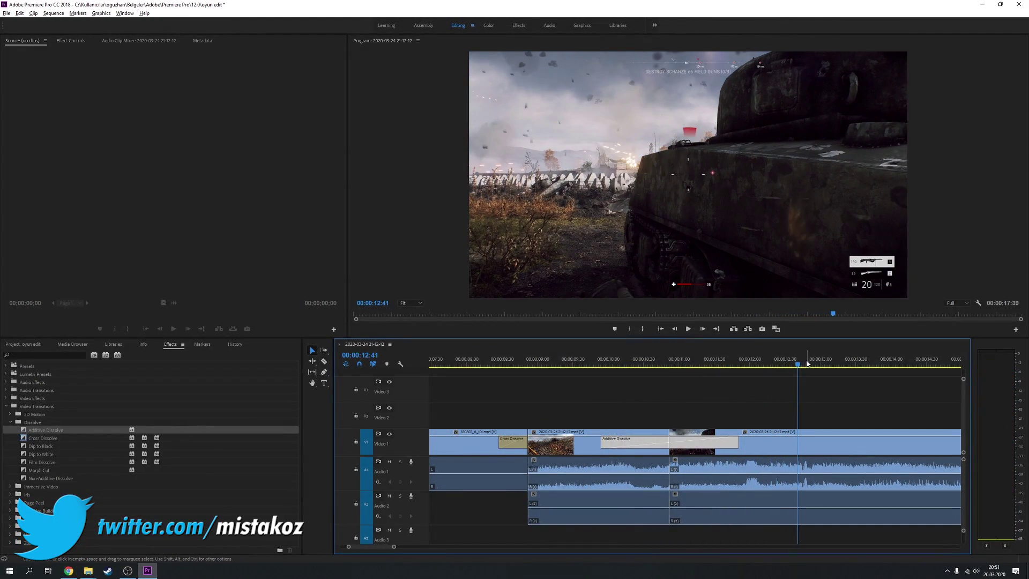
# Shorten the Additive Dissolve to 00:00:00:55, play it, and zoom the timeline out
pyautogui.moveTo(808, 364); pyautogui.dragTo(642, 365)
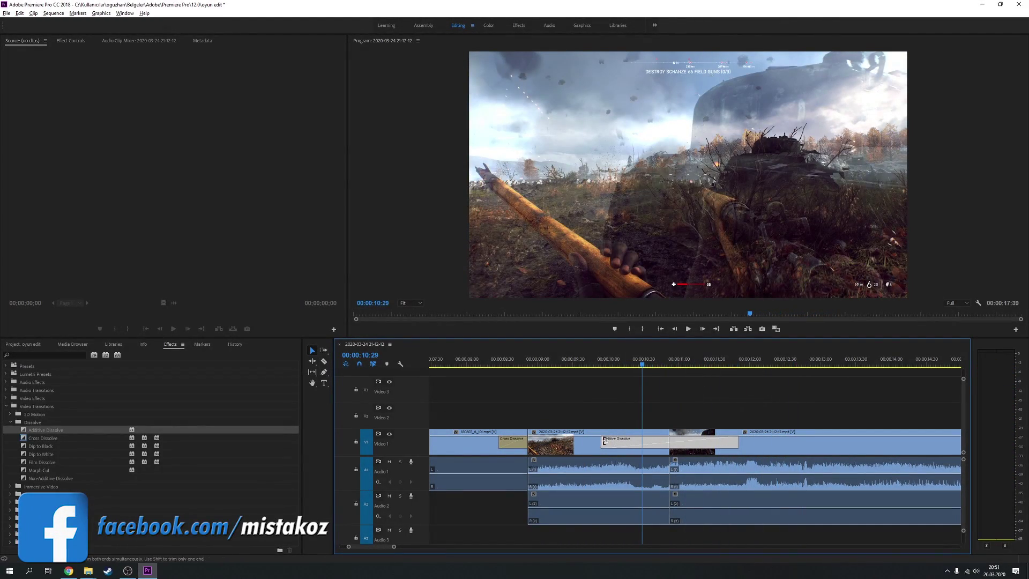
pyautogui.moveTo(604, 440); pyautogui.dragTo(659, 442)
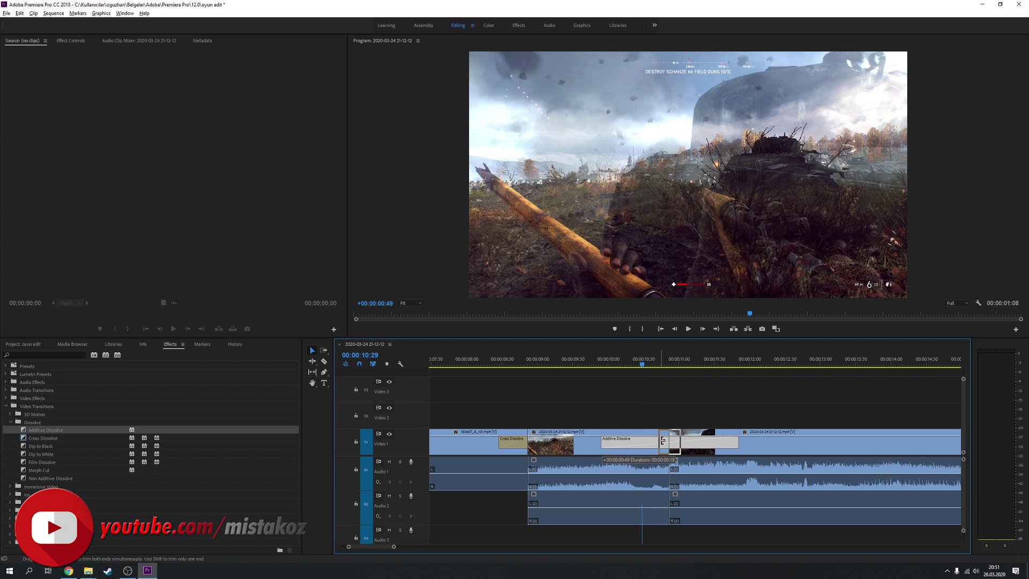
pyautogui.press('space')
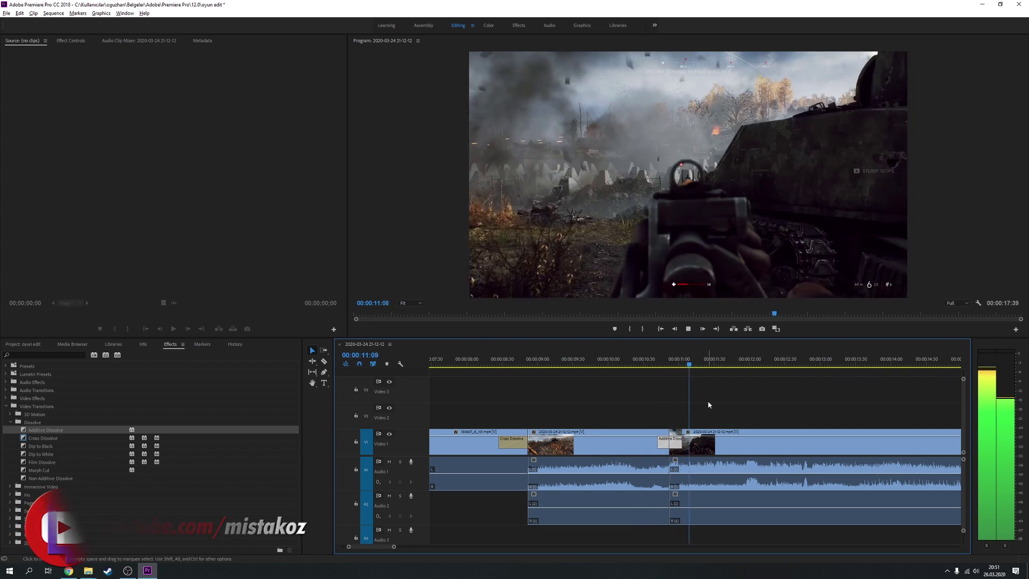
pyautogui.press('-')
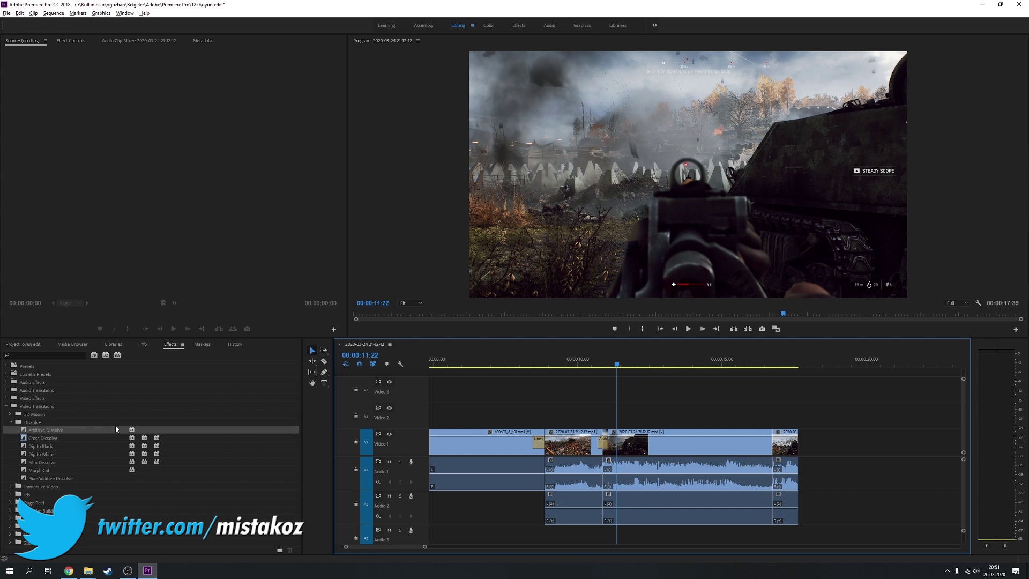
# Add a Film Dissolve at the last cut near 00:00:16:30, preview it, and trim the Additive Dissolve
pyautogui.click(48, 462)
pyautogui.moveTo(49, 462); pyautogui.dragTo(775, 449)
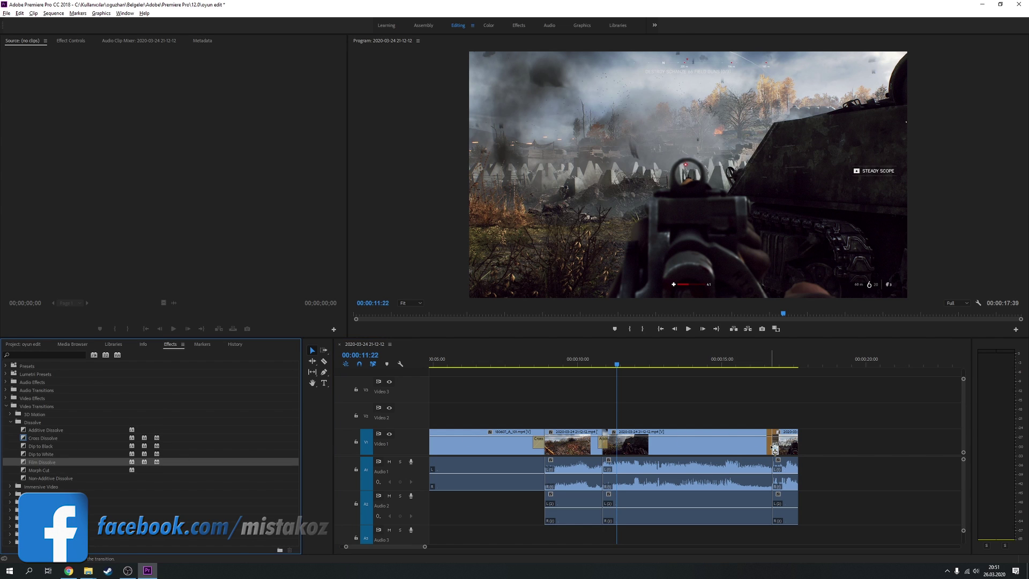
pyautogui.click(765, 365)
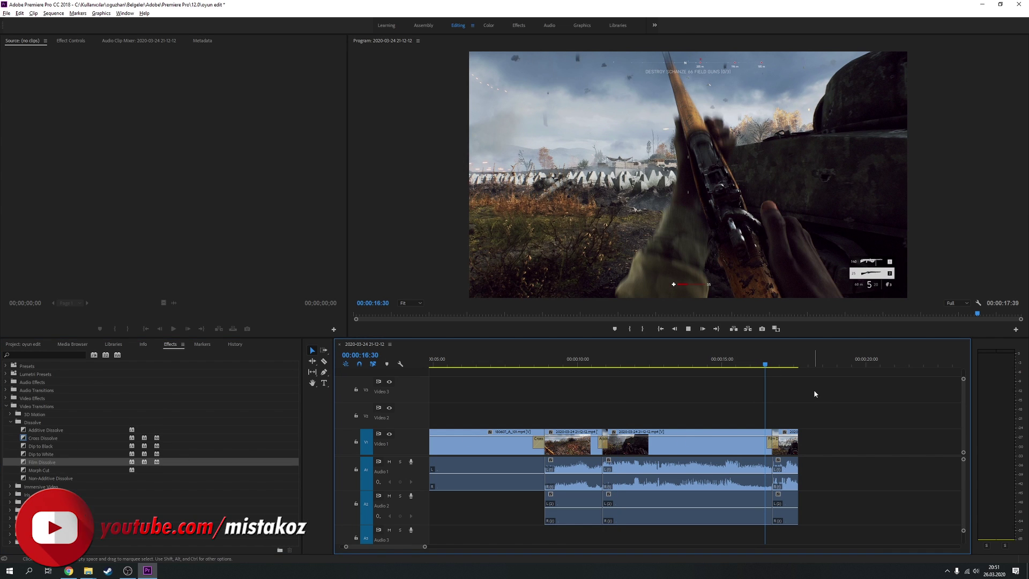
pyautogui.click(769, 367)
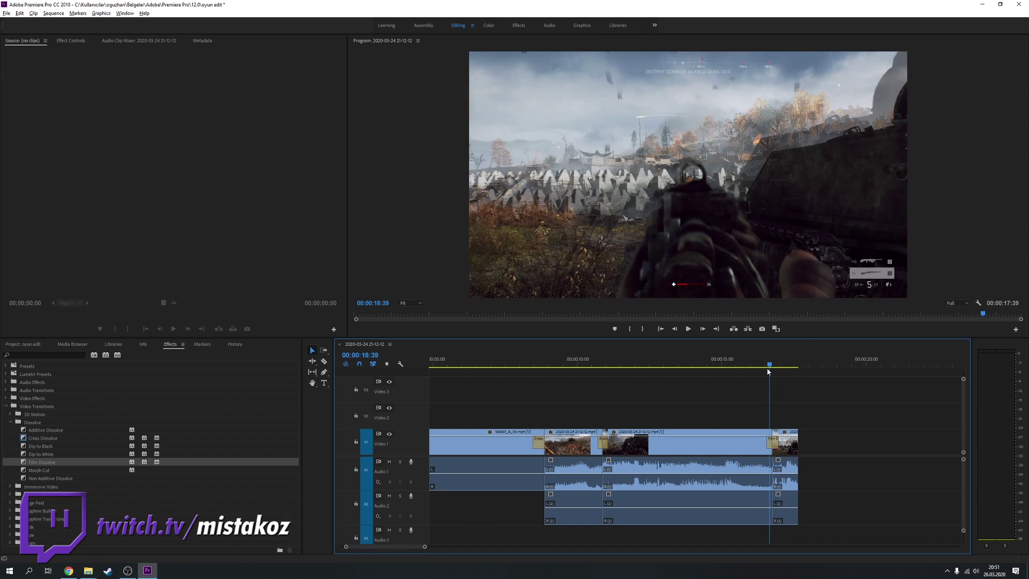
pyautogui.moveTo(768, 371)
pyautogui.mouseDown()
pyautogui.moveTo(779, 374)
pyautogui.moveTo(642, 390)
pyautogui.mouseUp()
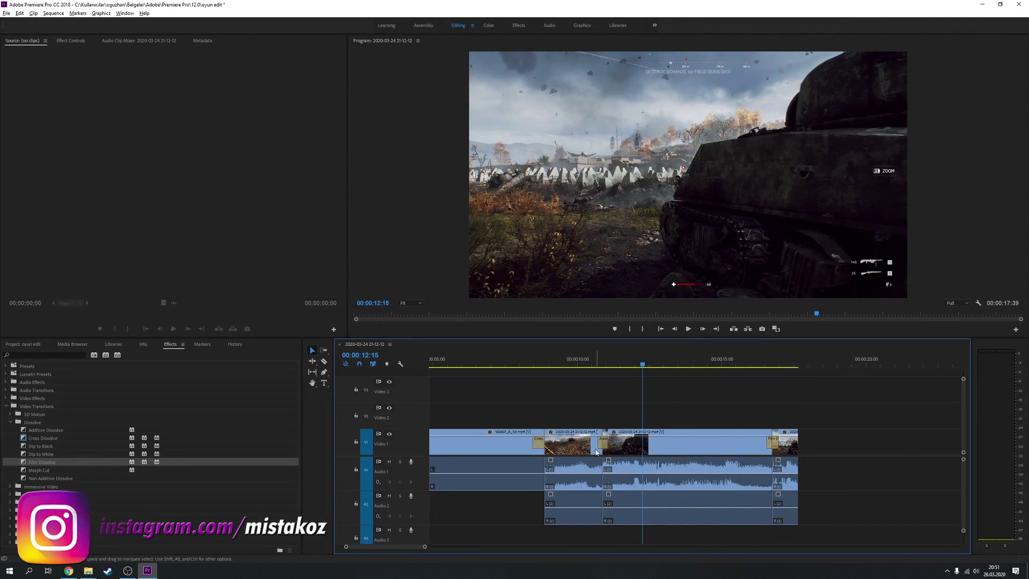
pyautogui.scroll(2, 597, 451)
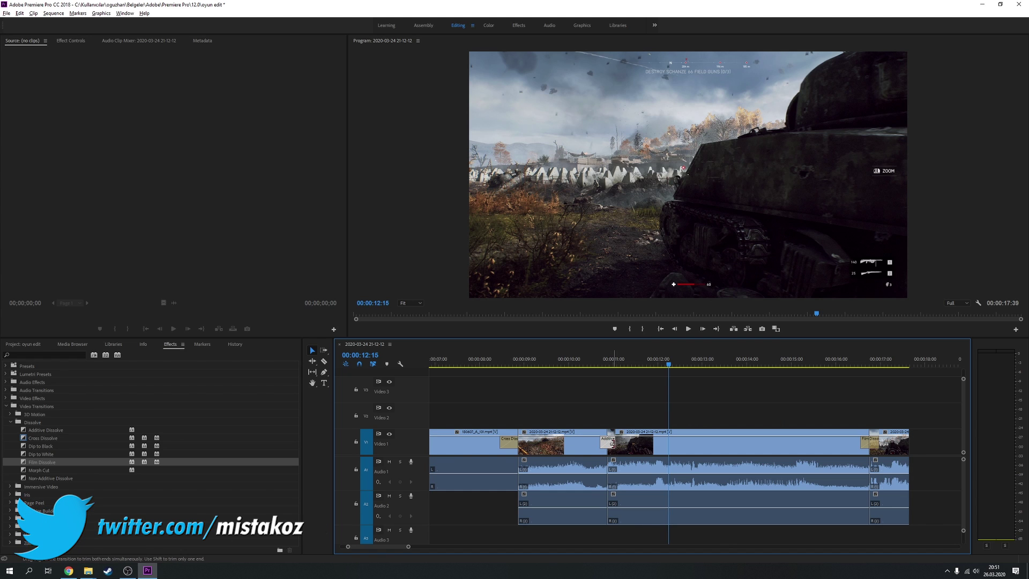
pyautogui.moveTo(636, 435); pyautogui.dragTo(618, 445)
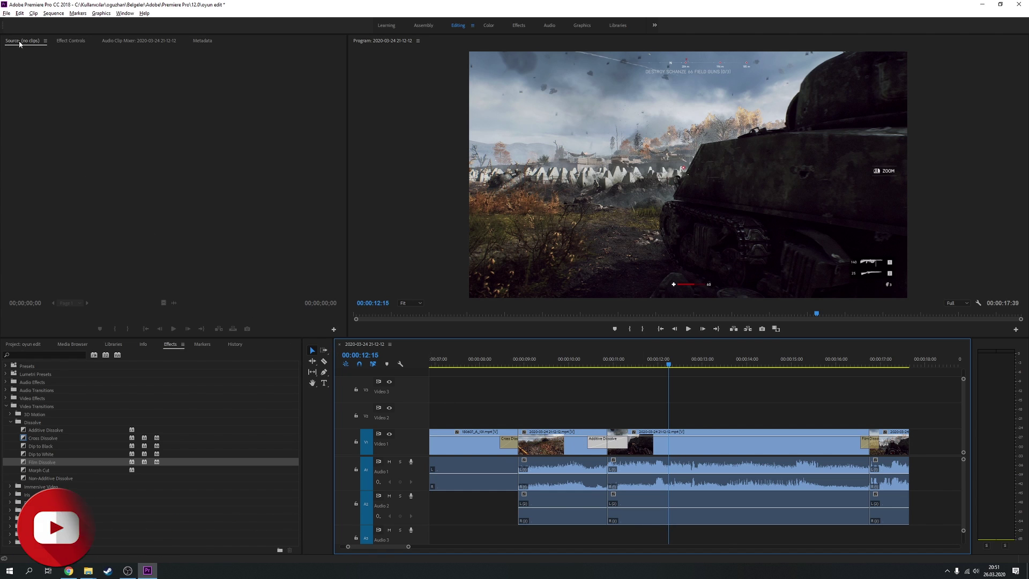
# Lengthen the Additive Dissolve to 00:00:01:33 in Effect Controls and extend it further right
pyautogui.click(74, 43)
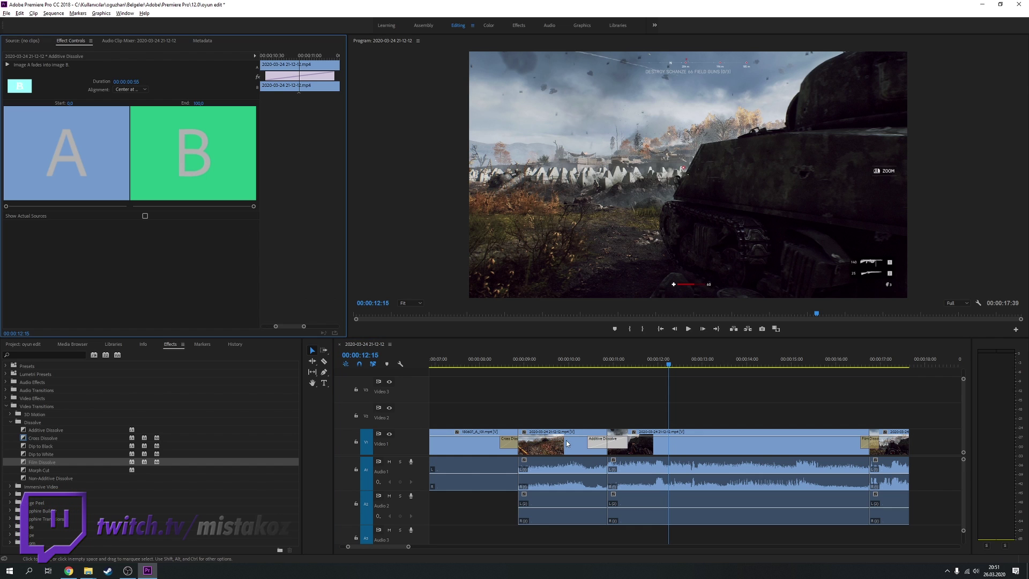
pyautogui.click(555, 446)
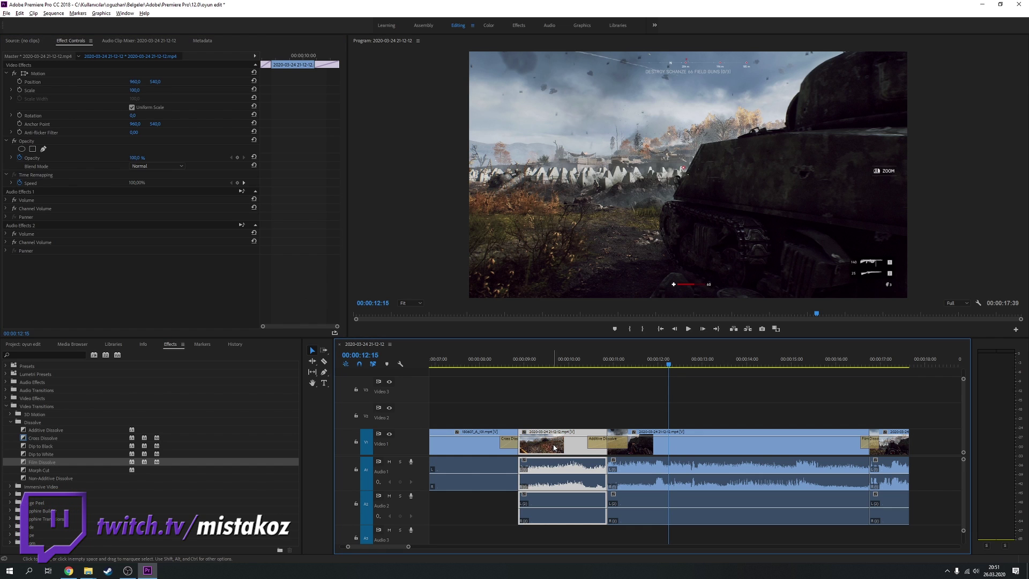
pyautogui.click(601, 439)
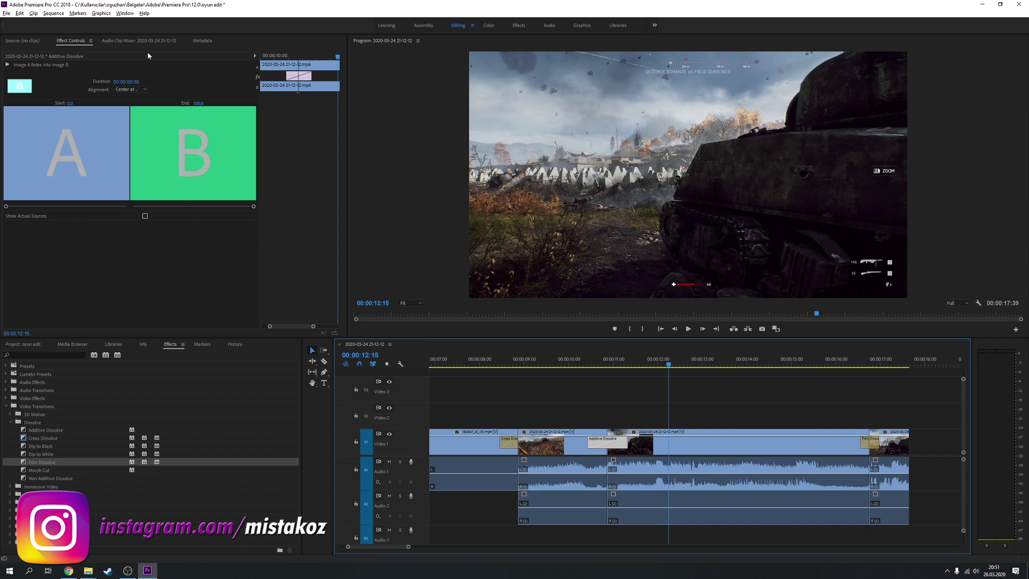
pyautogui.click(307, 56)
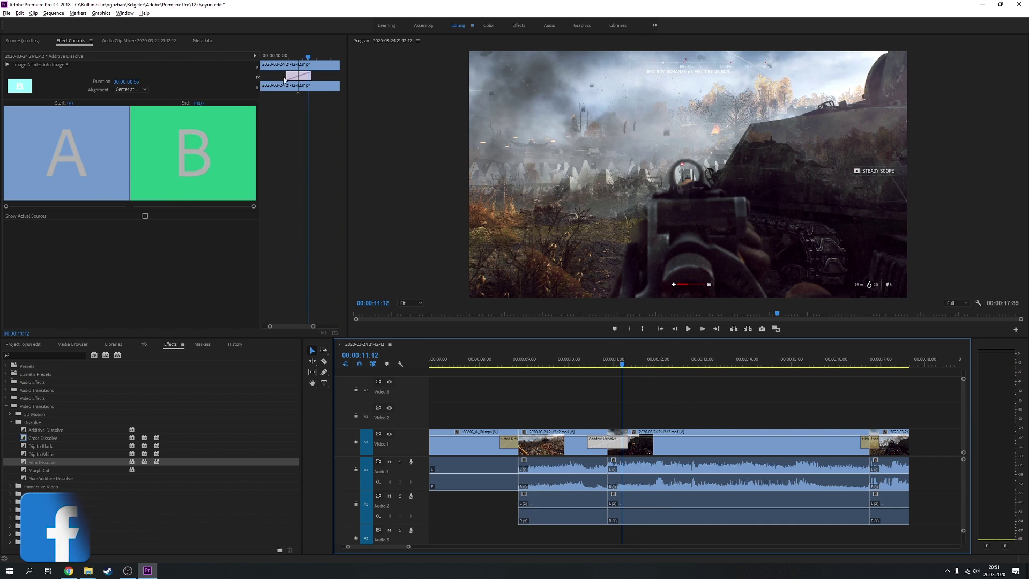
pyautogui.moveTo(288, 75); pyautogui.dragTo(269, 75)
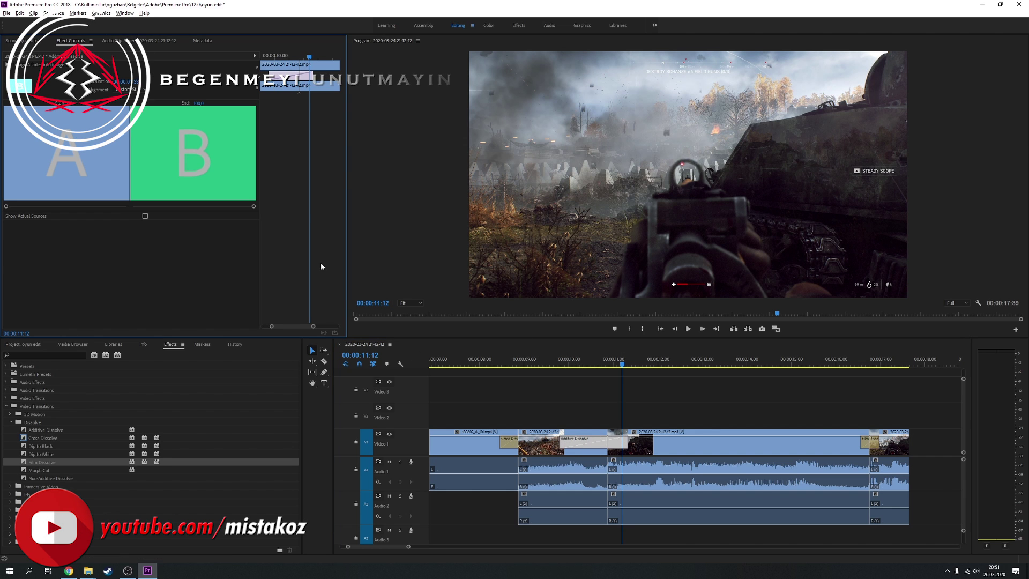
pyautogui.moveTo(627, 445); pyautogui.dragTo(654, 446)
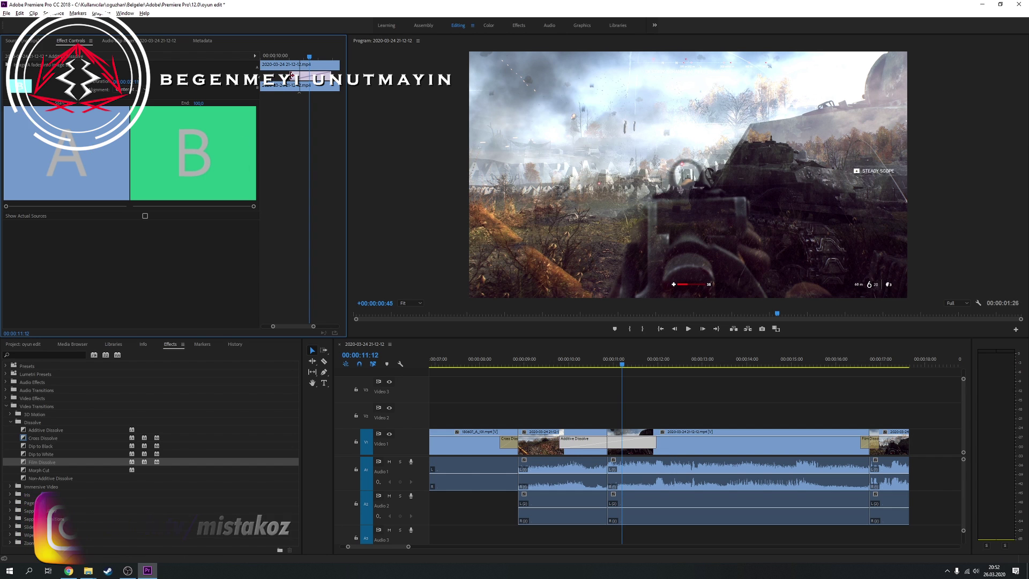
pyautogui.click(596, 366)
pyautogui.moveTo(597, 368); pyautogui.dragTo(604, 370)
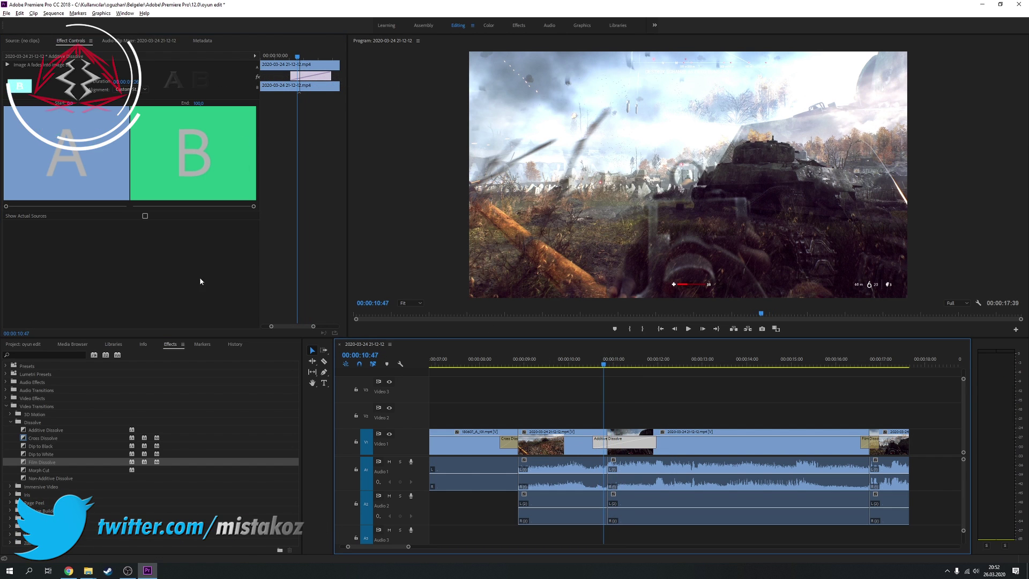
# Adjust the Additive Dissolve's Start slider and toggle Show Actual Sources on and off
pyautogui.moveTo(6, 206); pyautogui.dragTo(127, 207)
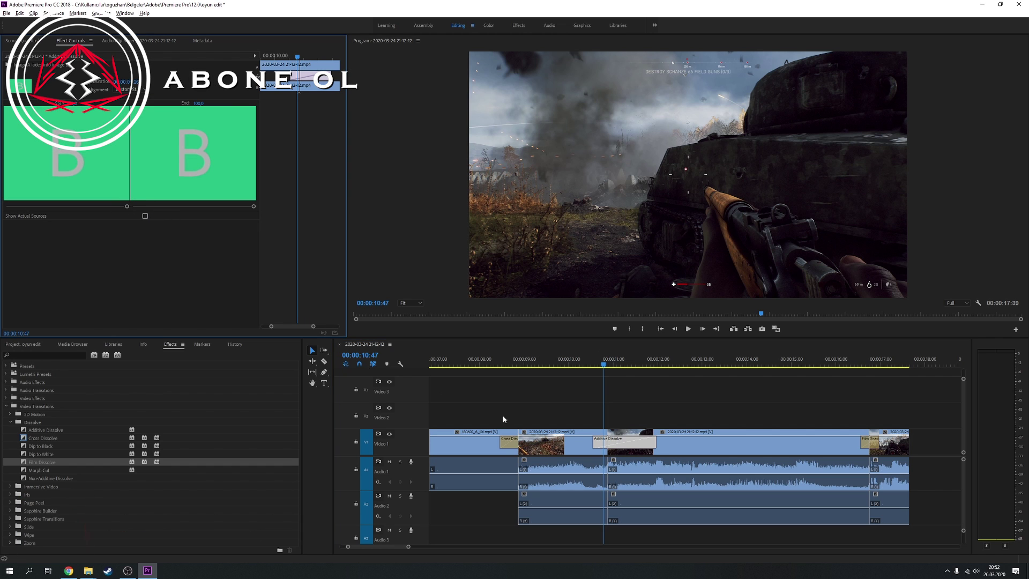
pyautogui.click(605, 367)
pyautogui.moveTo(609, 366); pyautogui.dragTo(598, 367)
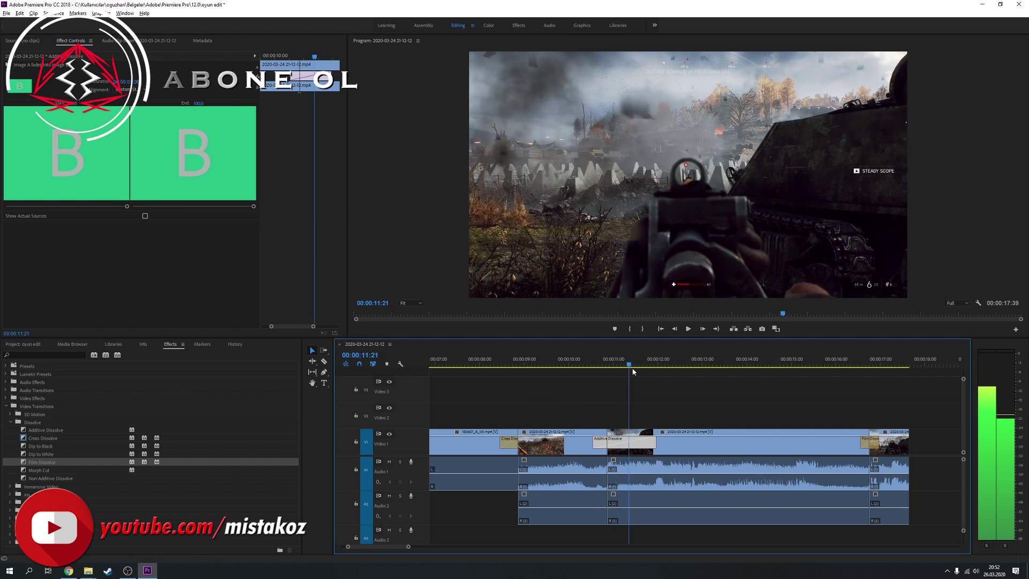
pyautogui.moveTo(128, 207); pyautogui.dragTo(6, 206)
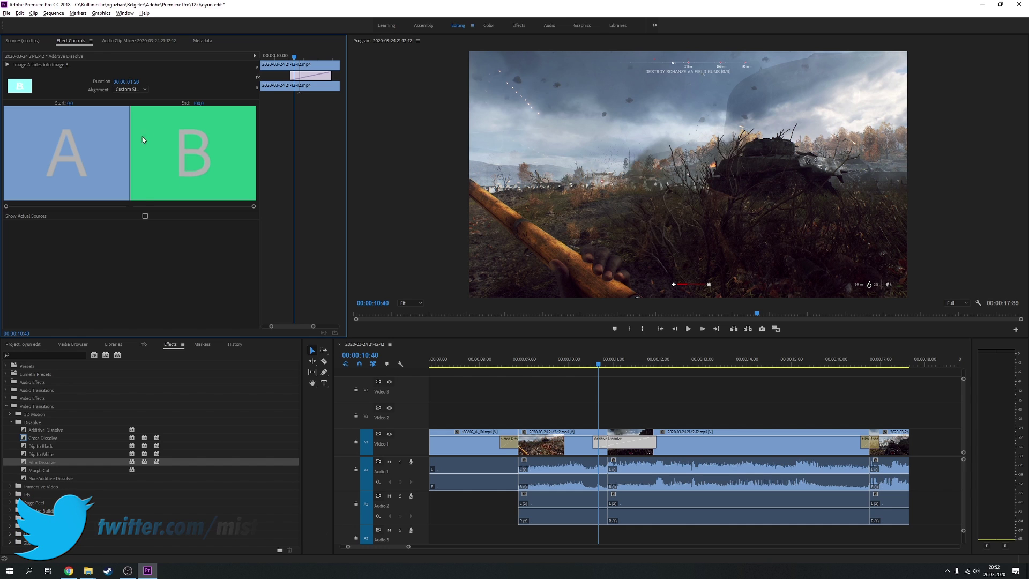
pyautogui.click(145, 216)
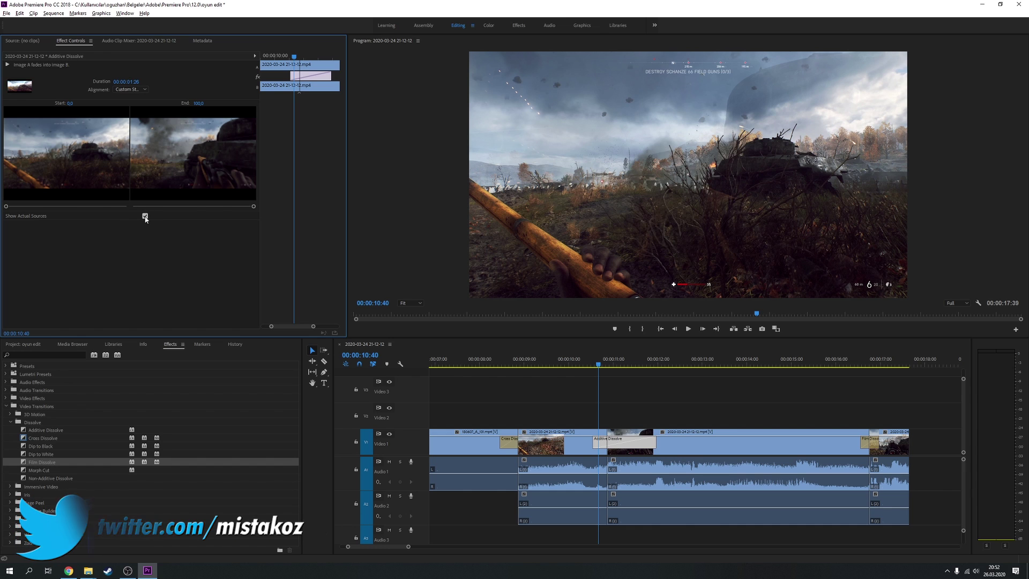
pyautogui.click(145, 216)
# Zoom out to the whole sequence, deselect the transition, and show the Project bin
pyautogui.press('-')
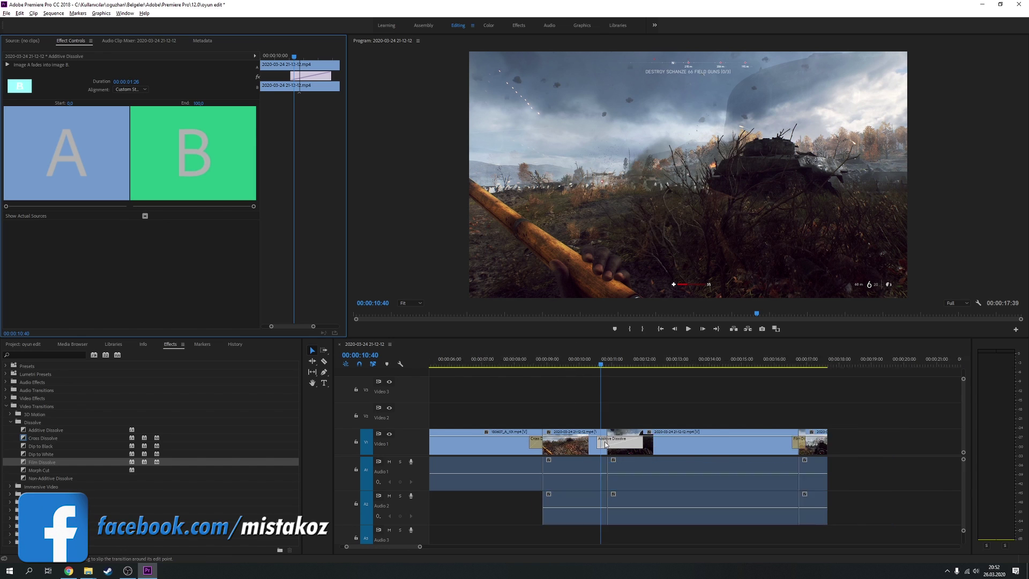
pyautogui.press('-')
pyautogui.press('-')
pyautogui.press('-')
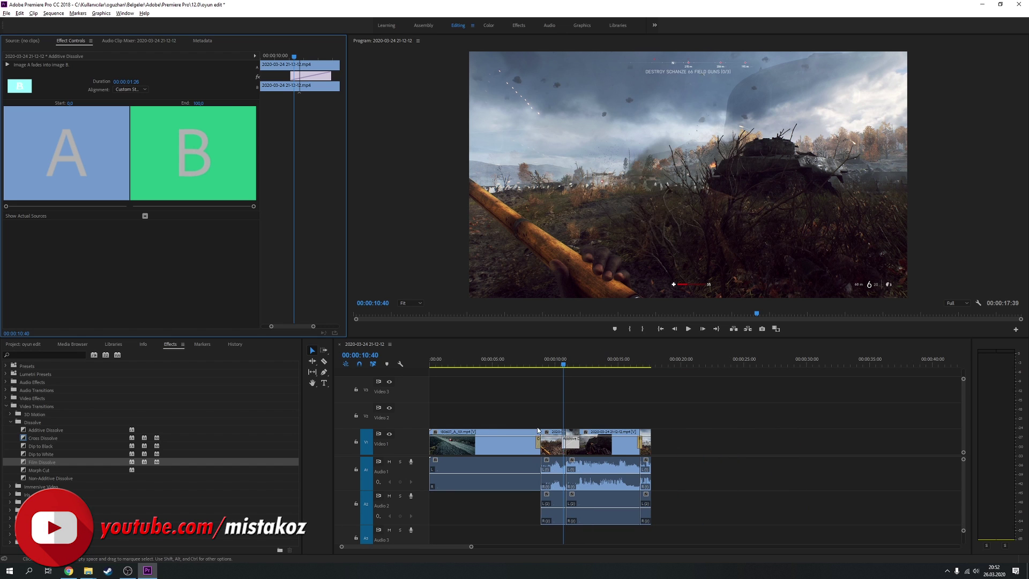
pyautogui.moveTo(446, 396); pyautogui.dragTo(666, 443)
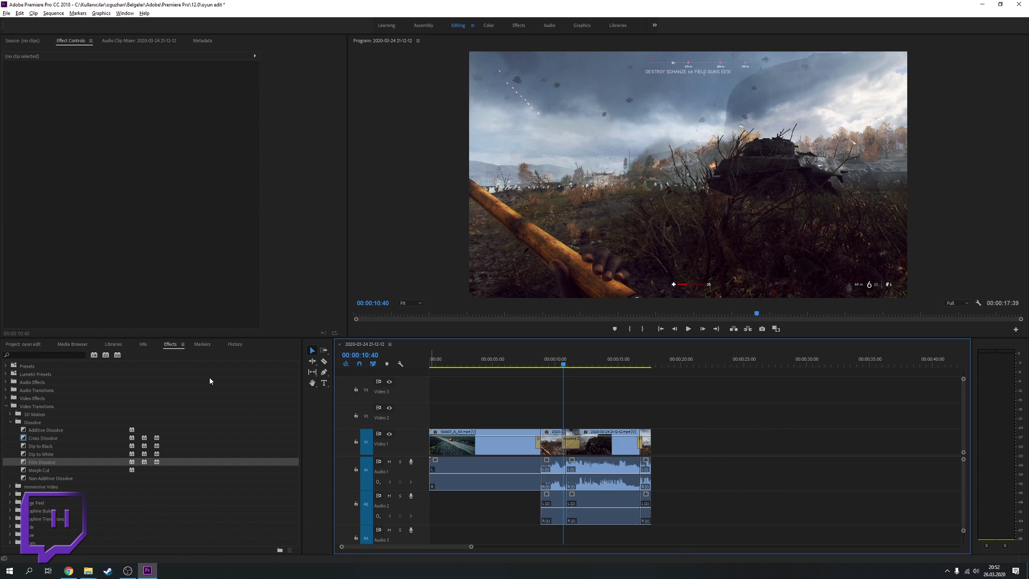
pyautogui.click(33, 346)
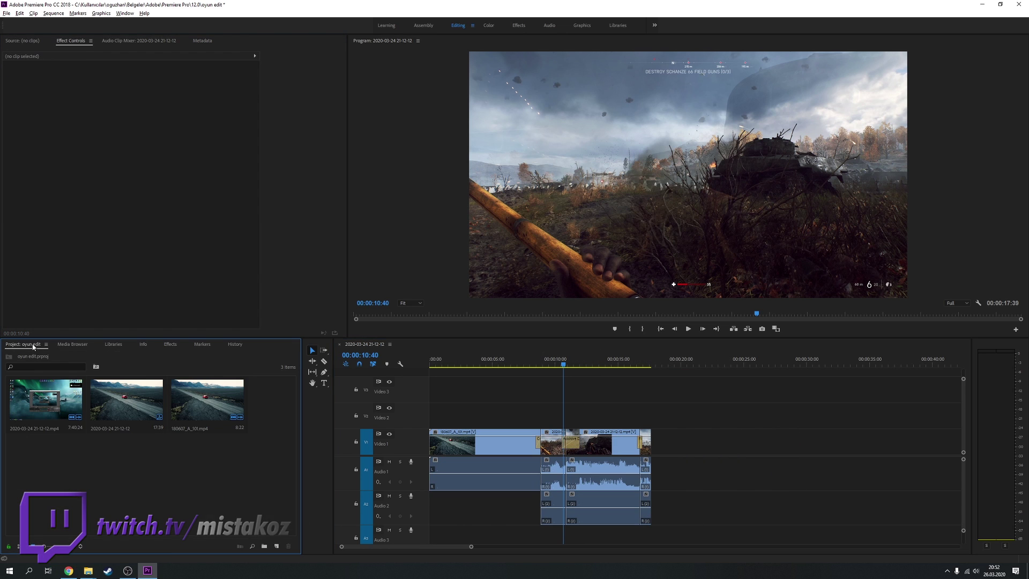
# Select all clips with Ctrl+A, then deselect them and park the playhead at 00:00:07:09
pyautogui.click(724, 410)
pyautogui.hotkey('ctrl', 'a')
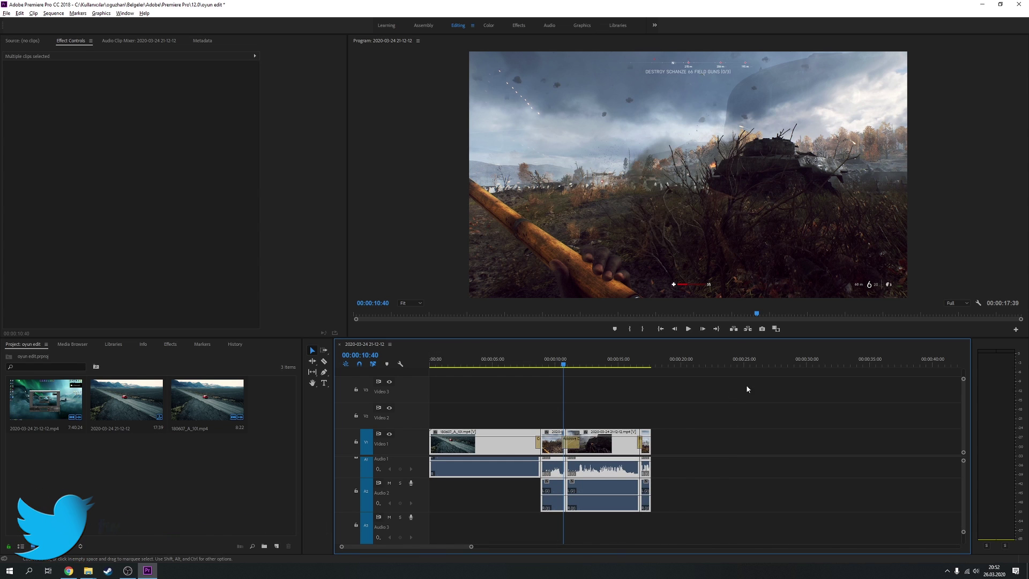
pyautogui.click(521, 368)
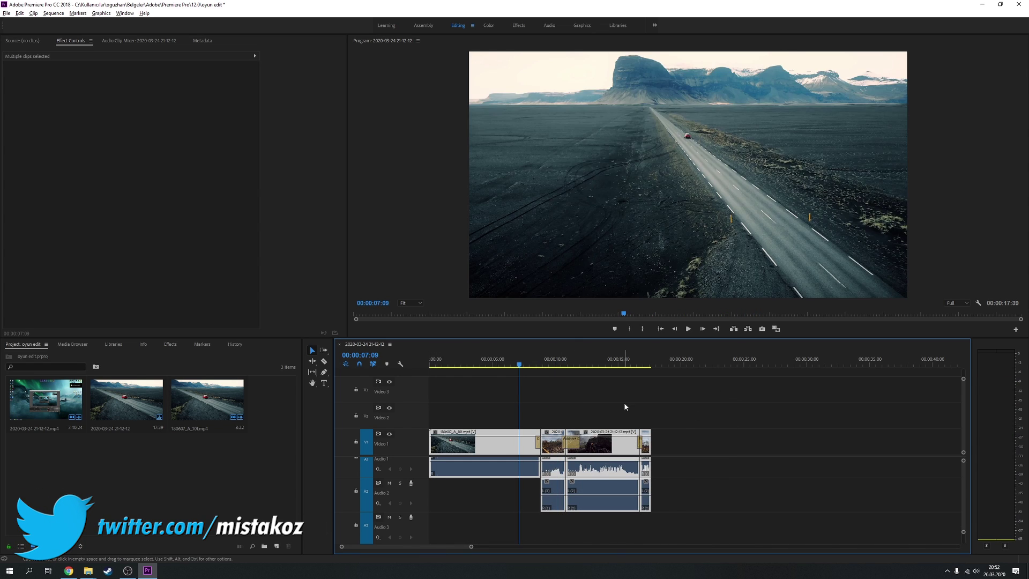
pyautogui.click(624, 402)
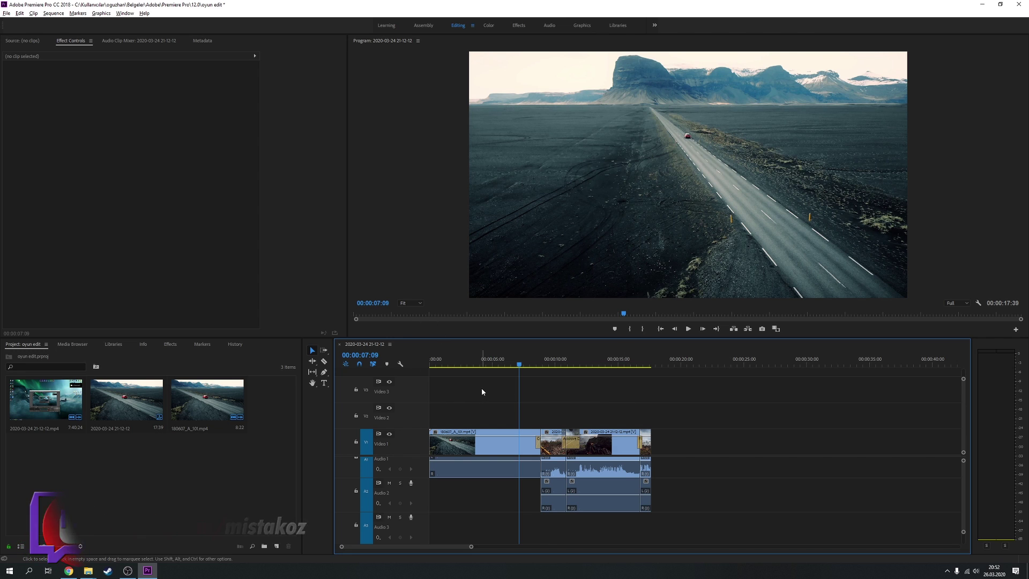
pyautogui.click(8, 14)
pyautogui.moveTo(80, 254)
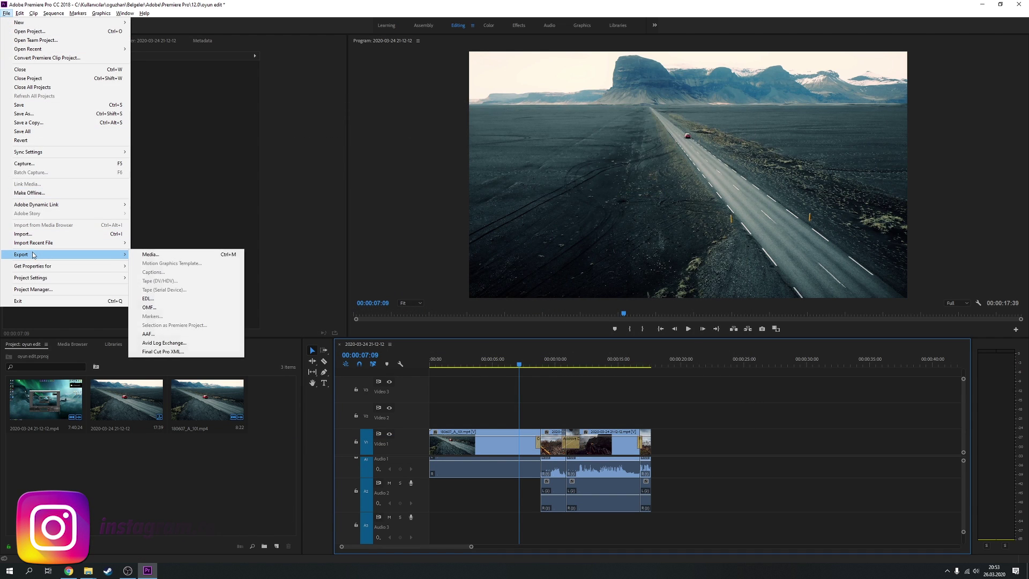
pyautogui.click(154, 258)
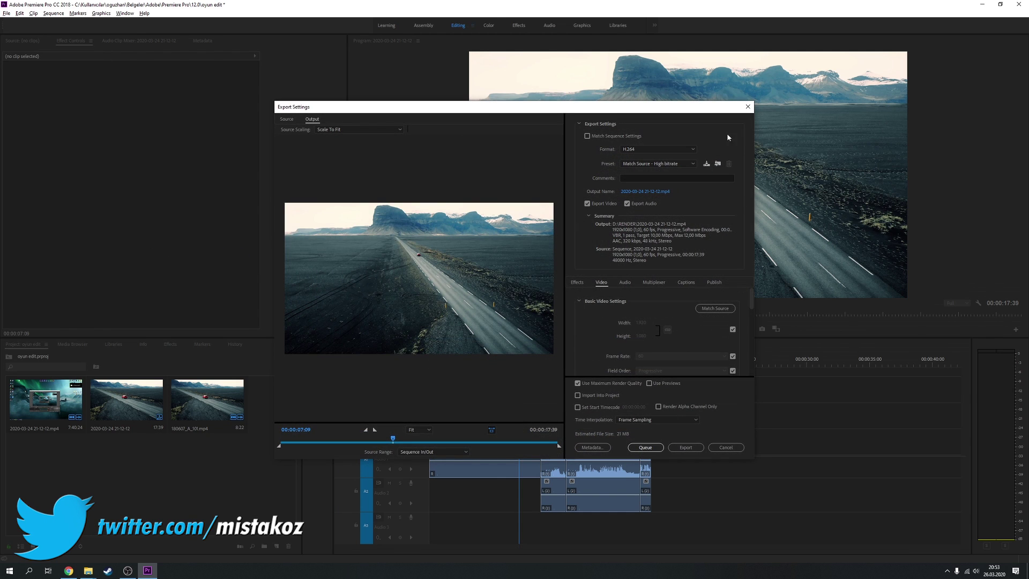
pyautogui.click(748, 109)
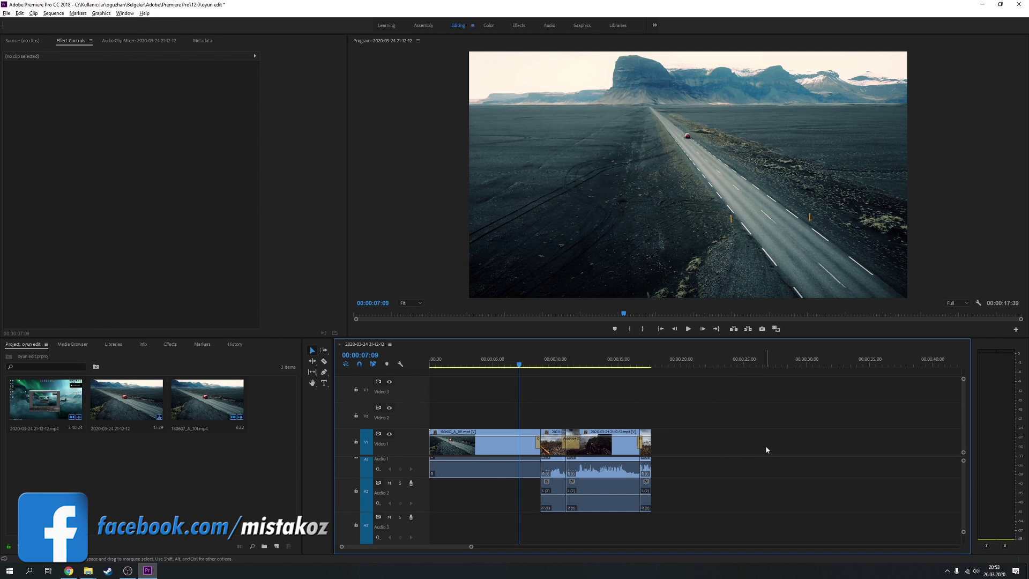
pyautogui.hotkey('ctrl', 'm')
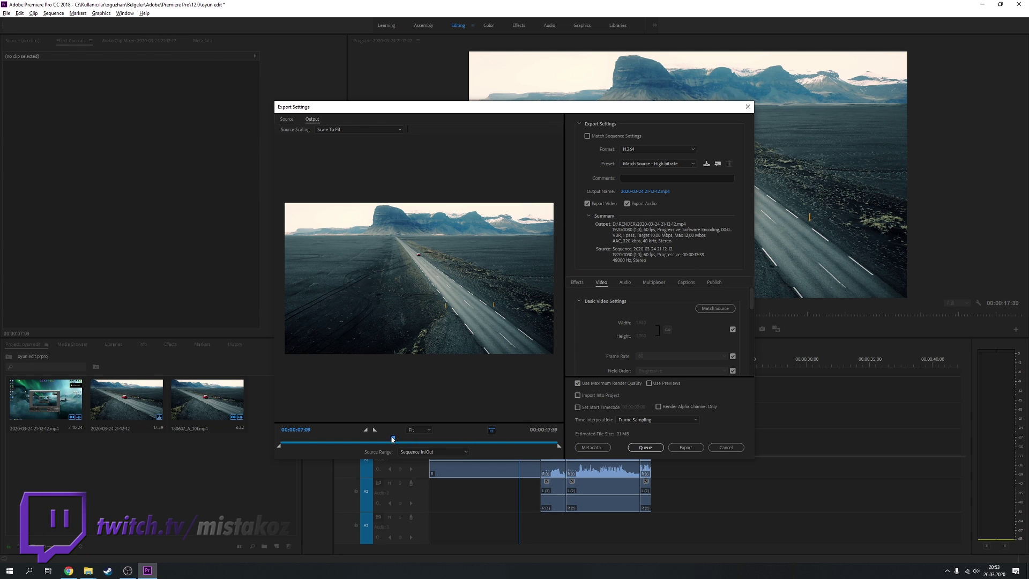
pyautogui.moveTo(393, 439); pyautogui.dragTo(425, 441)
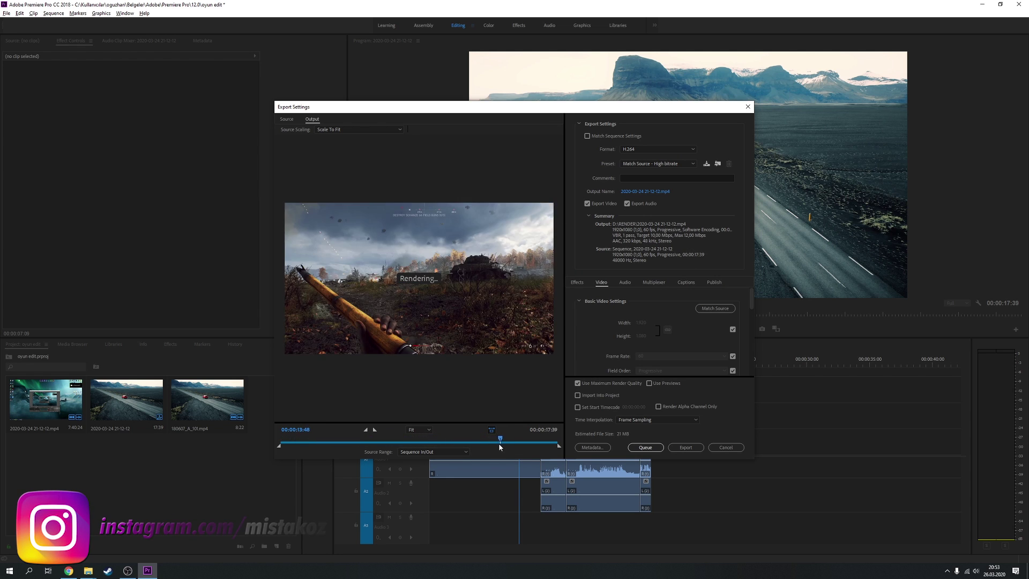
pyautogui.moveTo(425, 441)
pyautogui.mouseDown()
pyautogui.moveTo(528, 447)
pyautogui.moveTo(424, 440)
pyautogui.mouseUp()
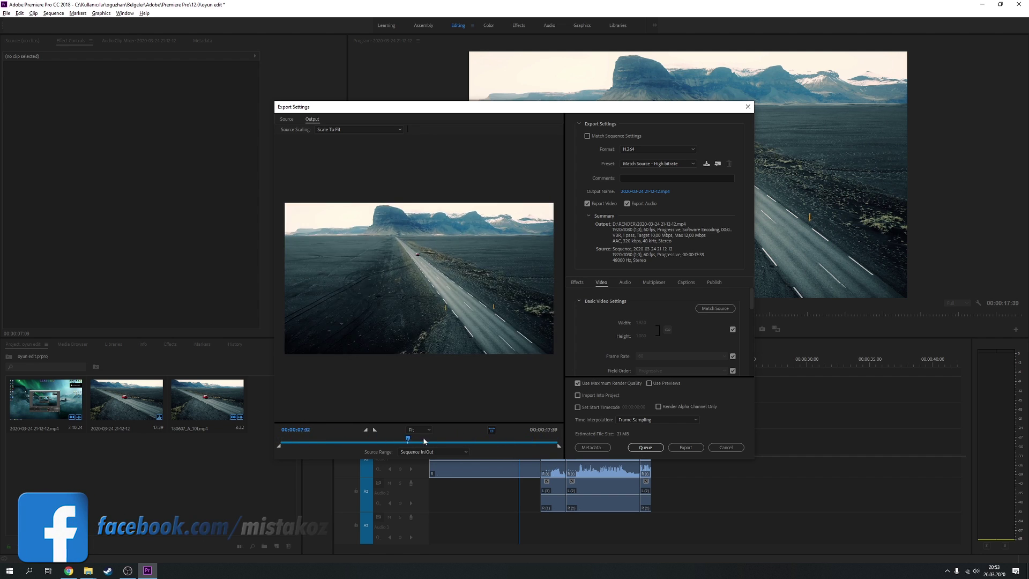
pyautogui.moveTo(424, 440); pyautogui.dragTo(410, 441)
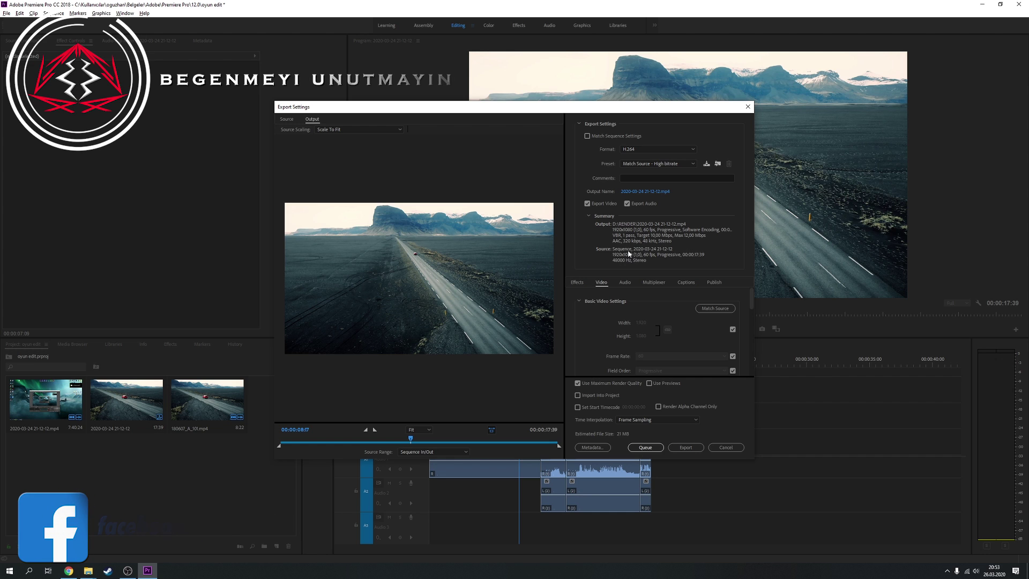
pyautogui.press('Escape')
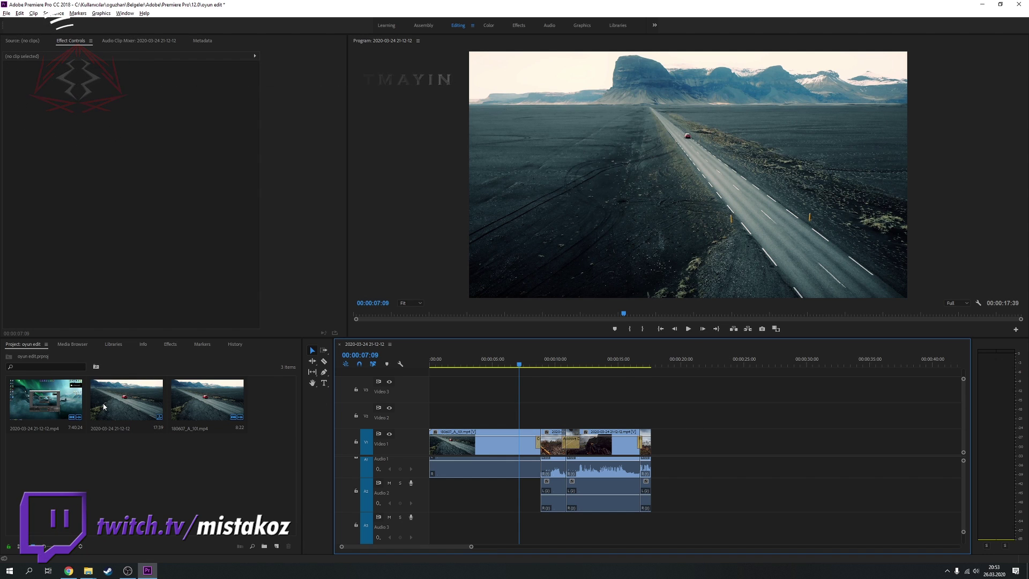
# Check the sequence details in the Project bin and move the playhead to 00:00:06:08
pyautogui.click(126, 399)
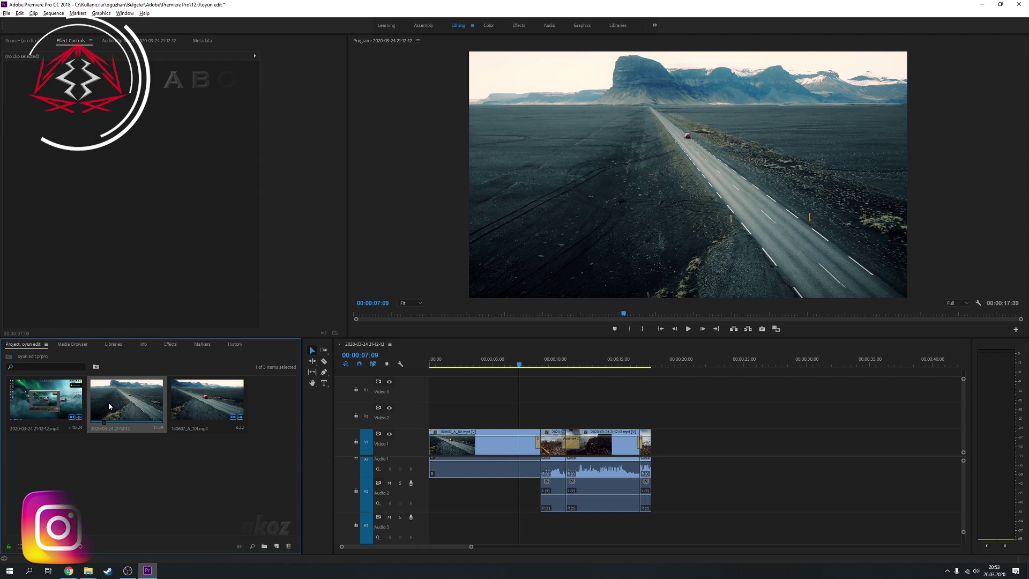
pyautogui.click(143, 344)
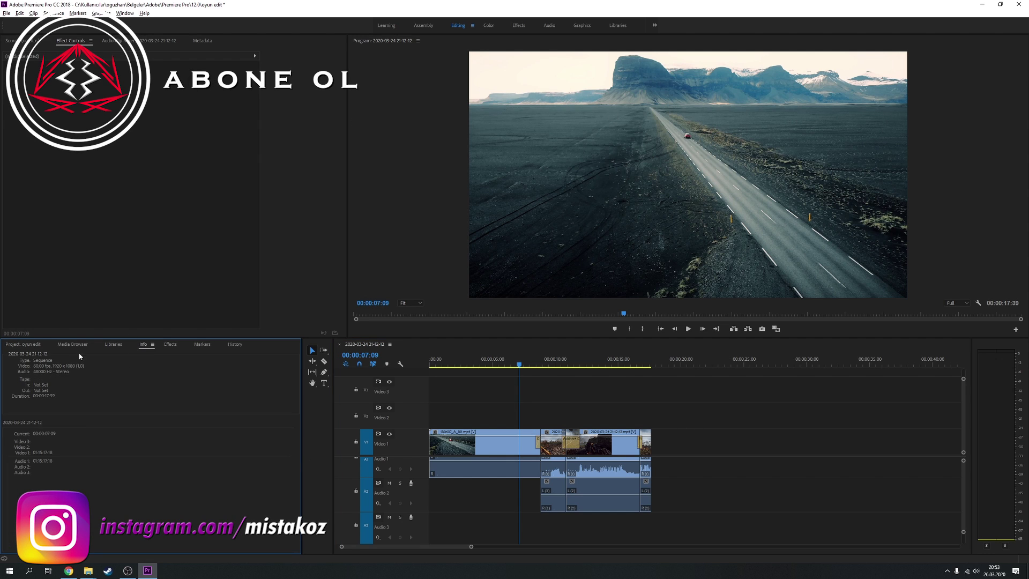
pyautogui.click(22, 344)
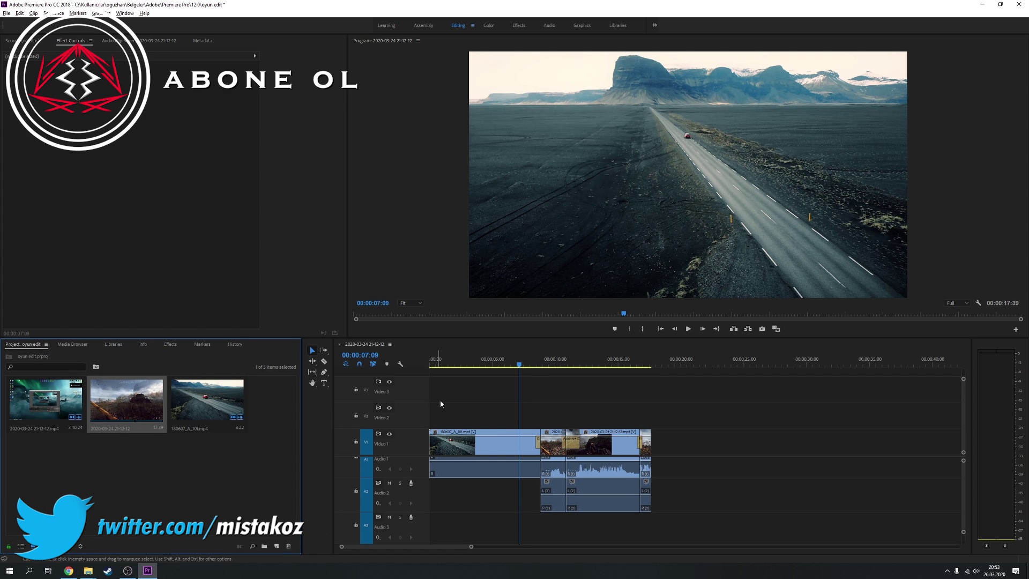
pyautogui.click(489, 396)
pyautogui.click(506, 365)
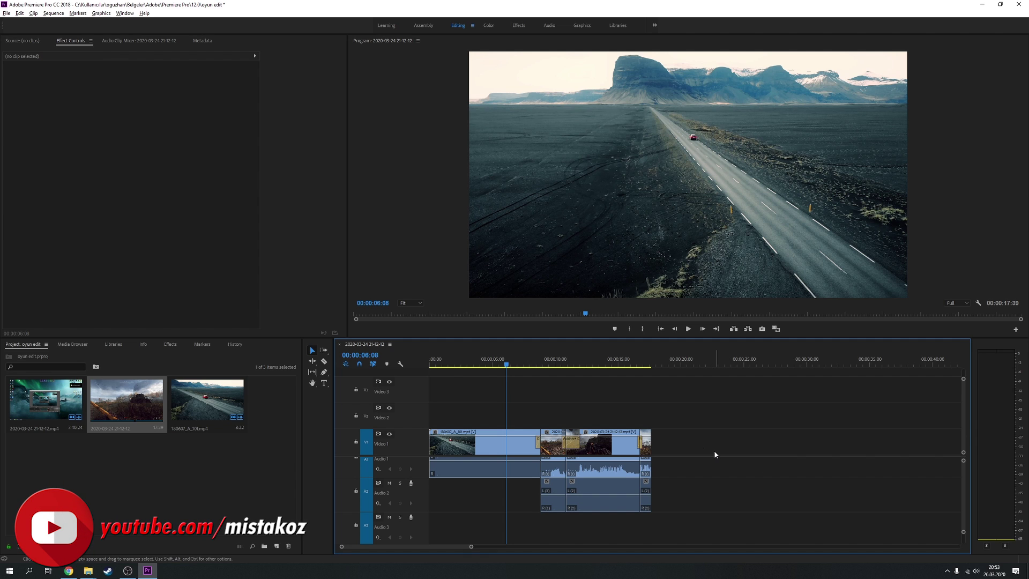
# Set the sequence frame size to 1280x720 in Sequence Settings and confirm deleting previews
pyautogui.click(54, 13)
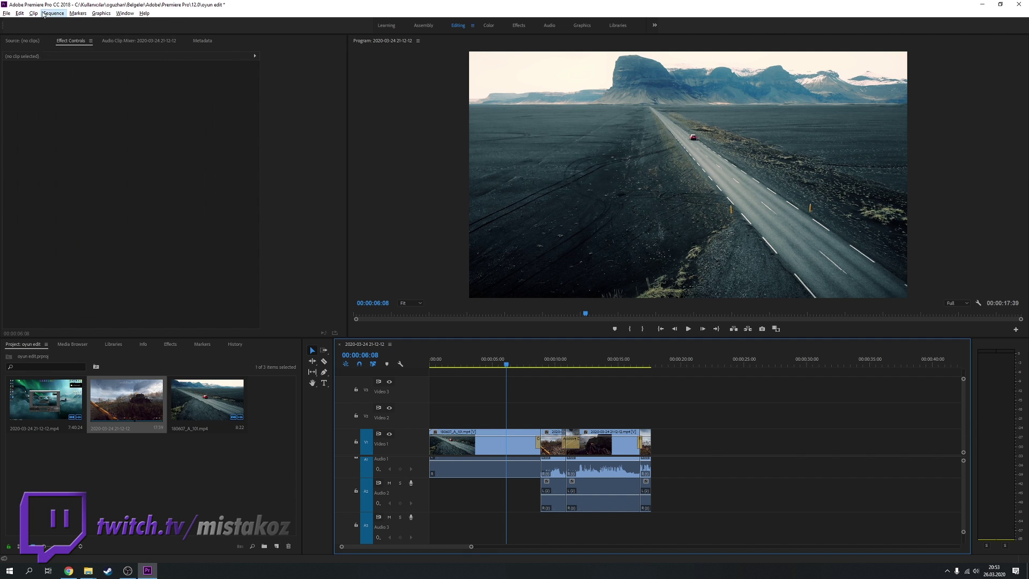
pyautogui.click(59, 23)
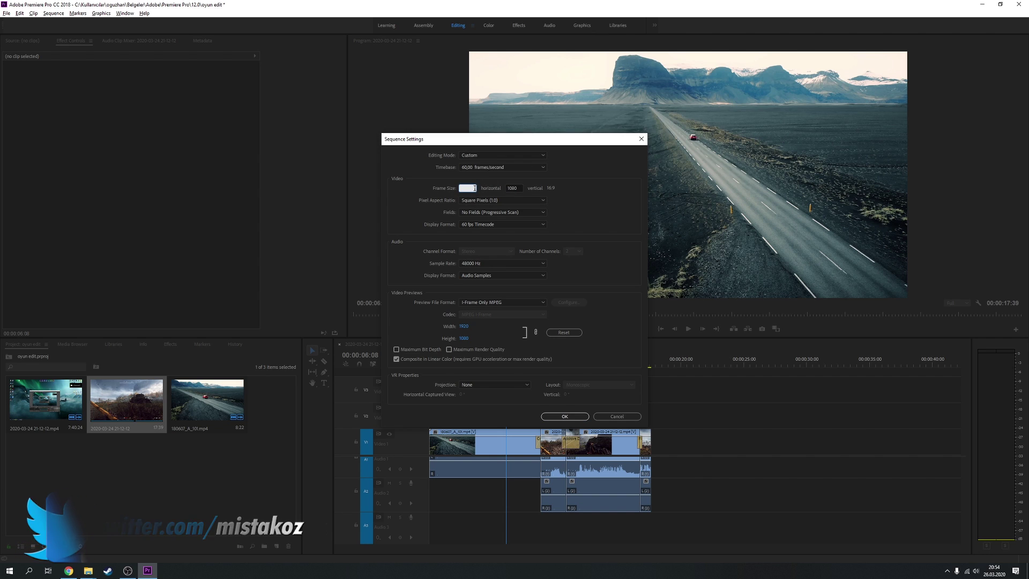
pyautogui.write('1280')
pyautogui.press('Tab')
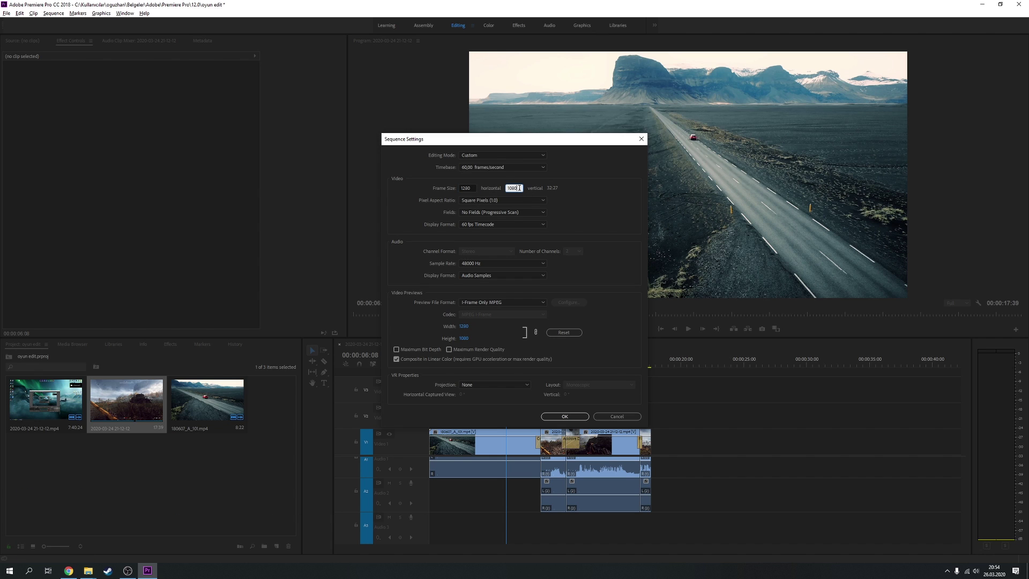
pyautogui.write('720')
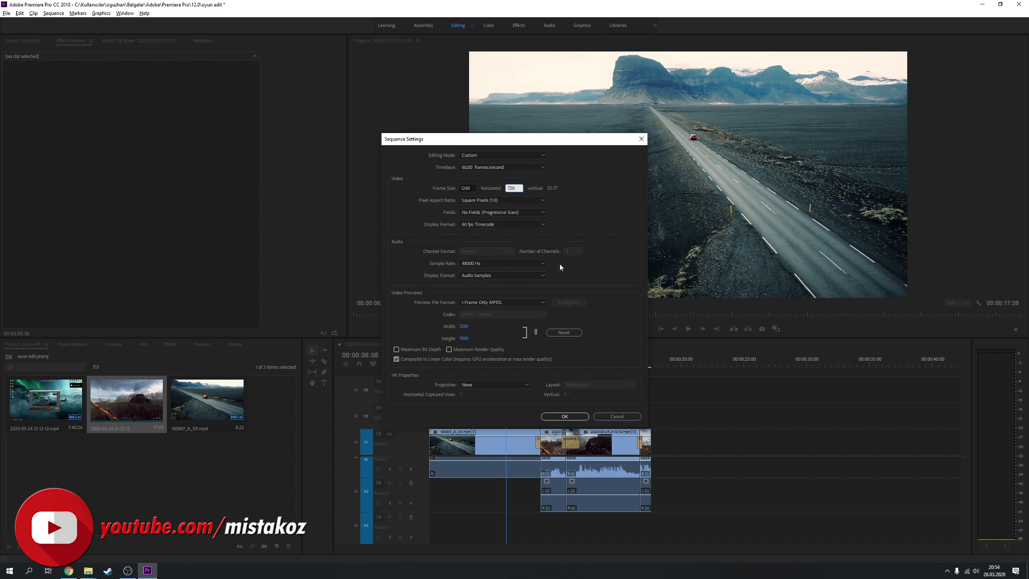
pyautogui.click(561, 418)
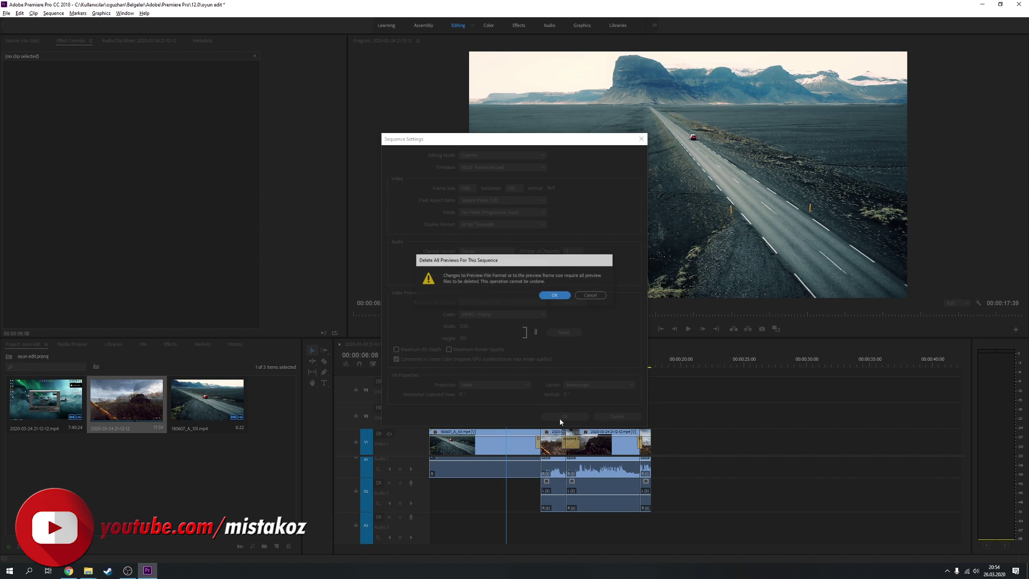
pyautogui.click(555, 296)
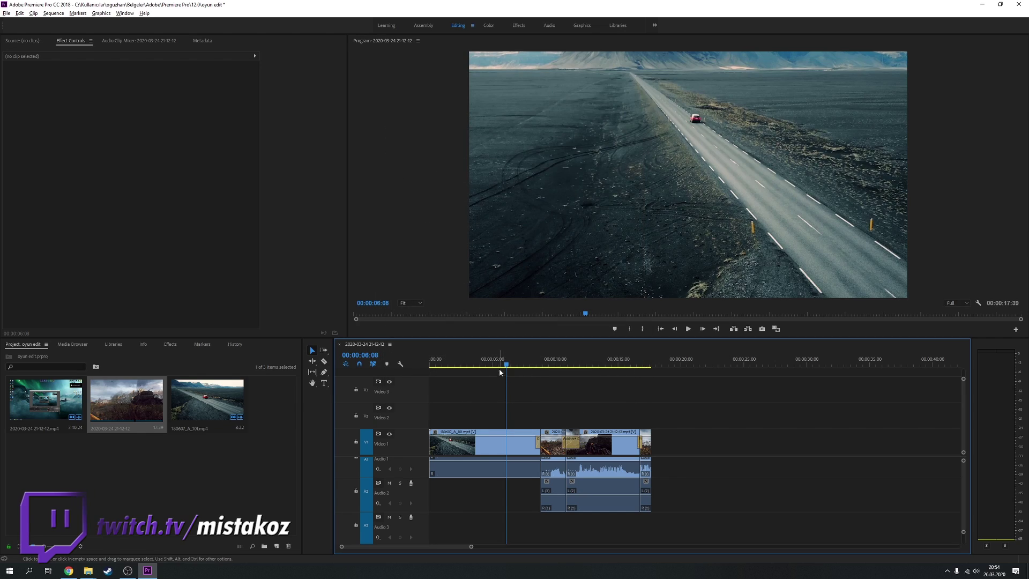
# Select the V1 gameplay clip near 10 seconds and drag its Motion Scale down from 100
pyautogui.moveTo(499, 372); pyautogui.dragTo(581, 381)
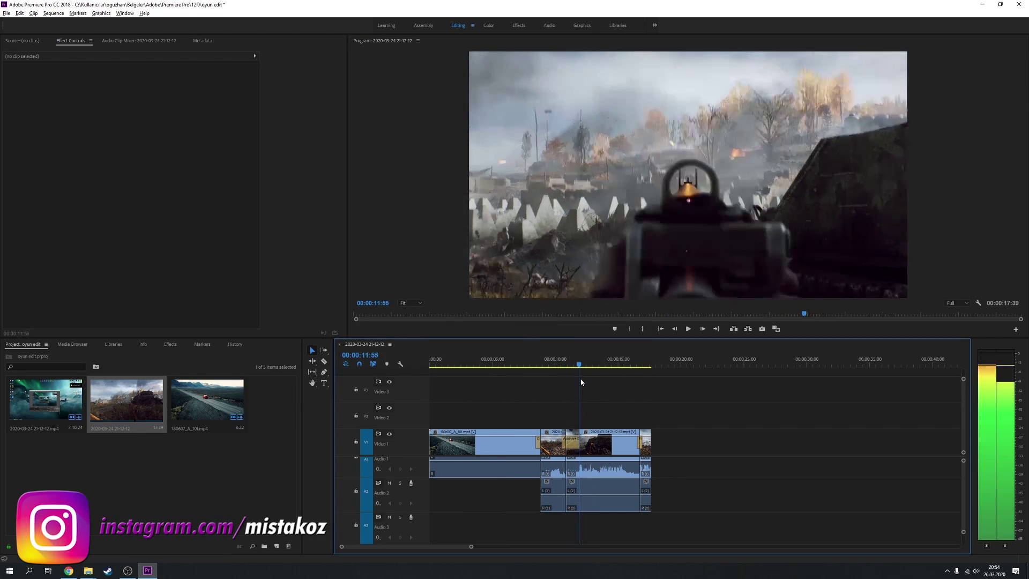
pyautogui.moveTo(582, 381); pyautogui.dragTo(559, 378)
pyautogui.click(602, 456)
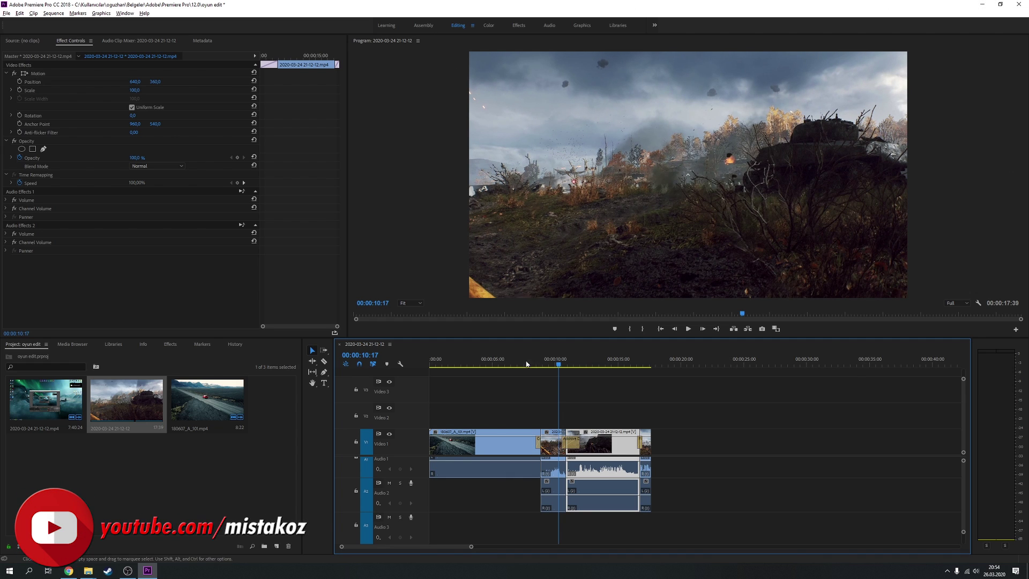
pyautogui.moveTo(569, 364); pyautogui.dragTo(594, 364)
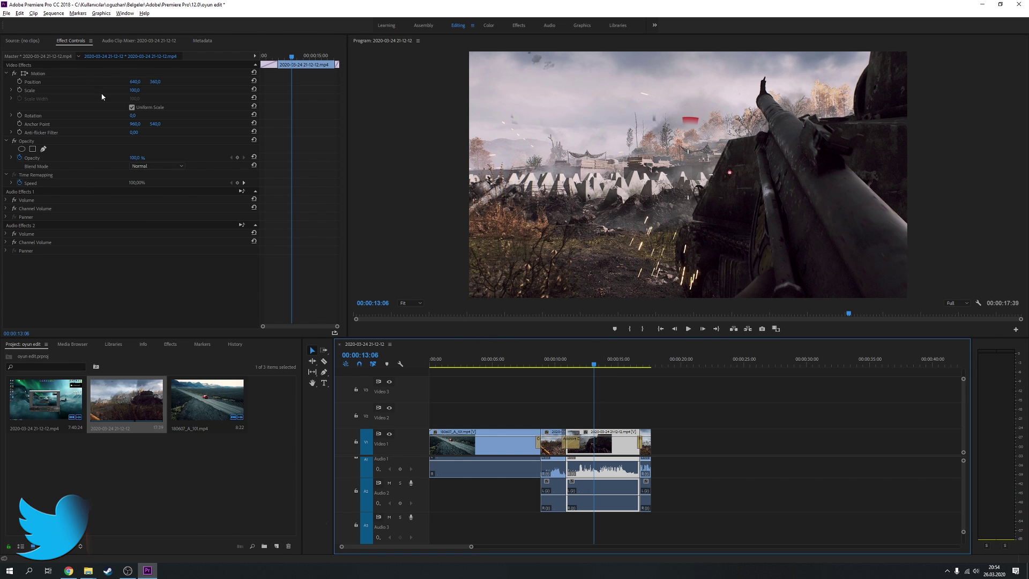
pyautogui.moveTo(134, 90)
pyautogui.mouseDown()
pyautogui.moveTo(97, 90)
pyautogui.moveTo(498, 90)
pyautogui.mouseUp()
# Undo the gameplay clip's scale change and reselect the clip
pyautogui.hotkey('ctrl', 'z')
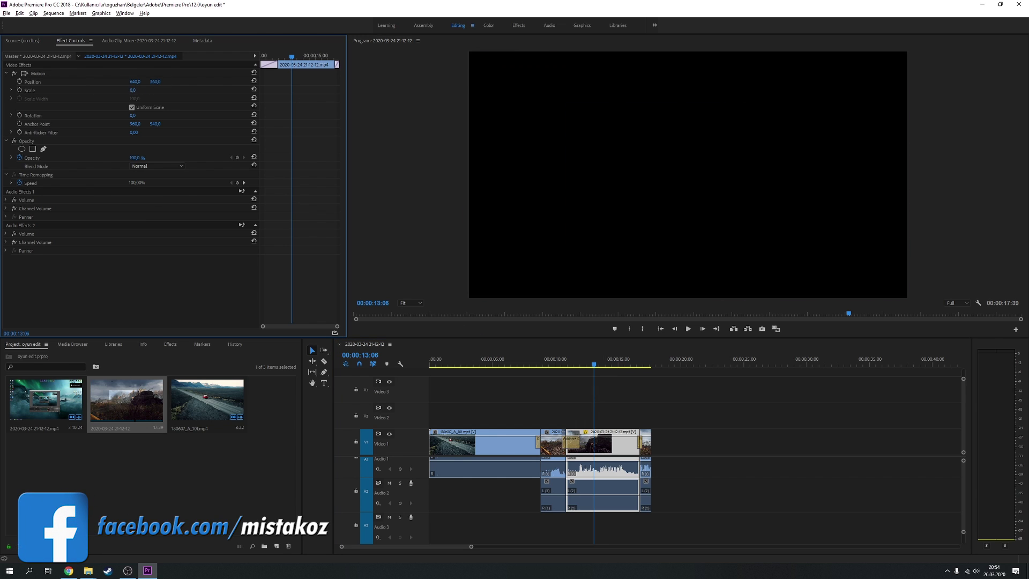
pyautogui.click(729, 445)
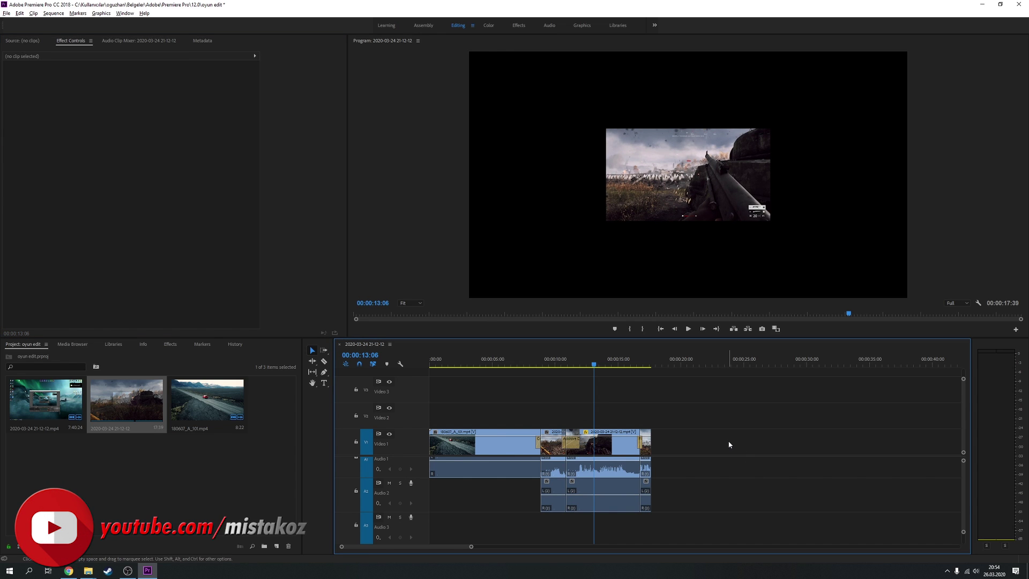
pyautogui.click(606, 450)
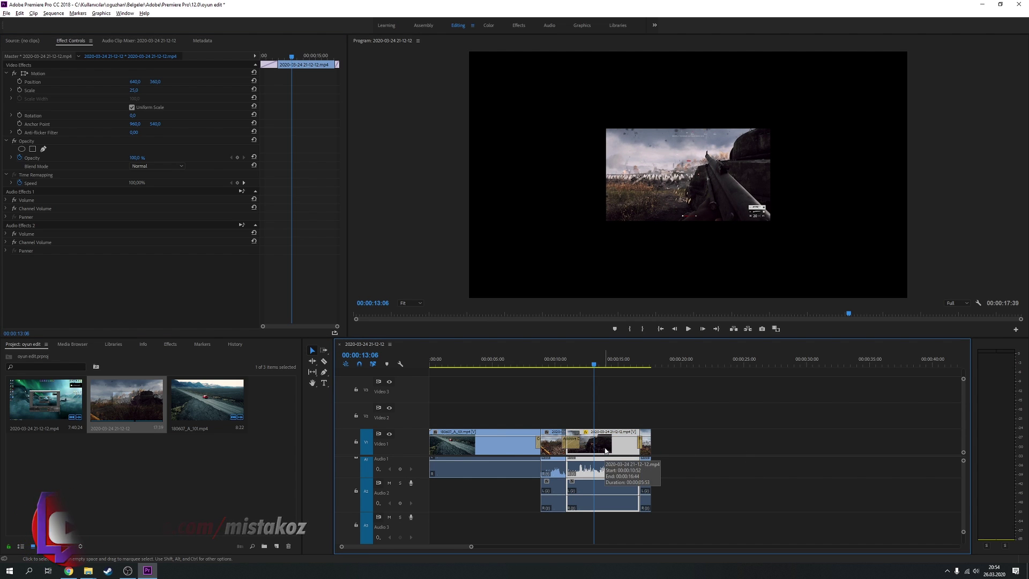
pyautogui.rightClick(605, 450)
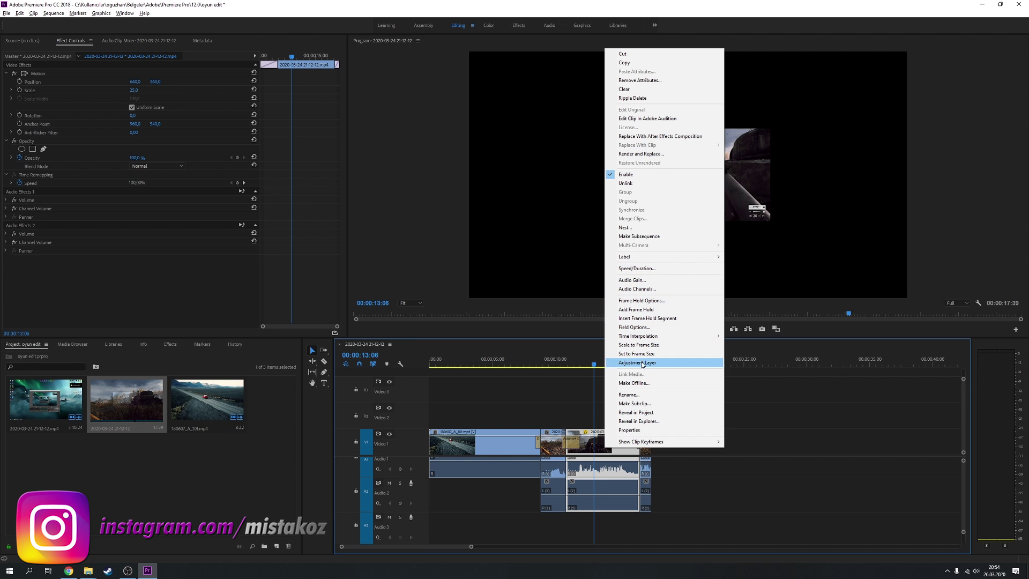
pyautogui.click(652, 346)
pyautogui.click(714, 432)
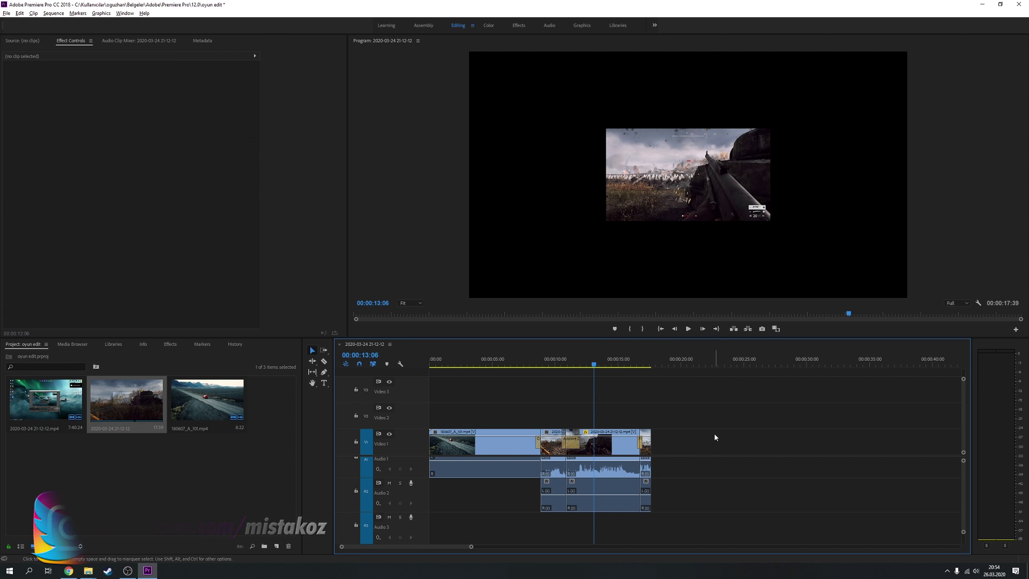
pyautogui.click(518, 368)
# Apply Scale to Frame Size to all clips in the sequence
pyautogui.moveTo(757, 530); pyautogui.dragTo(432, 437)
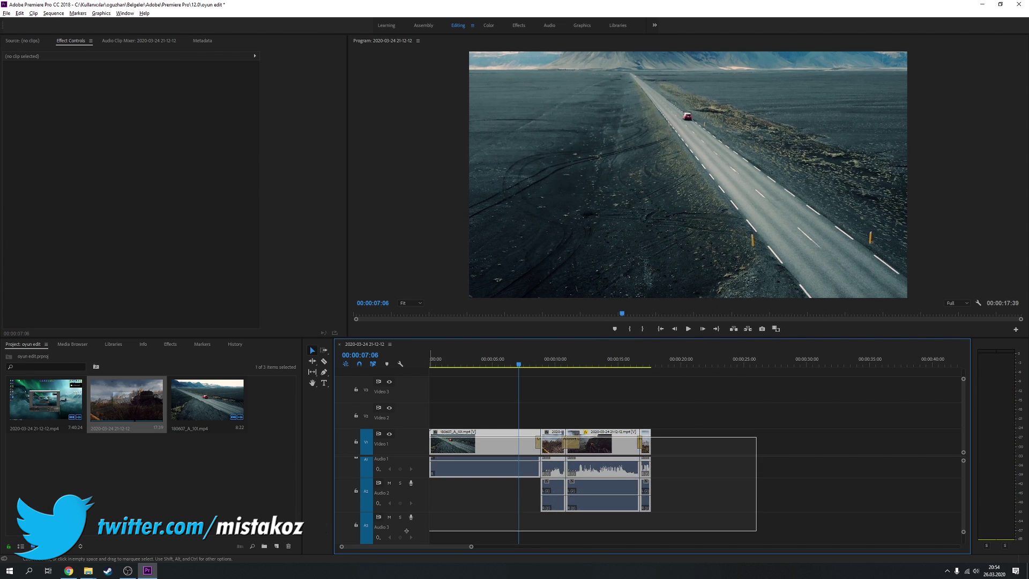
pyautogui.rightClick(503, 444)
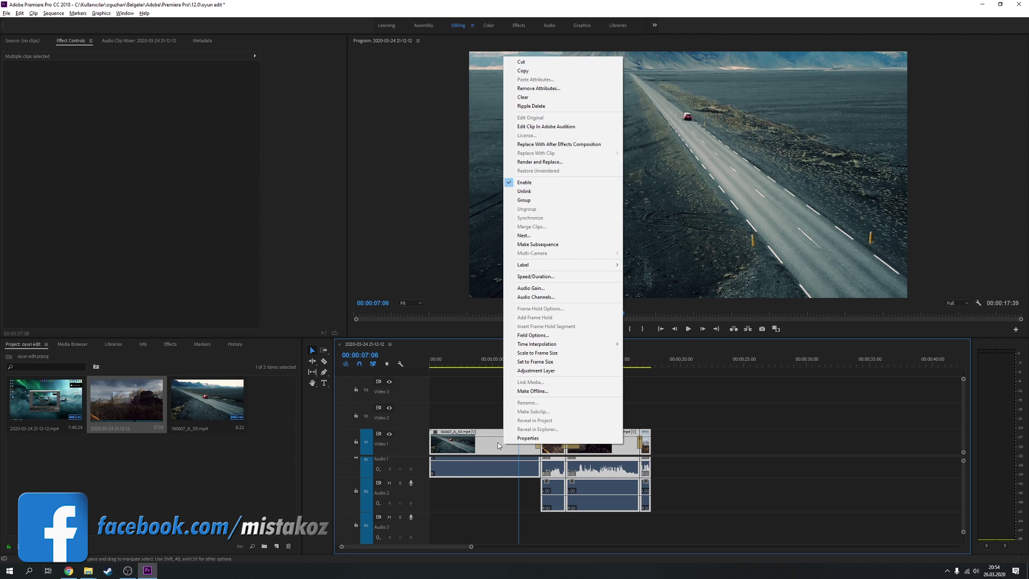
pyautogui.click(567, 353)
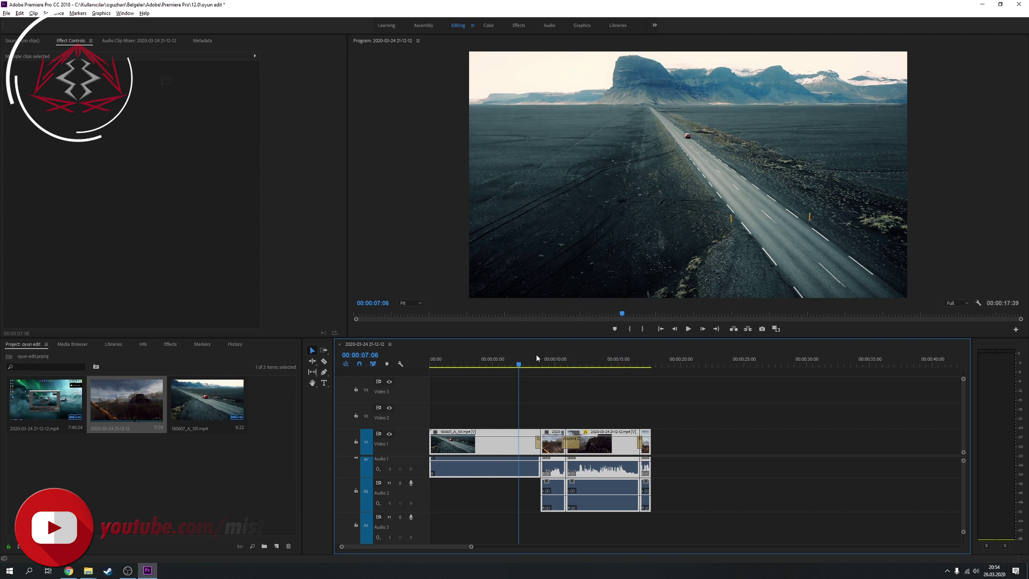
# Set the gameplay clip's Scale to 100 and preview the end of the sequence
pyautogui.click(563, 363)
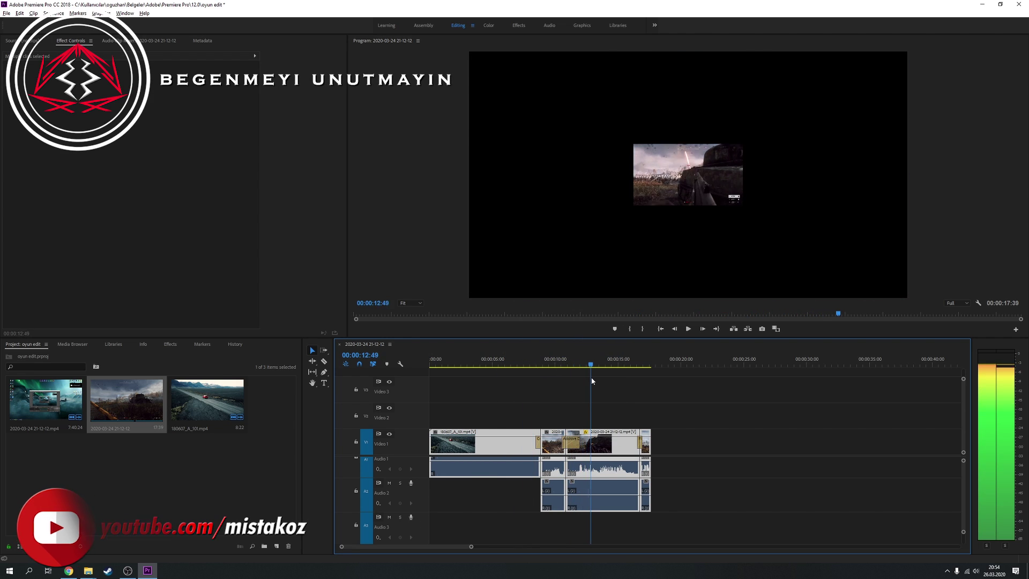
pyautogui.rightClick(608, 453)
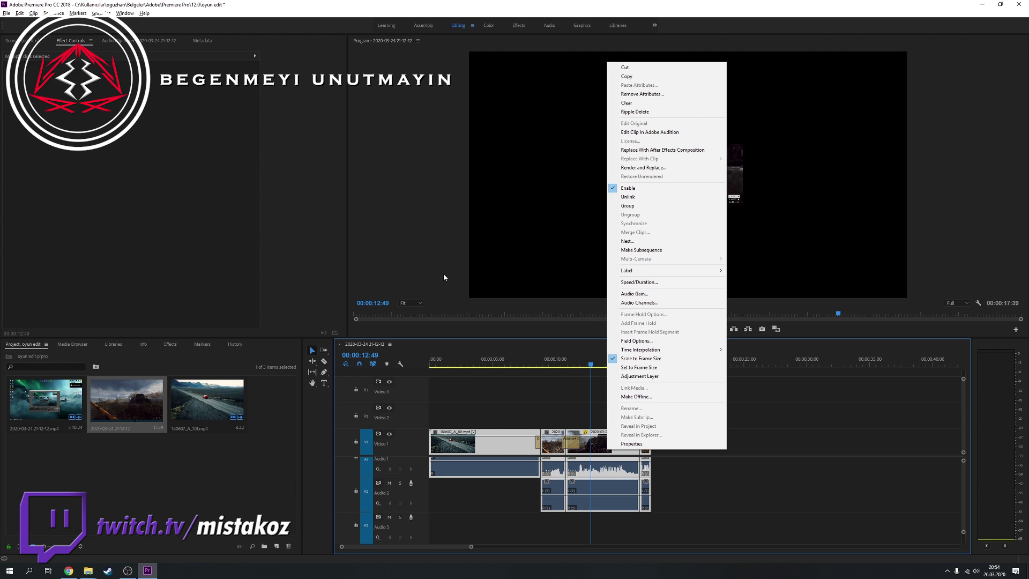
pyautogui.click(162, 177)
pyautogui.click(611, 442)
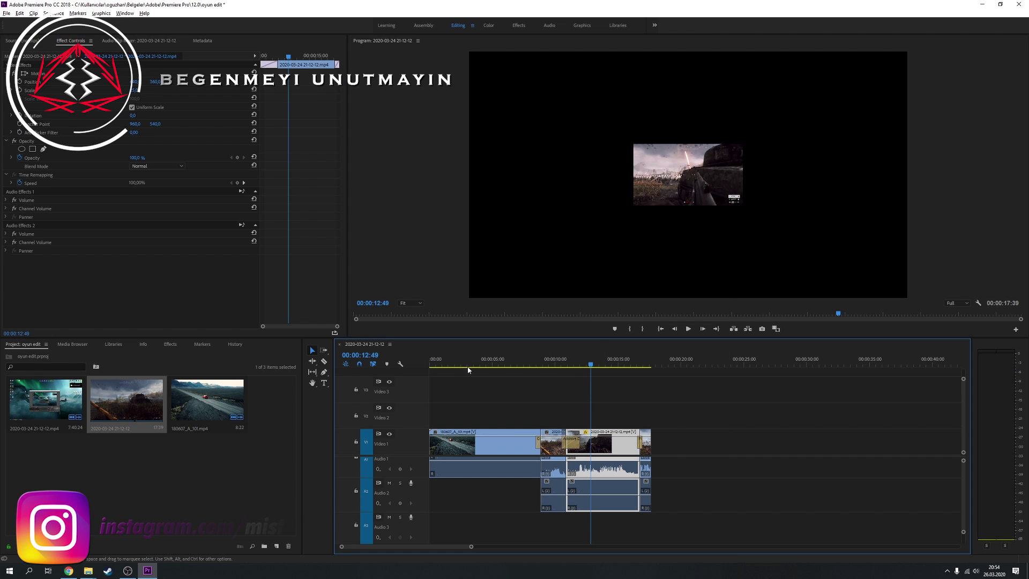
pyautogui.click(134, 90)
pyautogui.write('100')
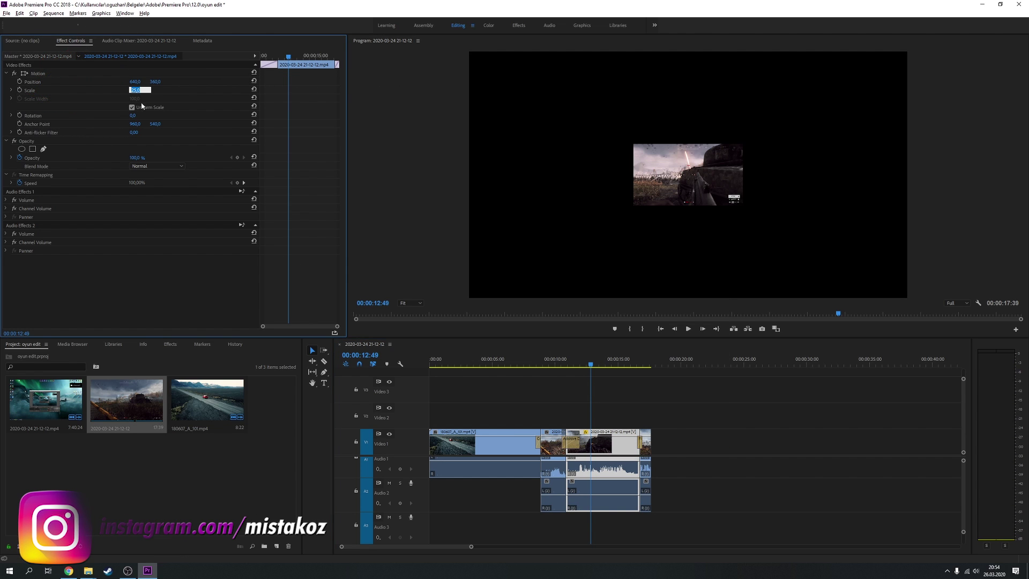
pyautogui.click(187, 326)
pyautogui.click(609, 376)
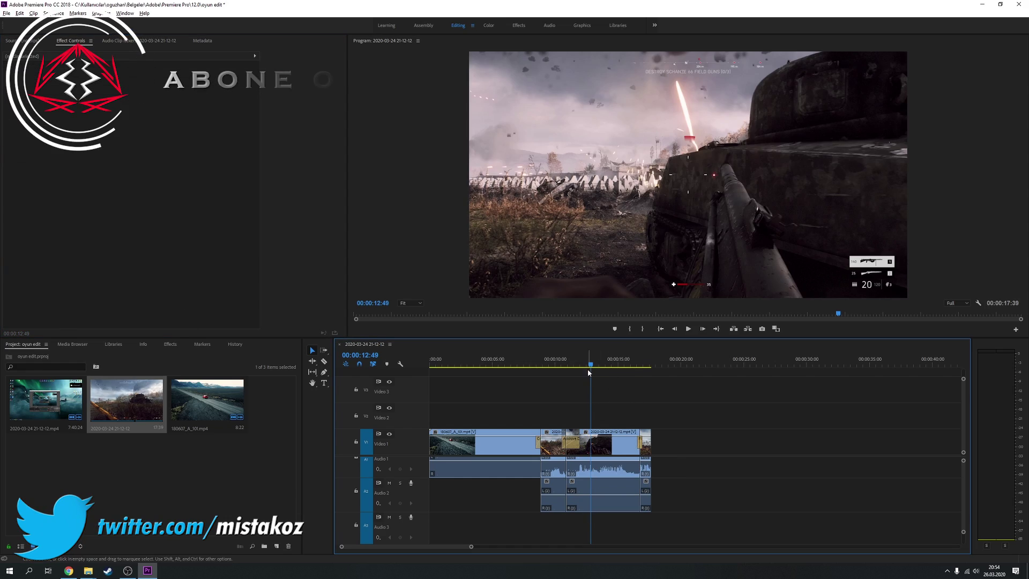
pyautogui.click(554, 374)
pyautogui.moveTo(554, 374)
pyautogui.mouseDown()
pyautogui.moveTo(599, 374)
pyautogui.moveTo(474, 387)
pyautogui.moveTo(581, 387)
pyautogui.mouseUp()
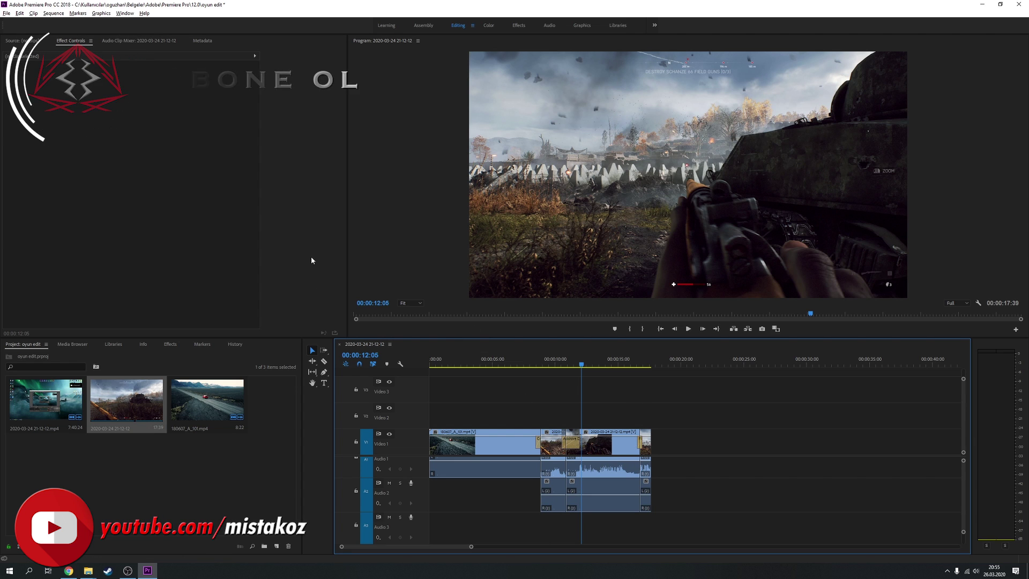
# Open Export Settings with Ctrl+M, keep H.264 and choose the YouTube 1080p HD preset
pyautogui.hotkey('ctrl', 'm')
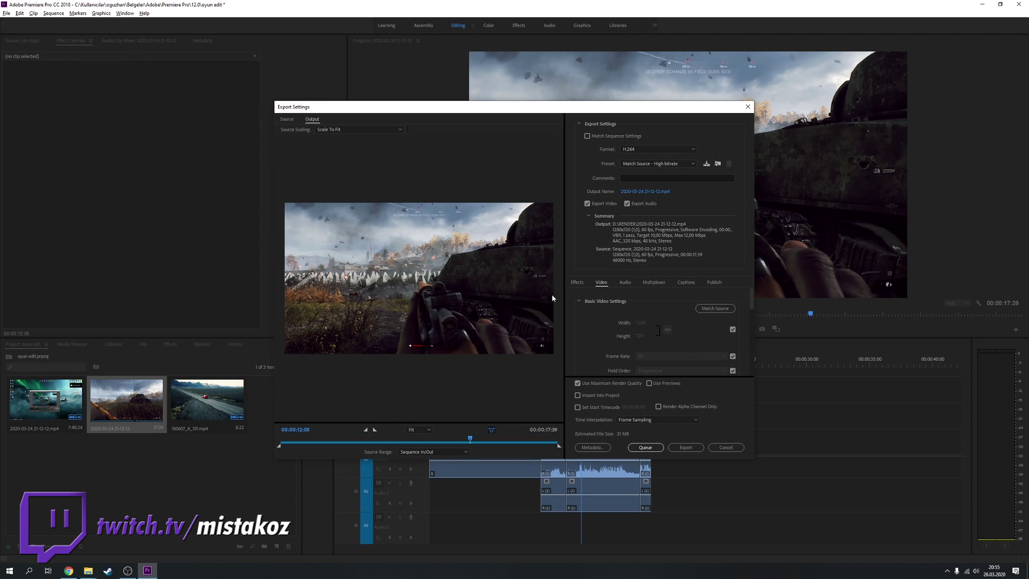
pyautogui.moveTo(470, 440); pyautogui.dragTo(407, 440)
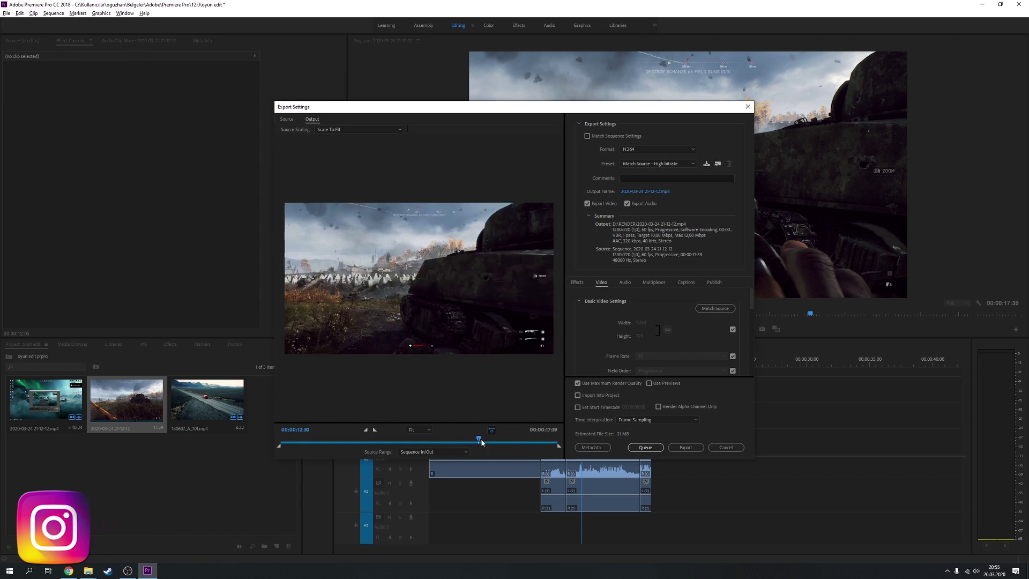
pyautogui.click(654, 149)
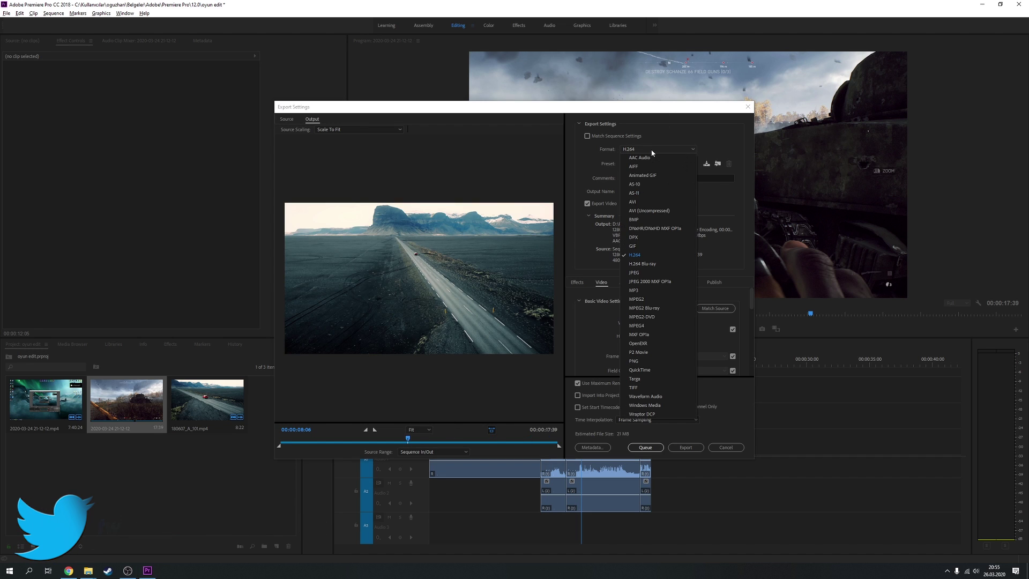
pyautogui.click(651, 256)
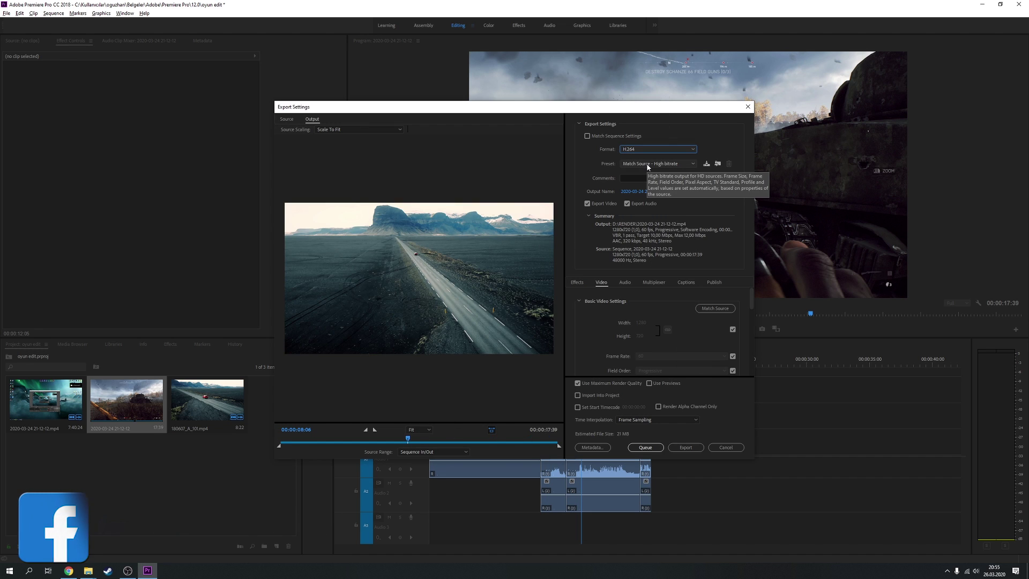
pyautogui.click(646, 164)
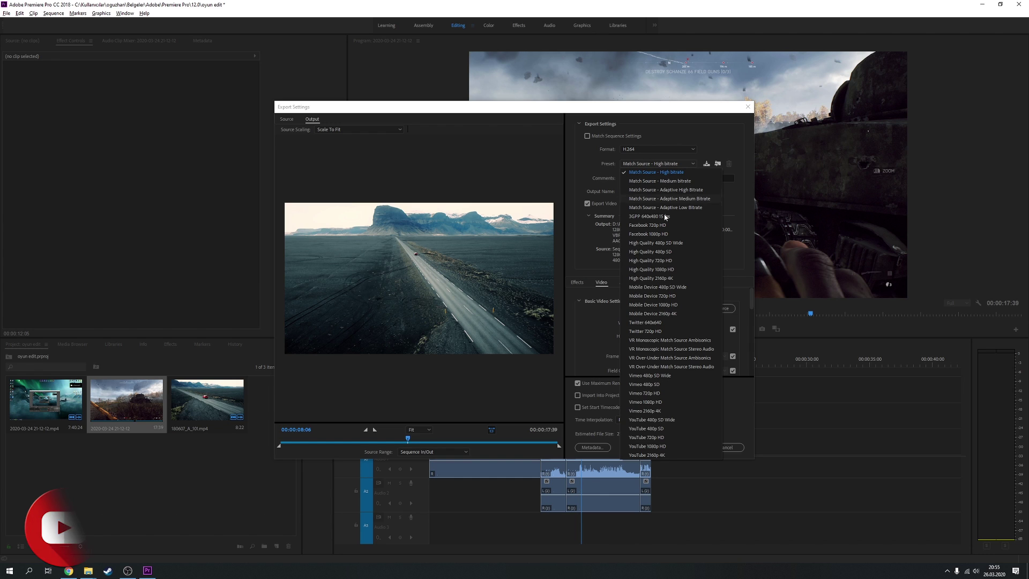
pyautogui.click(733, 245)
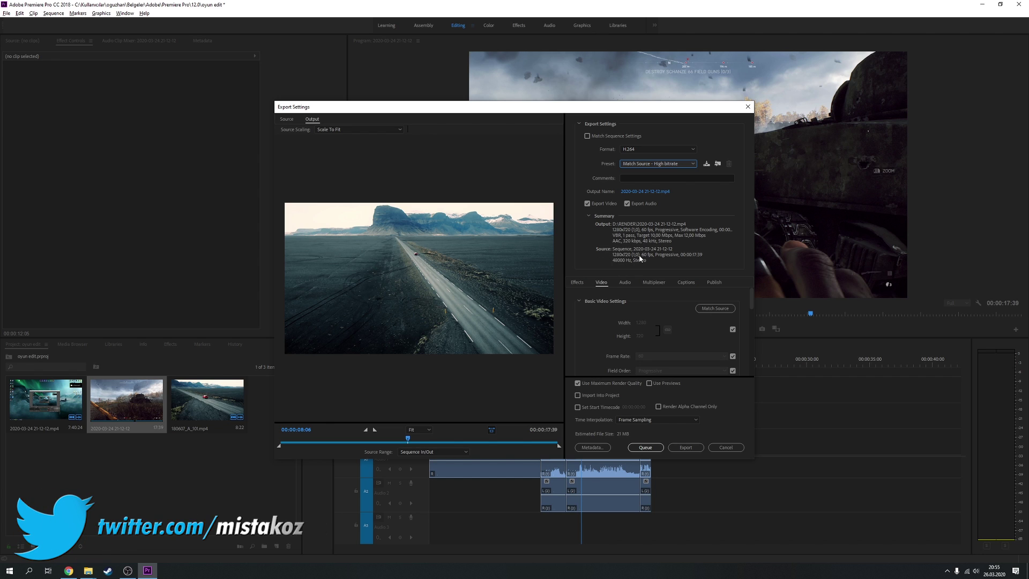
pyautogui.click(649, 166)
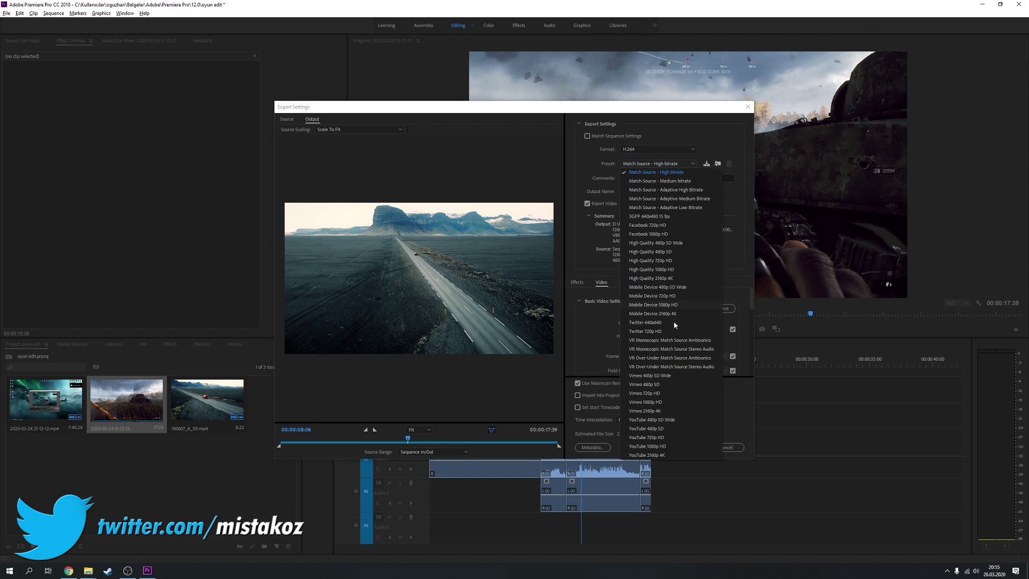
pyautogui.click(668, 446)
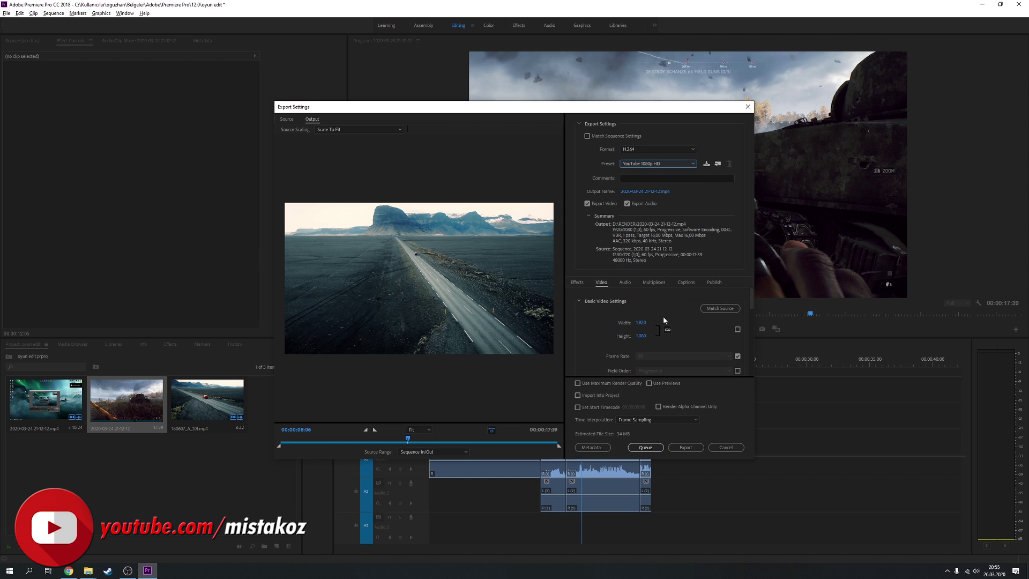
pyautogui.moveTo(408, 439); pyautogui.dragTo(433, 438)
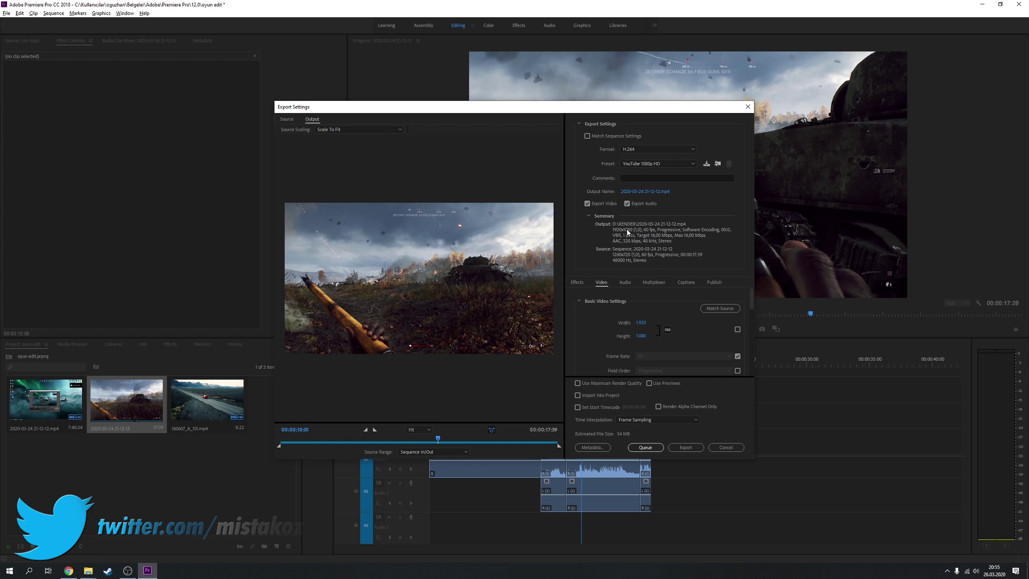
pyautogui.click(657, 164)
pyautogui.click(657, 164)
# Change the Sequence Settings to a 1920×1080 frame size at 60 fps and confirm
pyautogui.click(748, 106)
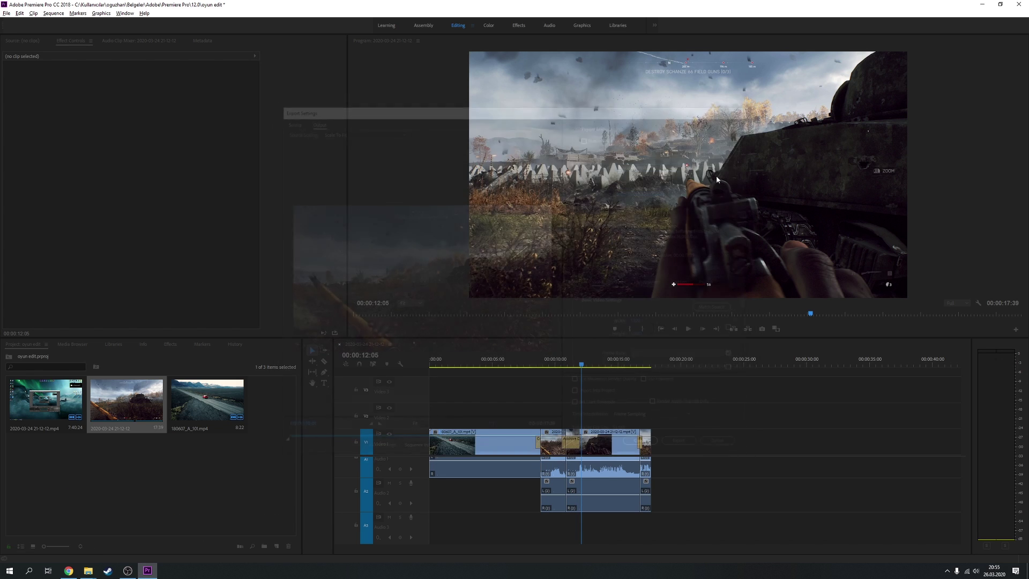
pyautogui.click(53, 13)
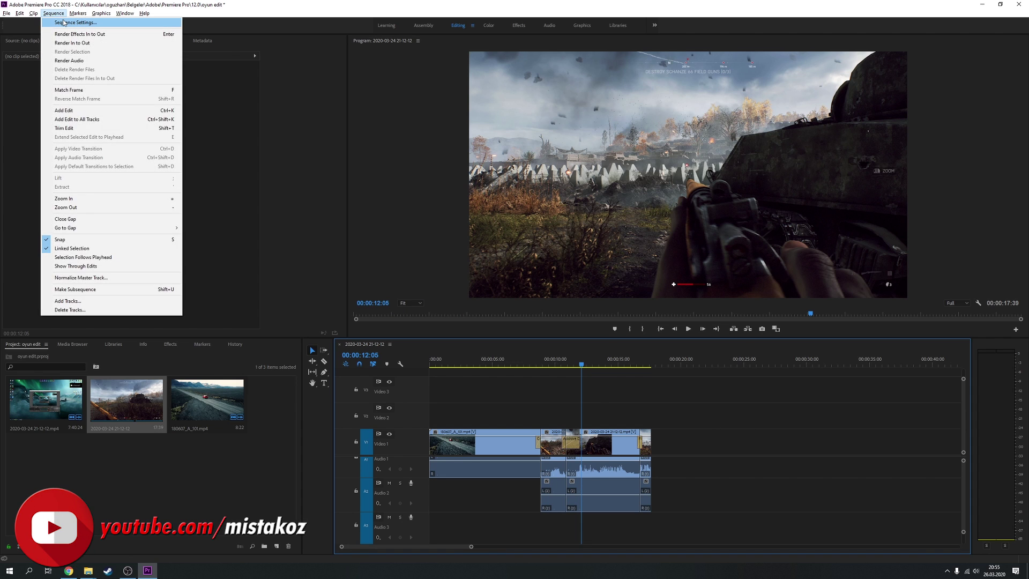
pyautogui.click(59, 23)
pyautogui.click(465, 188)
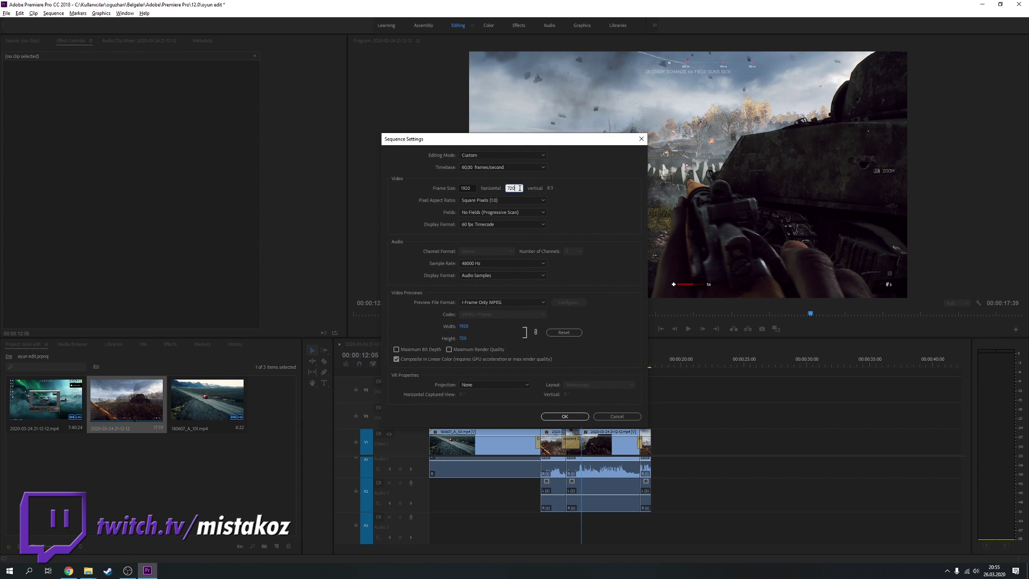
pyautogui.moveTo(519, 188); pyautogui.dragTo(504, 189)
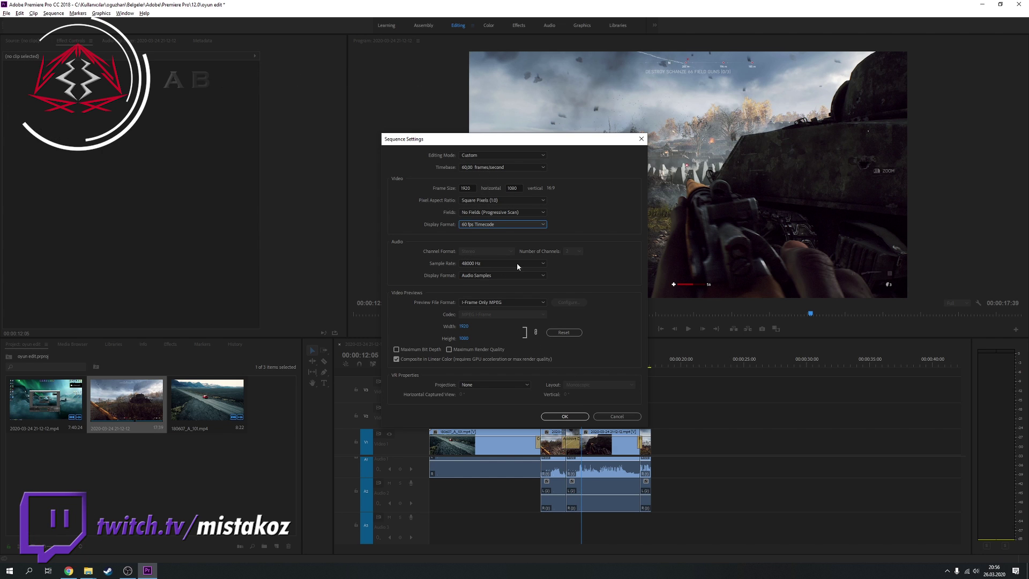
pyautogui.click(564, 417)
# Accept deleting previews, then apply Set to Frame Size and Scale to Frame Size to all clips
pyautogui.click(552, 295)
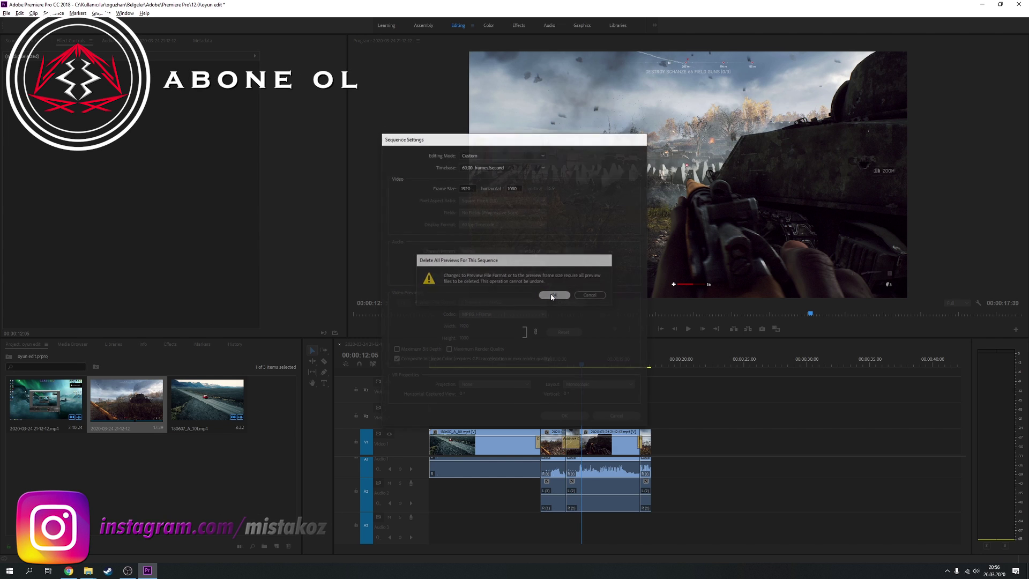
pyautogui.moveTo(589, 370)
pyautogui.mouseDown()
pyautogui.moveTo(615, 372)
pyautogui.moveTo(604, 372)
pyautogui.mouseUp()
pyautogui.hotkey('ctrl', 'a')
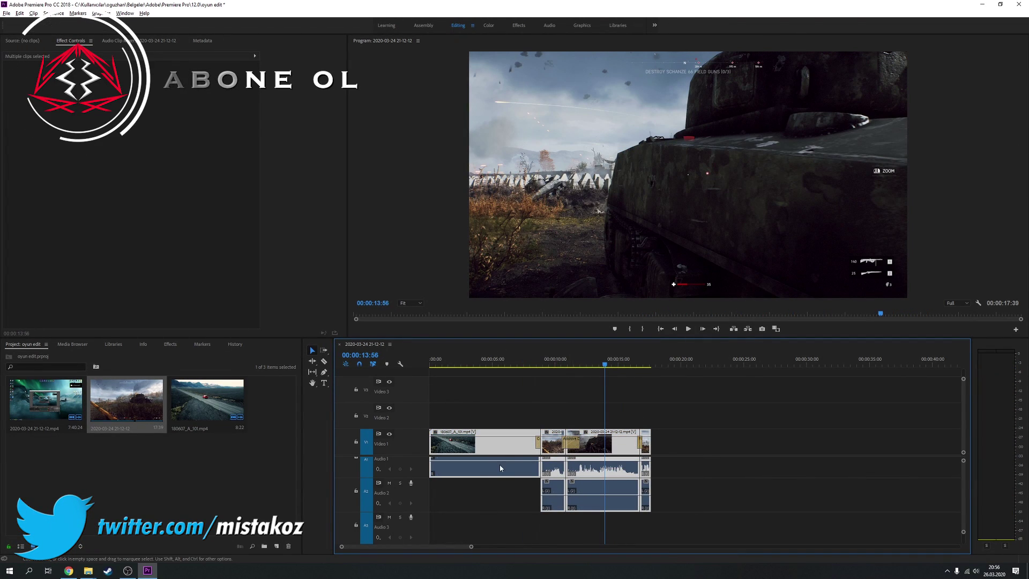
pyautogui.rightClick(506, 464)
pyautogui.click(554, 367)
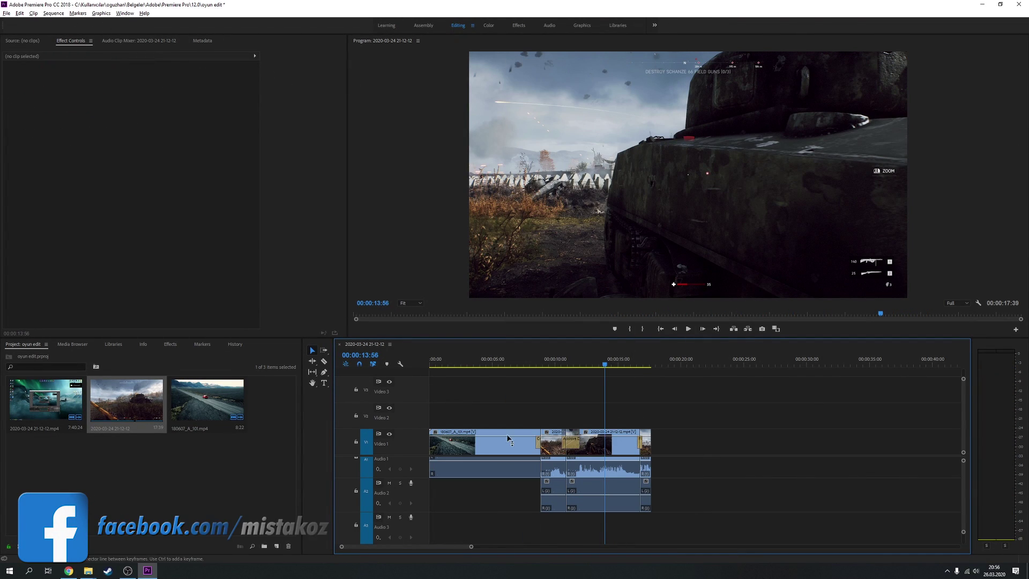
pyautogui.moveTo(471, 402); pyautogui.dragTo(718, 530)
pyautogui.rightClick(514, 450)
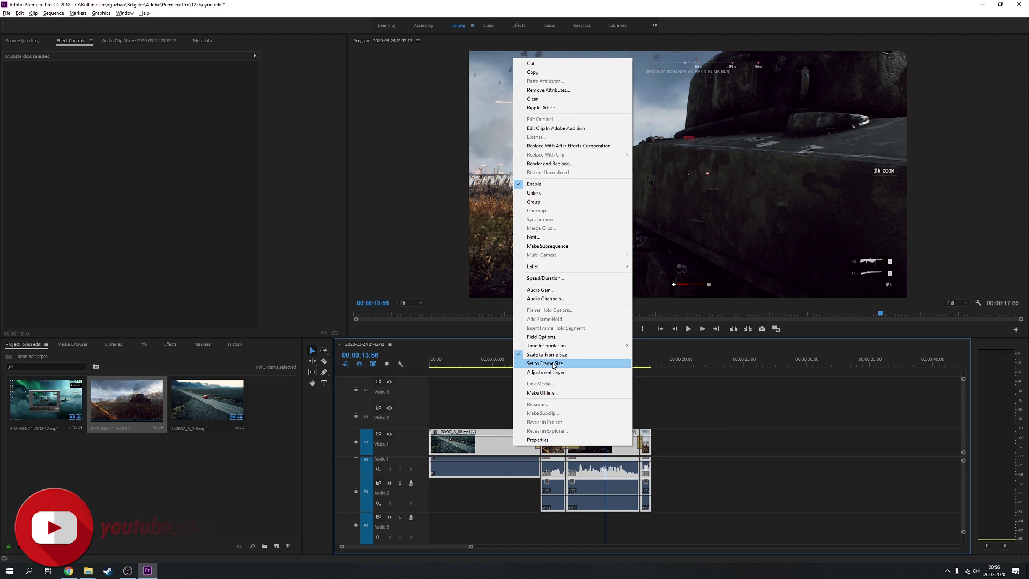
pyautogui.click(554, 355)
# Save the project with Ctrl+S and scrub back to check the road clip
pyautogui.moveTo(489, 404); pyautogui.dragTo(665, 470)
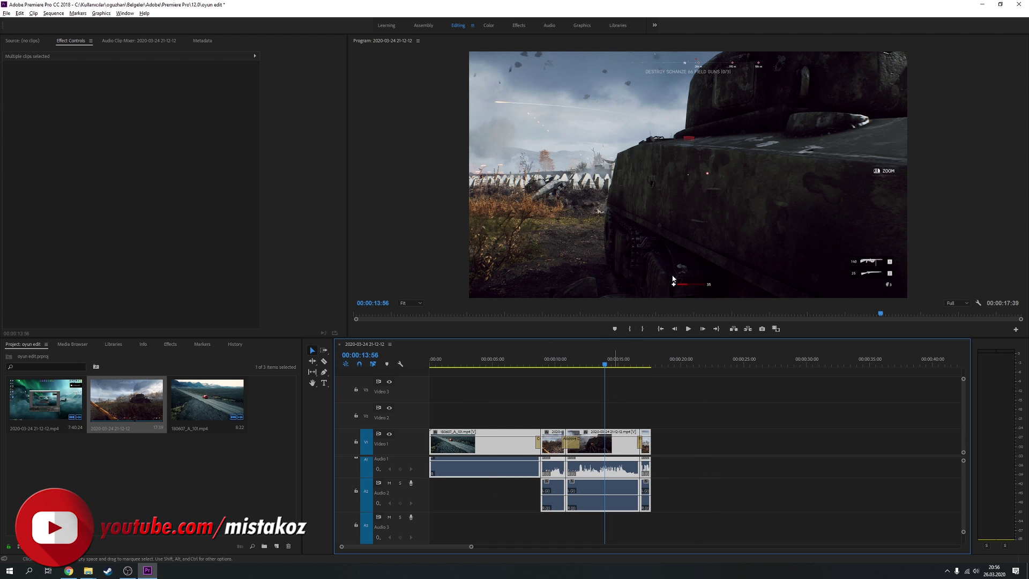
pyautogui.hotkey('ctrl', 's')
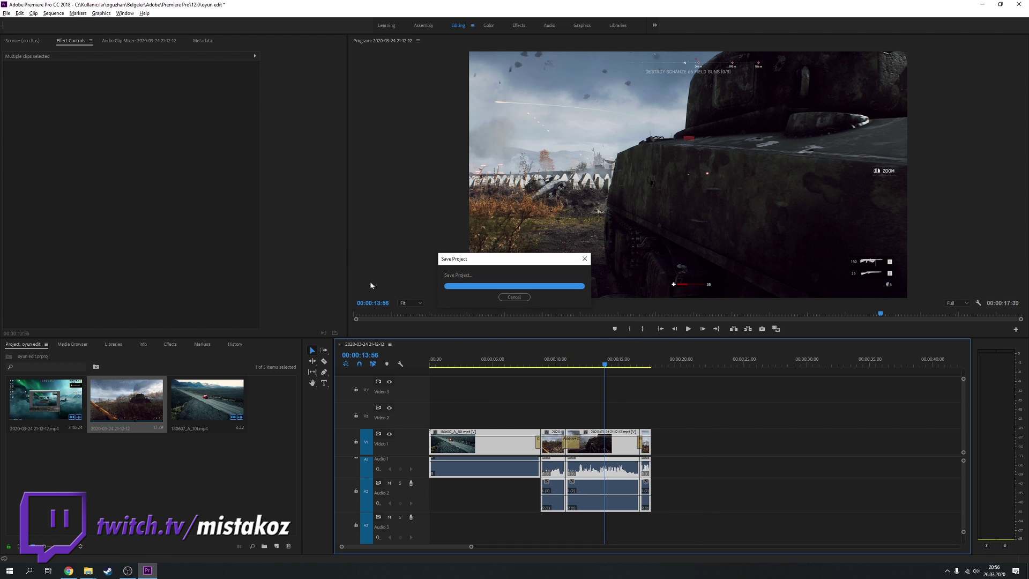
pyautogui.rightClick(516, 449)
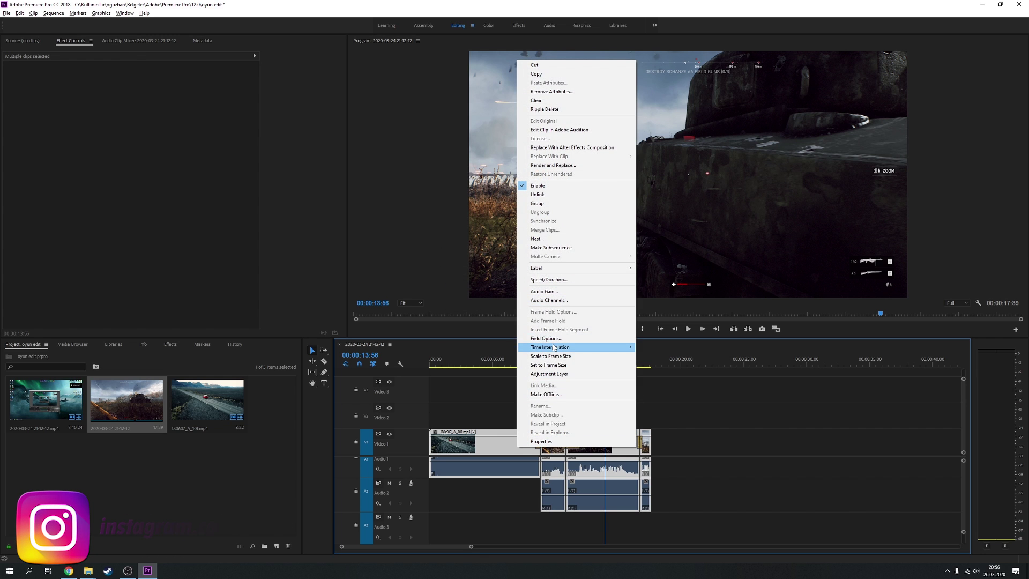
pyautogui.click(571, 357)
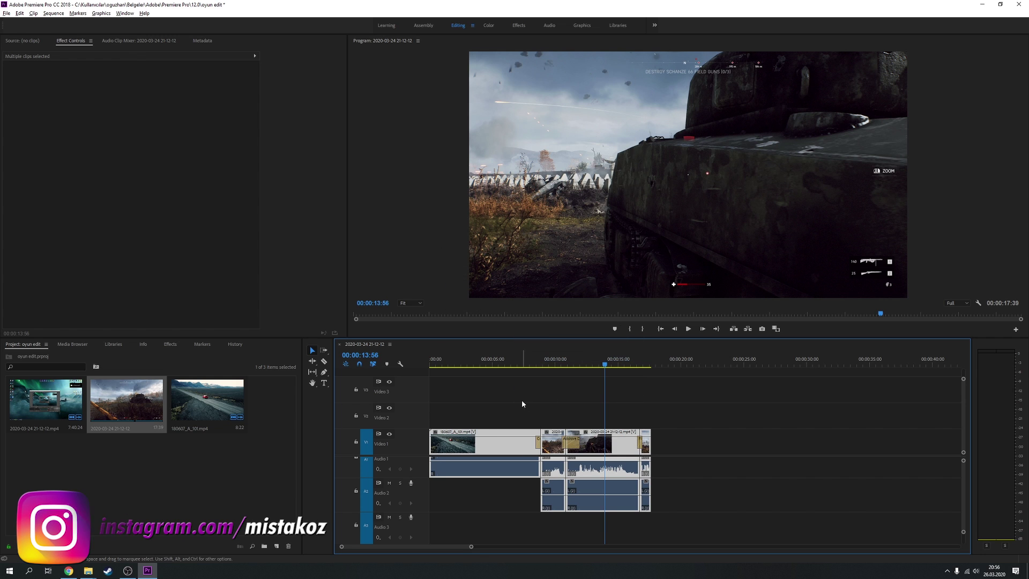
pyautogui.click(522, 399)
pyautogui.moveTo(608, 364); pyautogui.dragTo(536, 365)
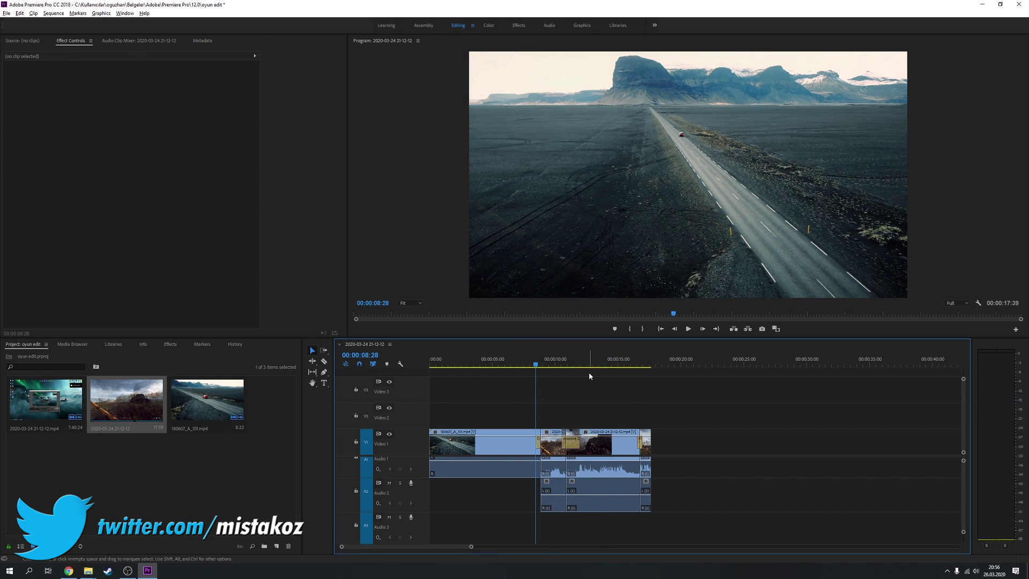
# Set the export output name to 'battlefield 5 oyun kaydı.mp4' in the RENDER folder
pyautogui.hotkey('ctrl', 'm')
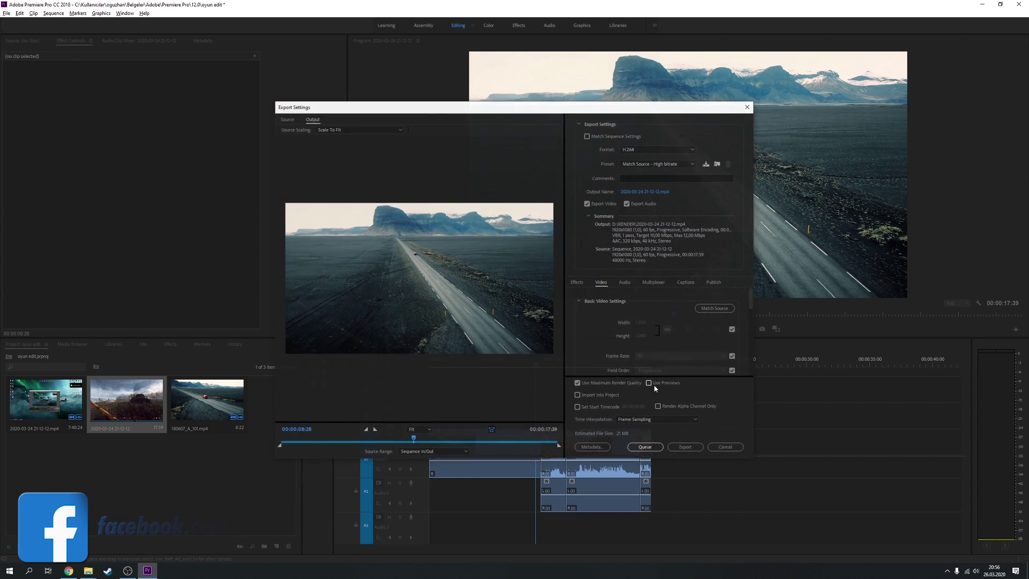
pyautogui.click(653, 193)
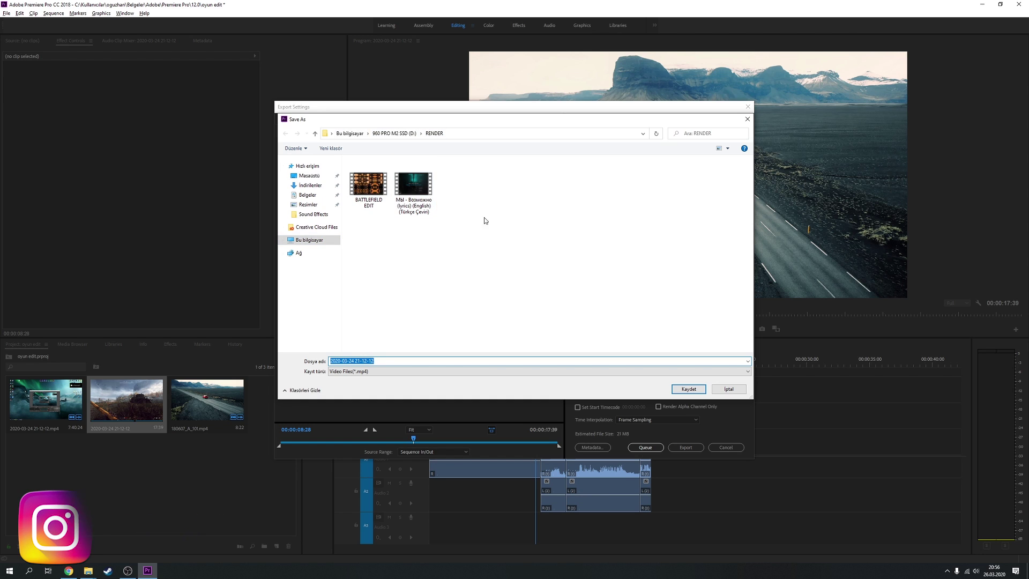
pyautogui.click(409, 310)
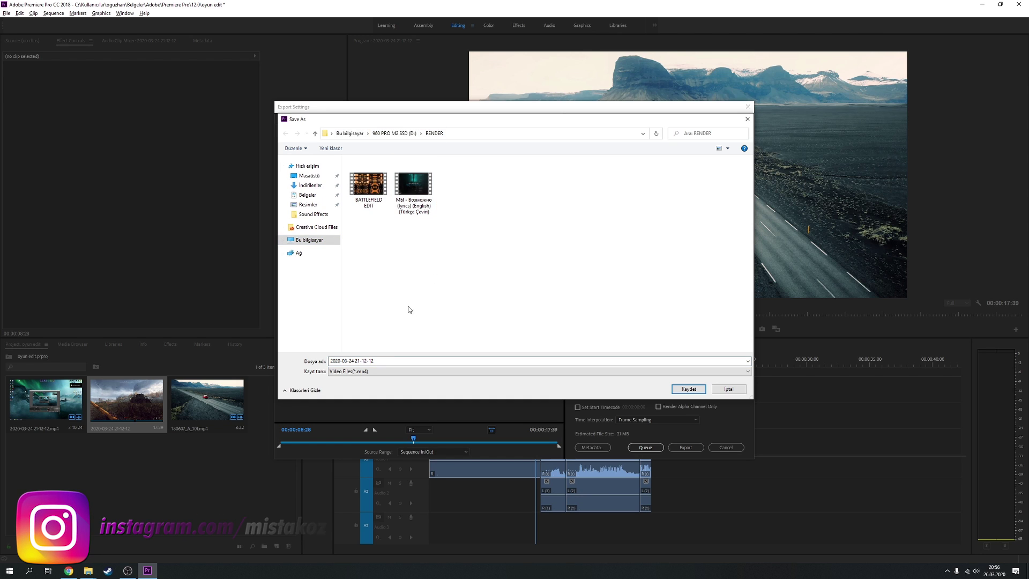
pyautogui.doubleClick(391, 360)
pyautogui.write('oyu')
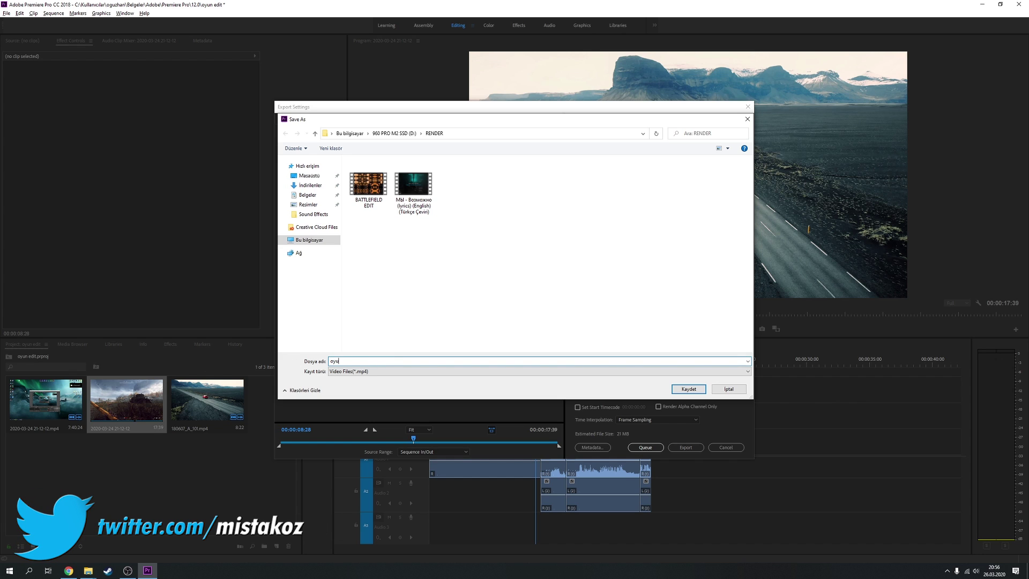
pyautogui.press('BackSpace')
pyautogui.press('BackSpace')
pyautogui.press('BackSpace')
pyautogui.write('batk')
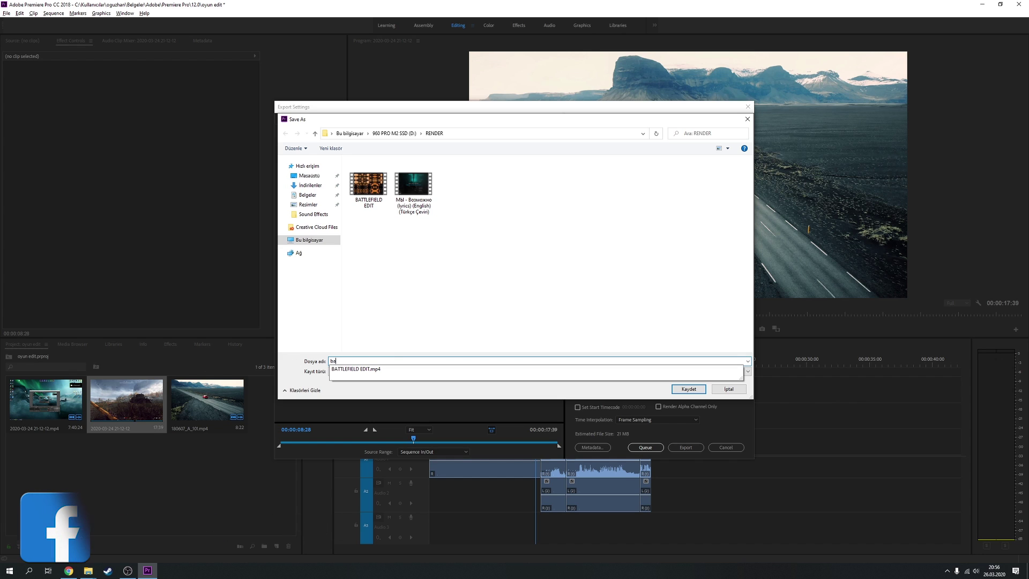
pyautogui.press('BackSpace')
pyautogui.write('lefie')
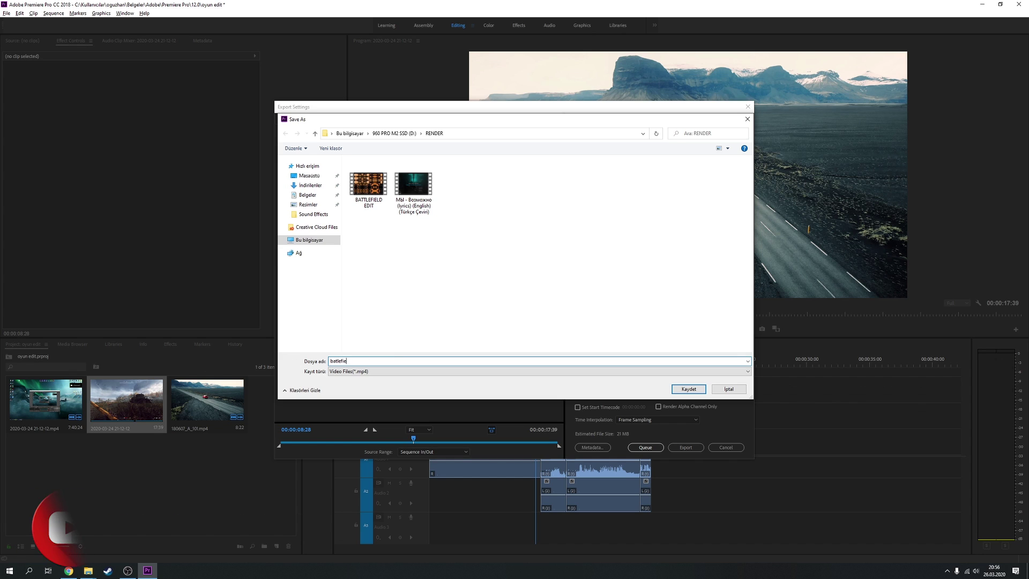
pyautogui.write('ld 5 oyun')
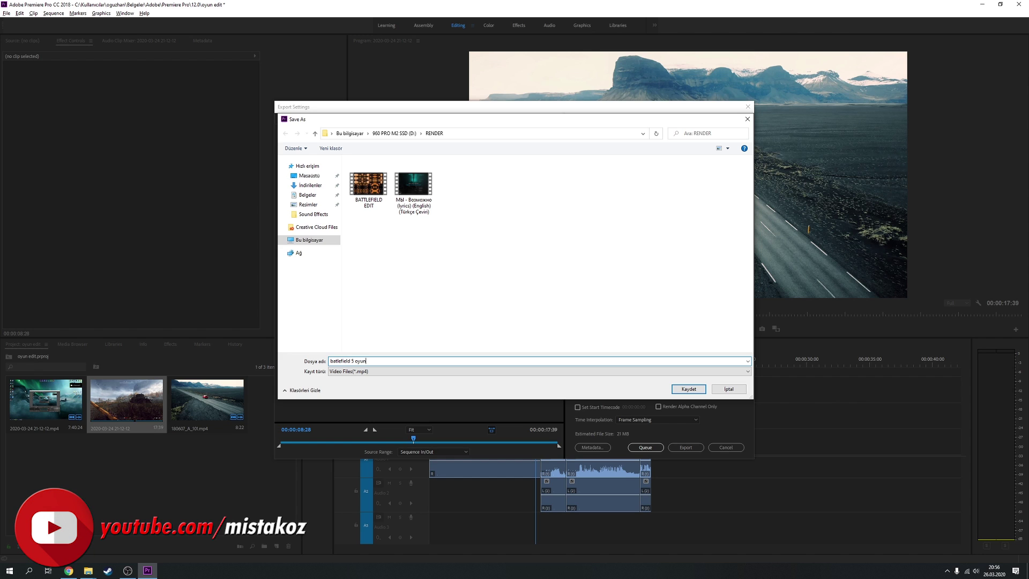
pyautogui.write('ydı')
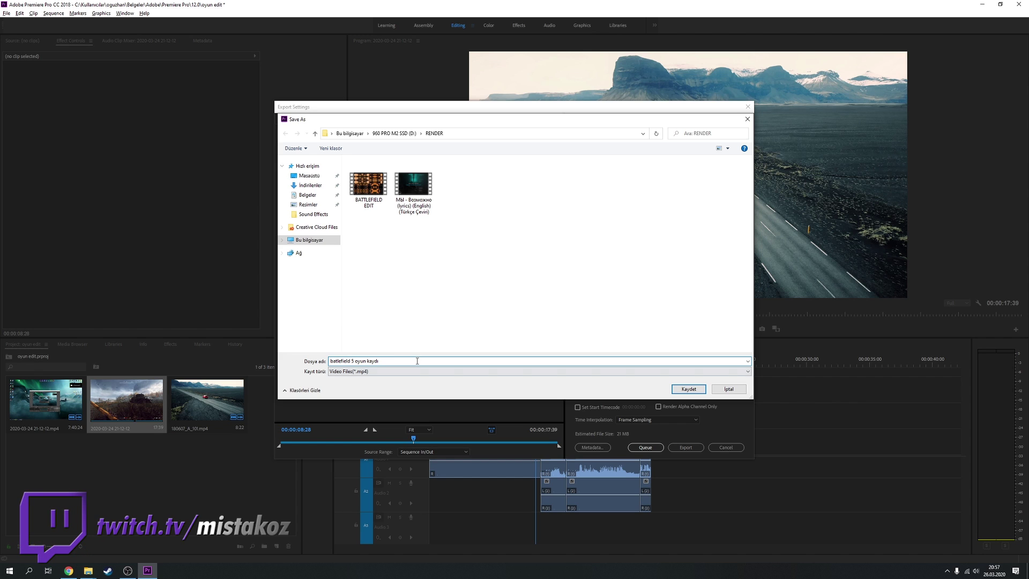
pyautogui.click(682, 388)
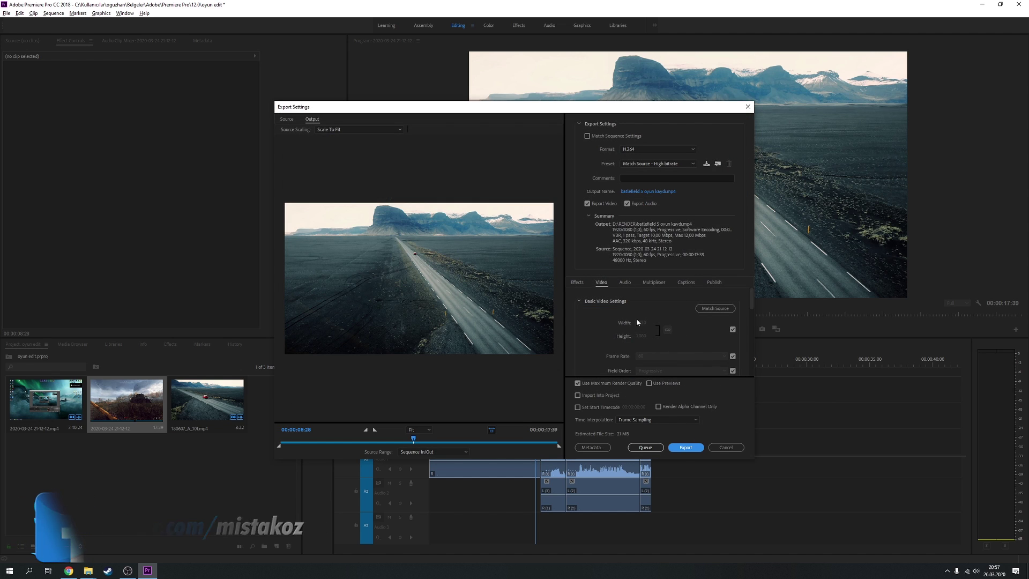
# Review the VBR 1-pass bitrate settings and turn off Use Maximum Render Quality
pyautogui.scroll(-1, 691, 336)
pyautogui.scroll(-1, 712, 335)
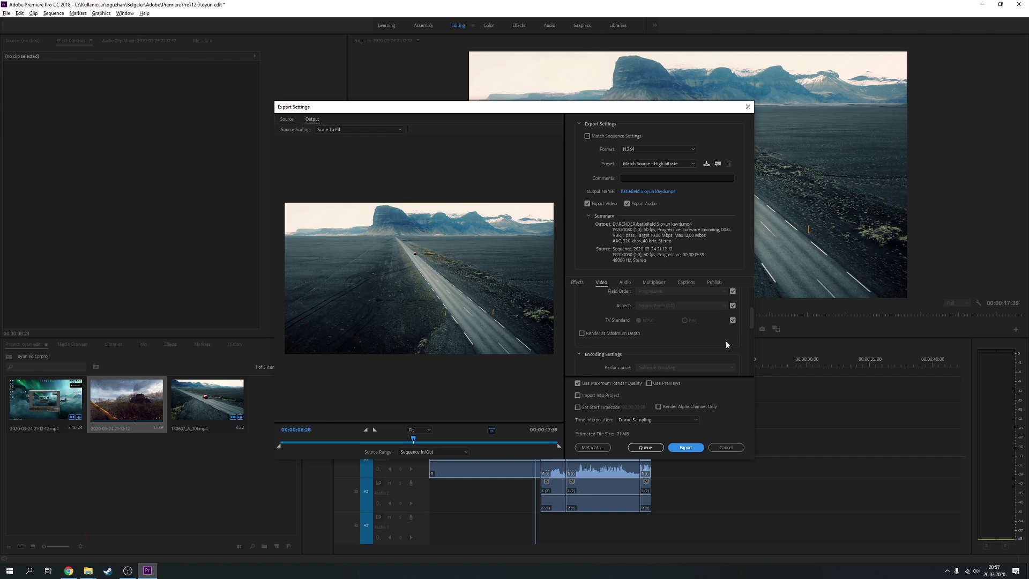
pyautogui.scroll(-2, 728, 340)
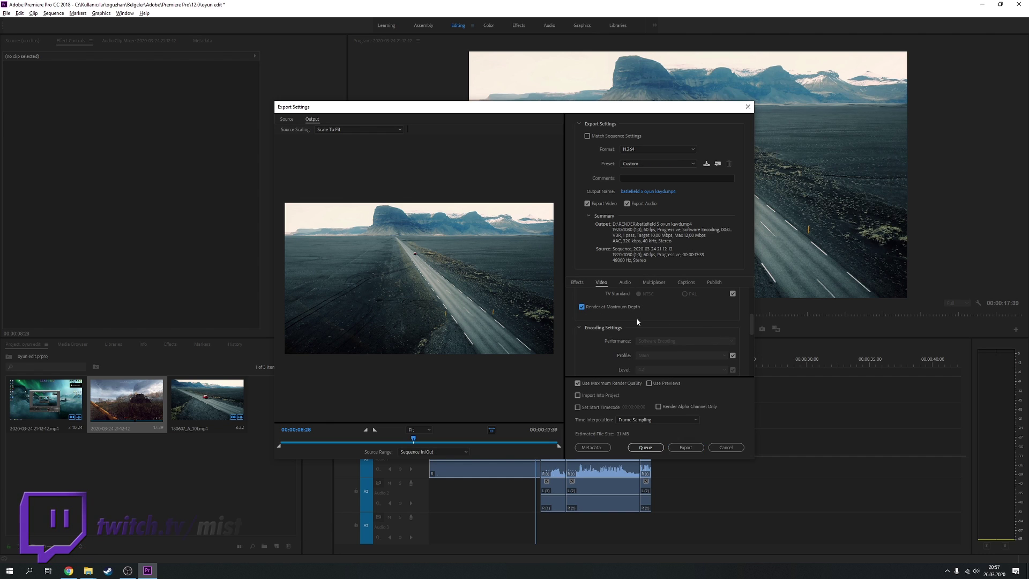
pyautogui.scroll(-2, 744, 349)
pyautogui.scroll(-2, 744, 350)
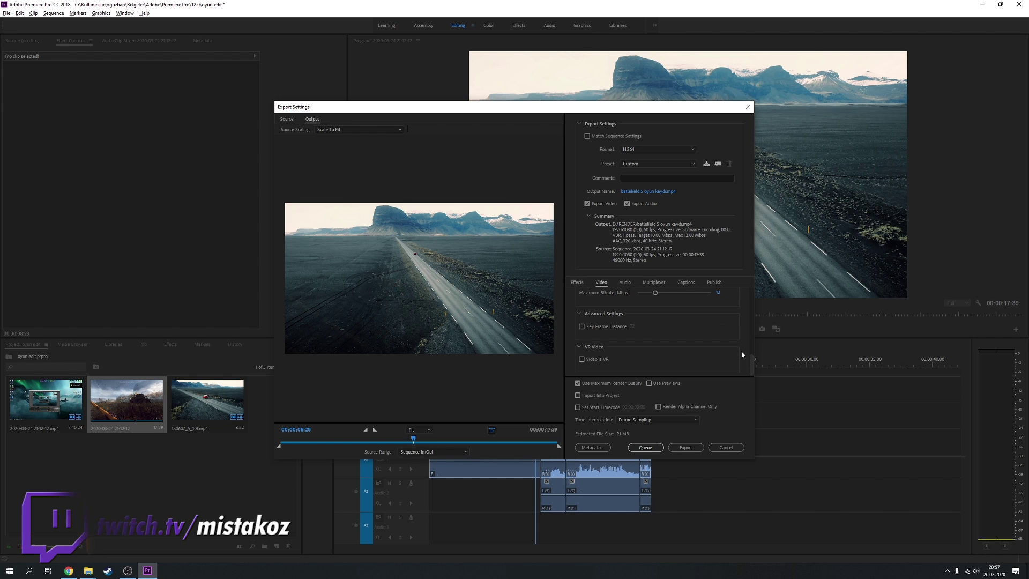
pyautogui.scroll(1, 746, 357)
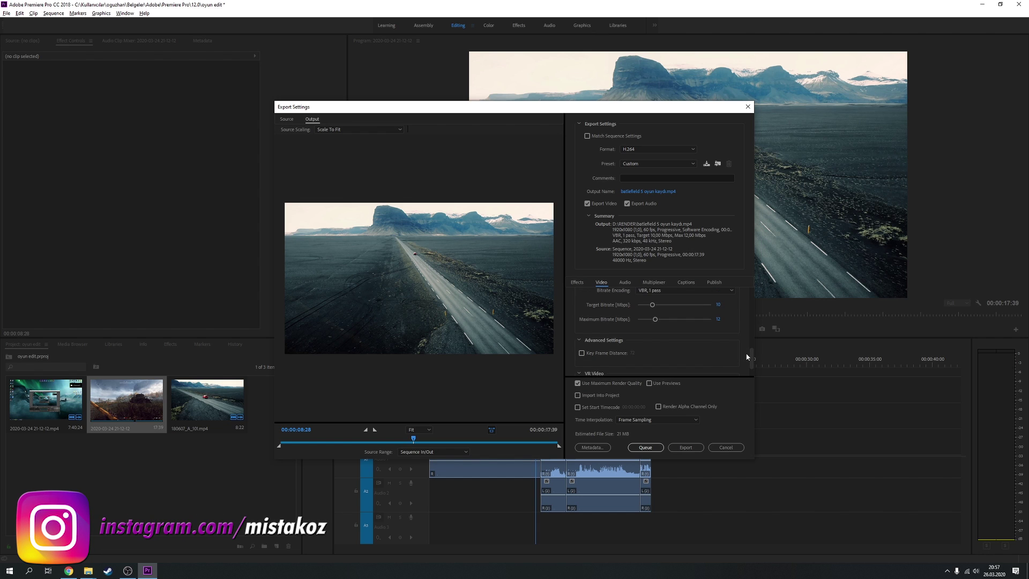
pyautogui.click(586, 385)
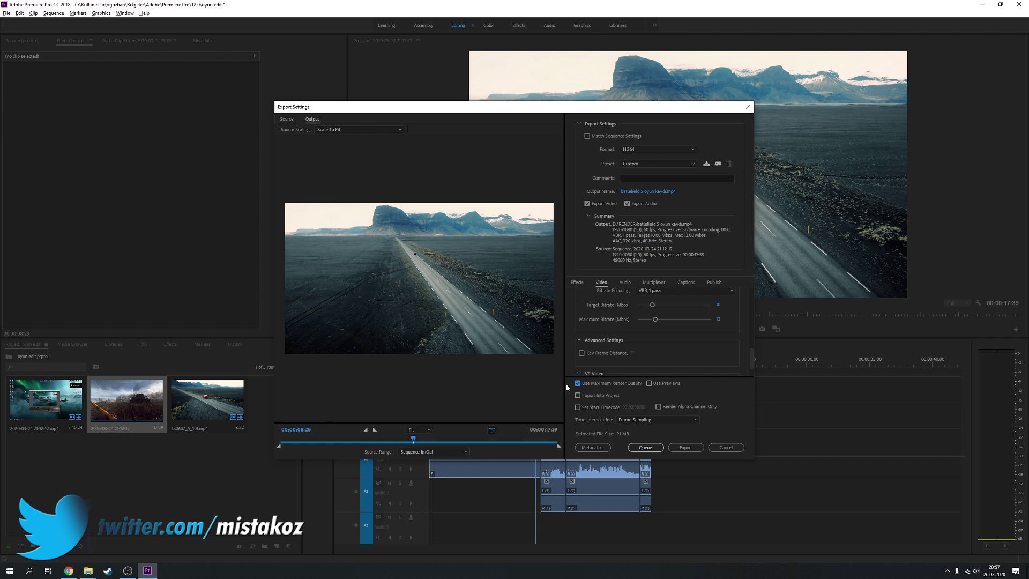
pyautogui.click(605, 383)
pyautogui.scroll(2, 697, 353)
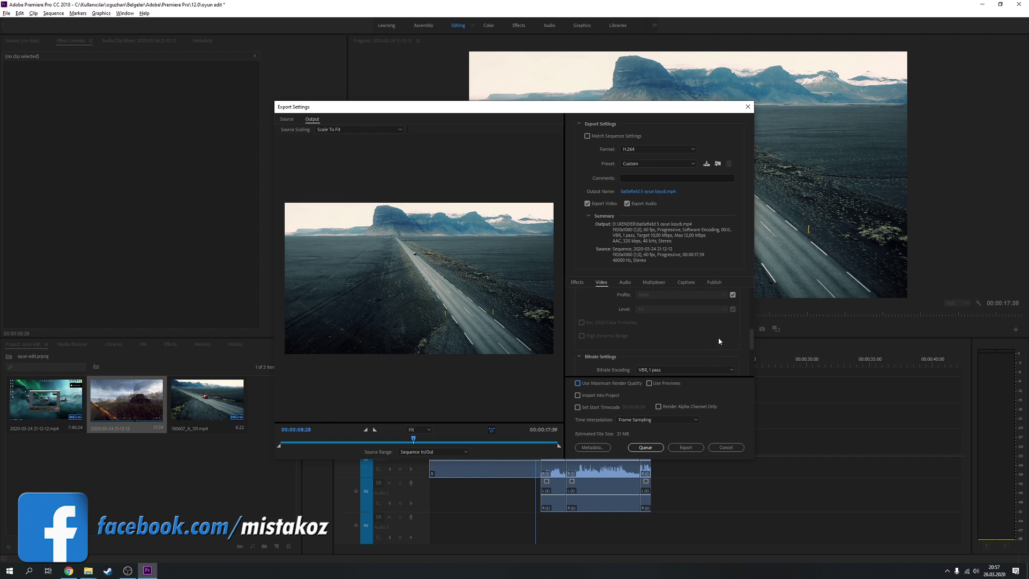
pyautogui.scroll(2, 719, 340)
pyautogui.scroll(1, 720, 349)
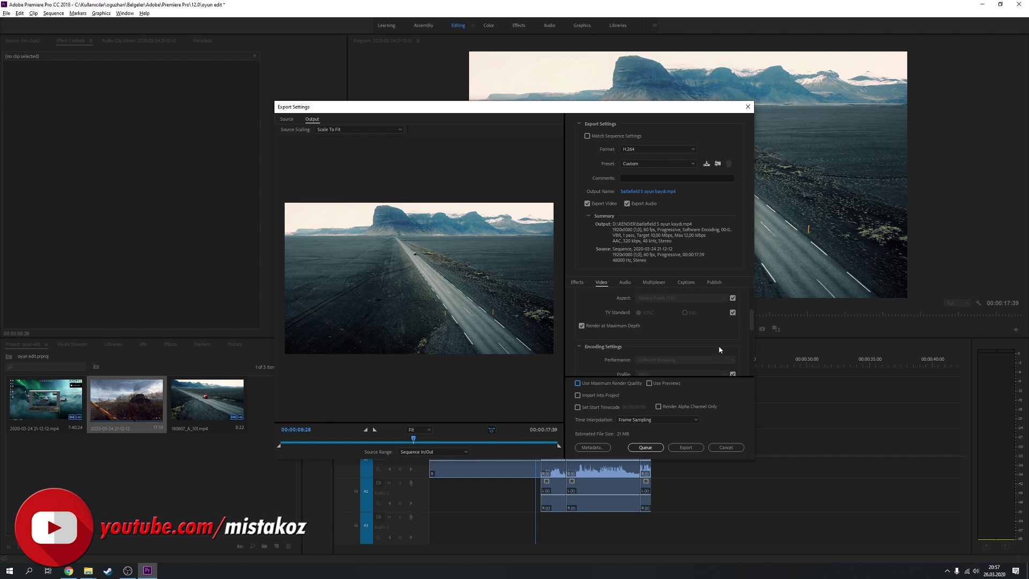
pyautogui.scroll(-4, 737, 355)
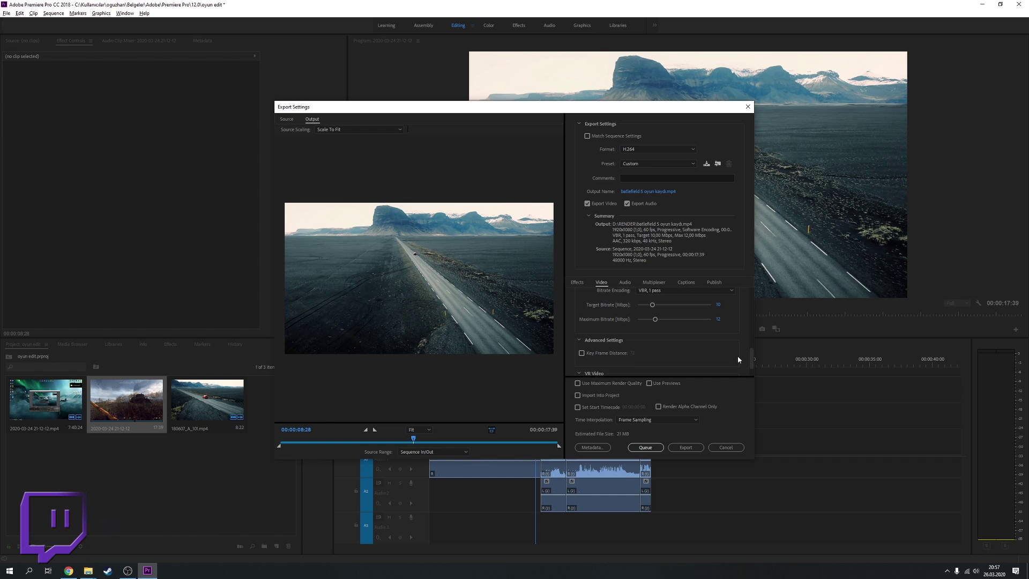
pyautogui.scroll(-1, 737, 356)
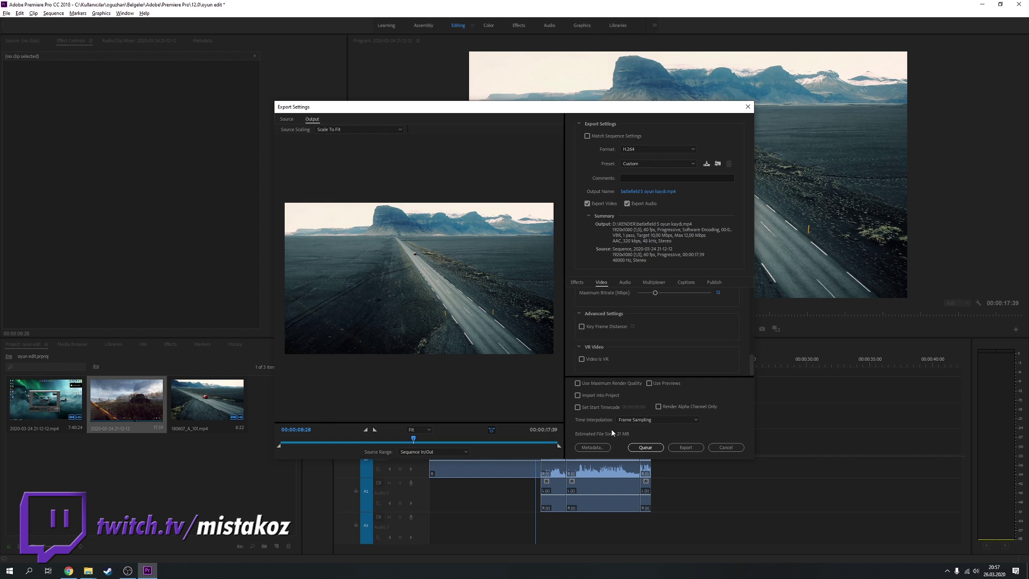
# Start the H.264 export of the sequence and let it encode
pyautogui.click(687, 448)
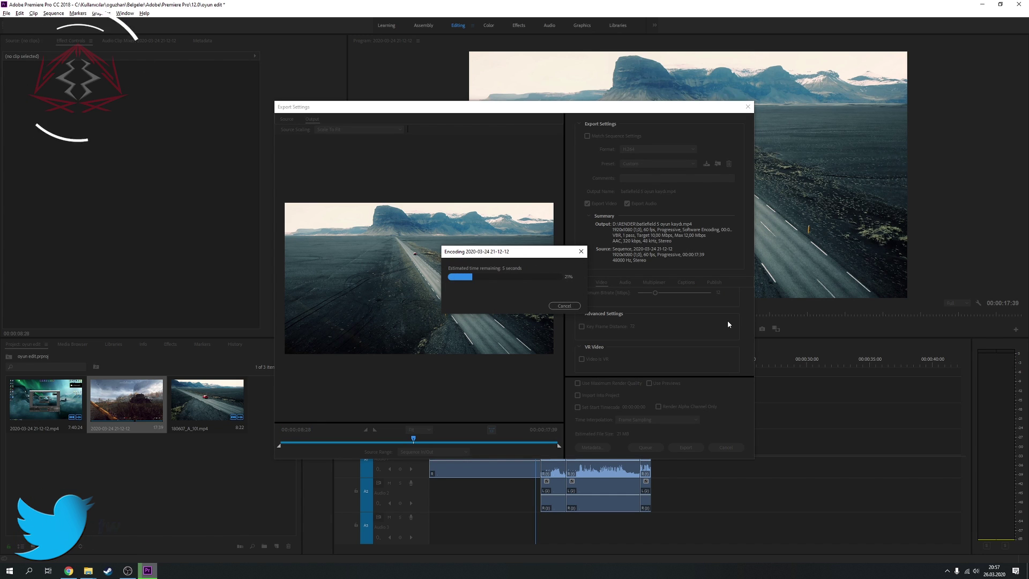